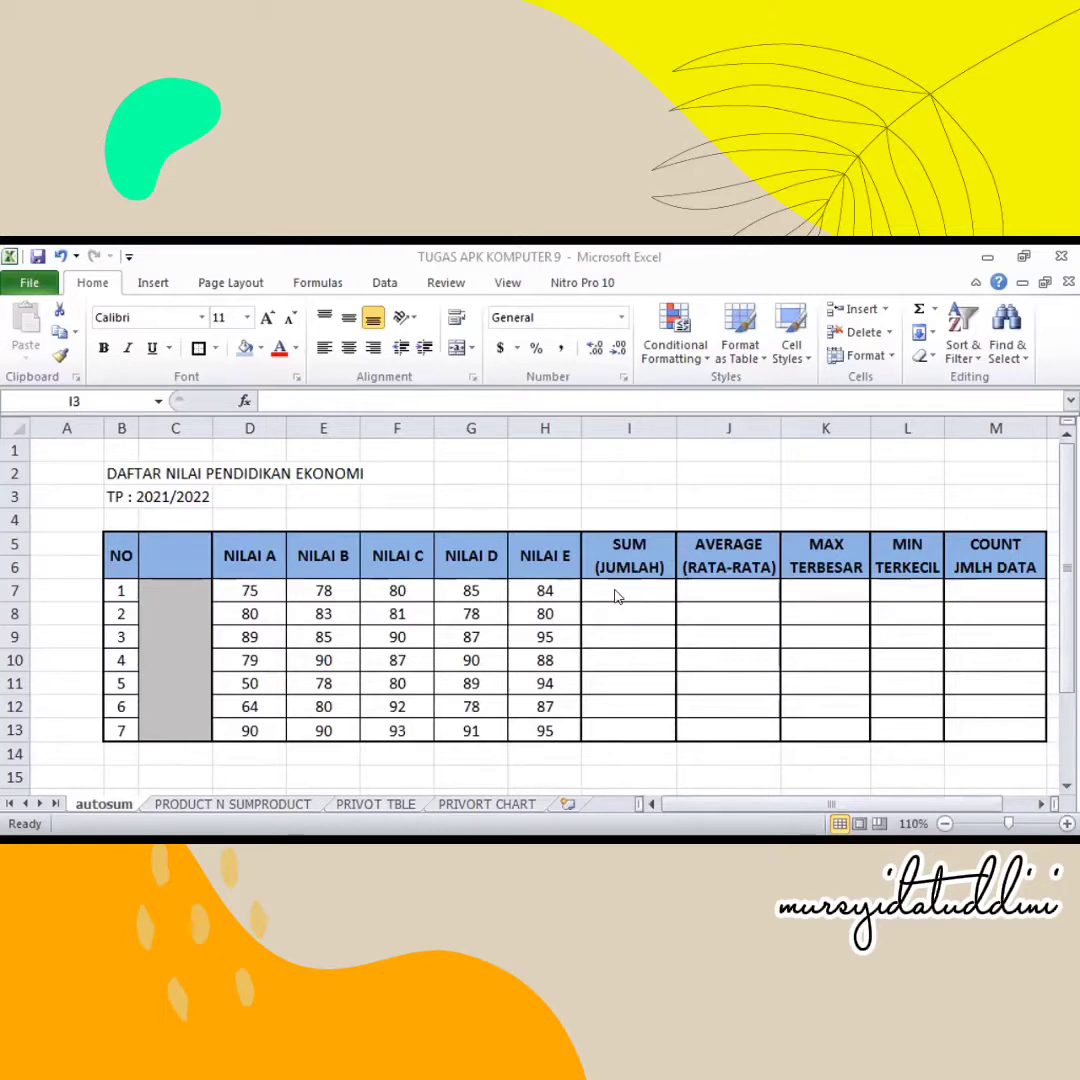
- Enter the formula =SUM(D7:H7) in cell I7 to total the first row's five scores
left_click(615, 590)
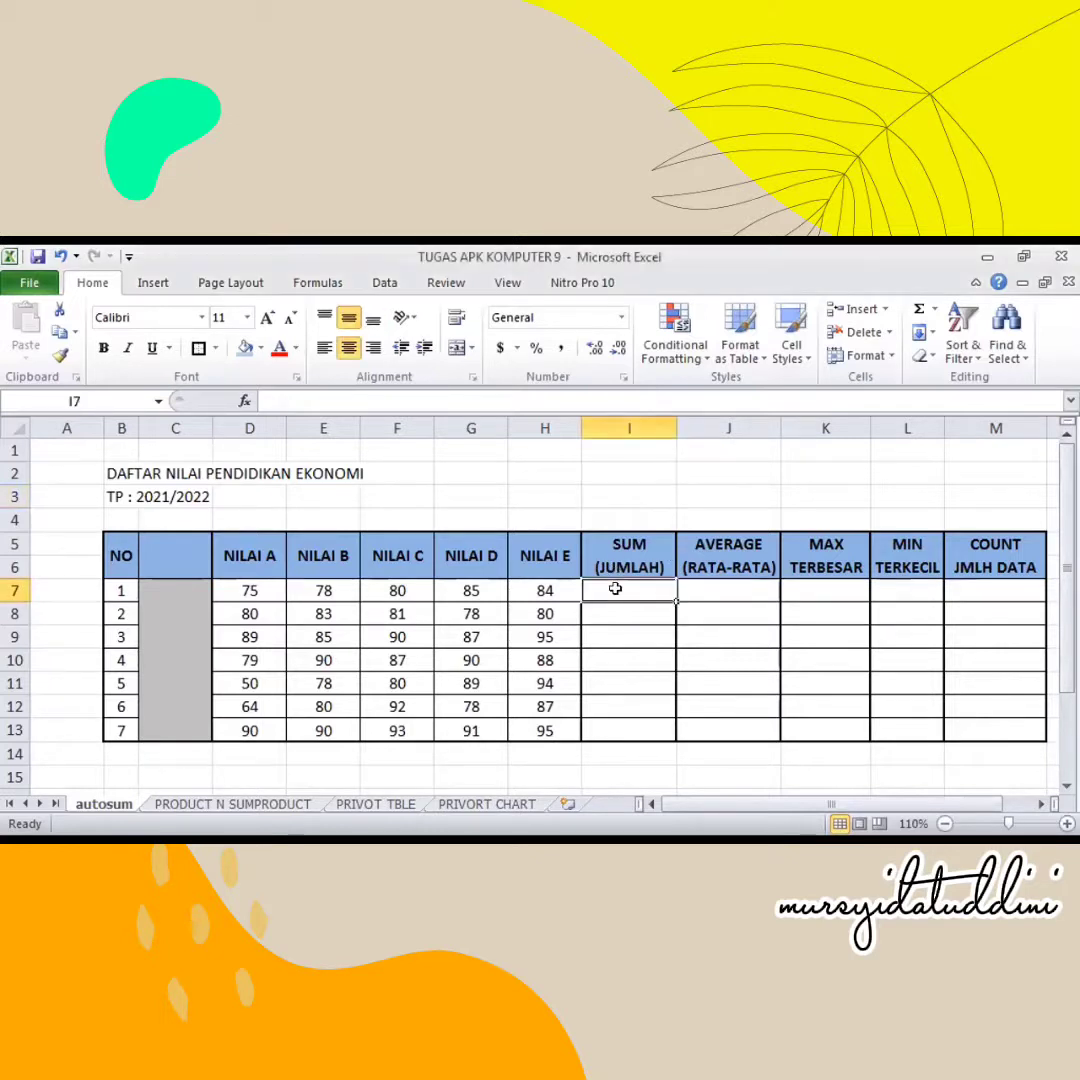
type("=")
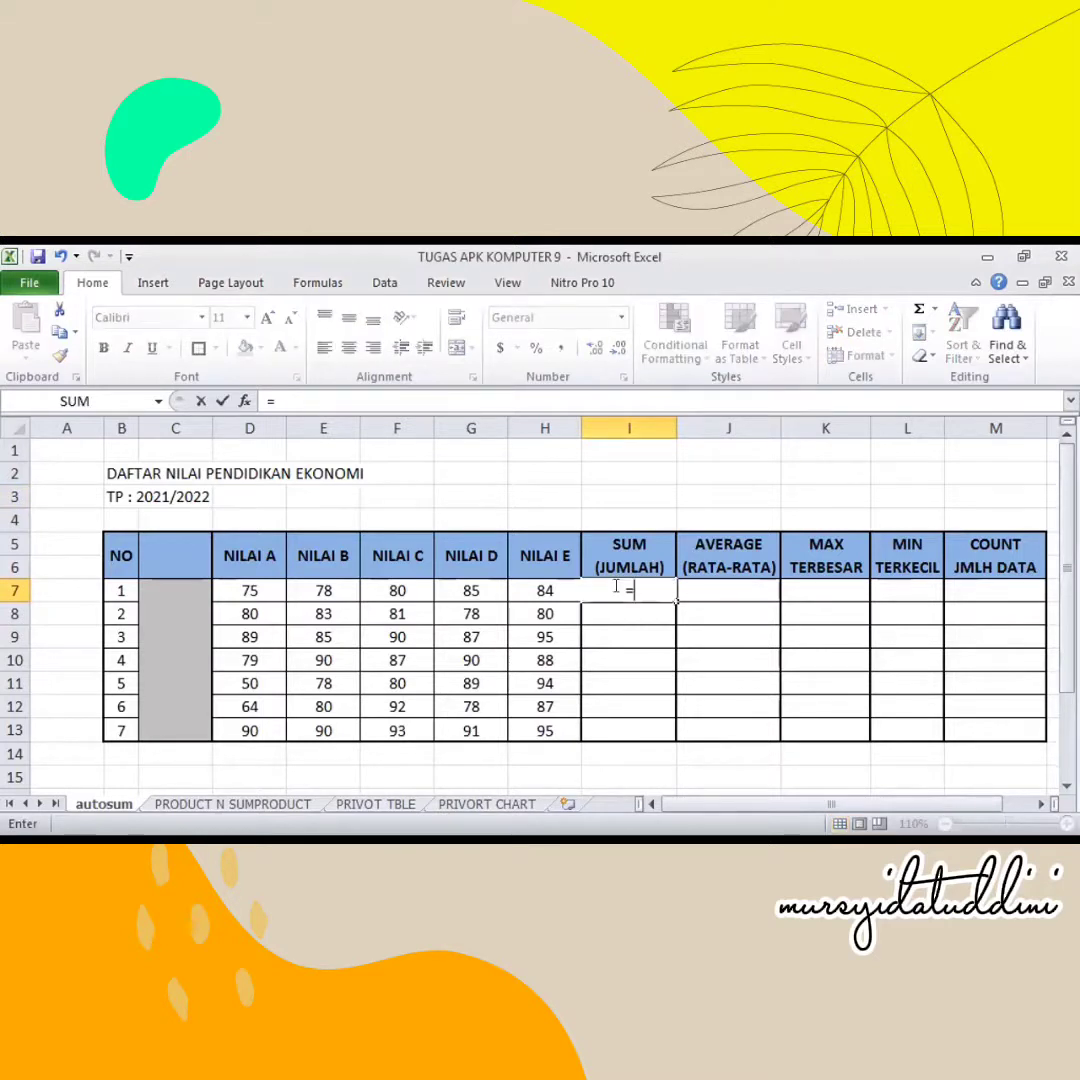
type("SUM")
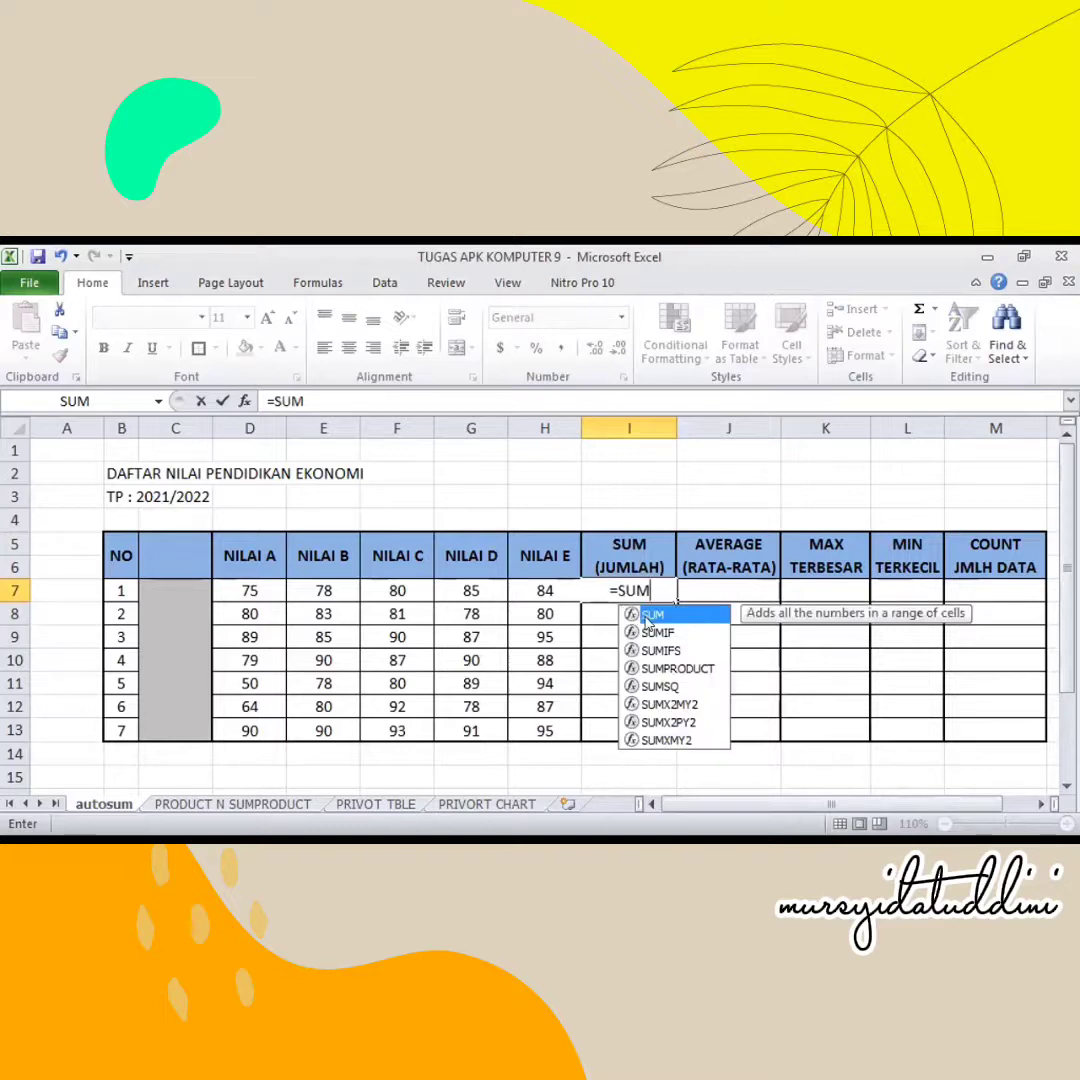
double_click(650, 615)
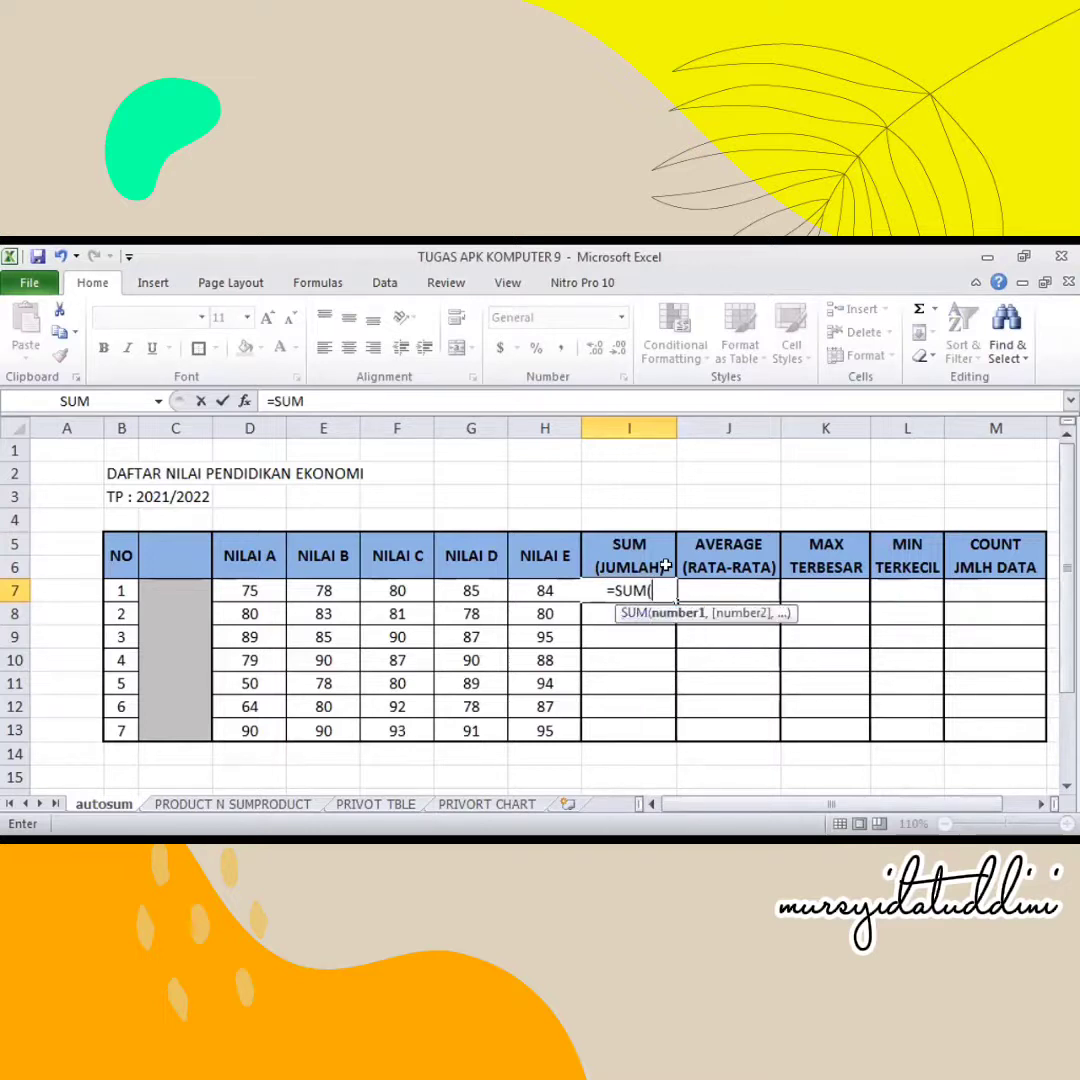
left_click(260, 590)
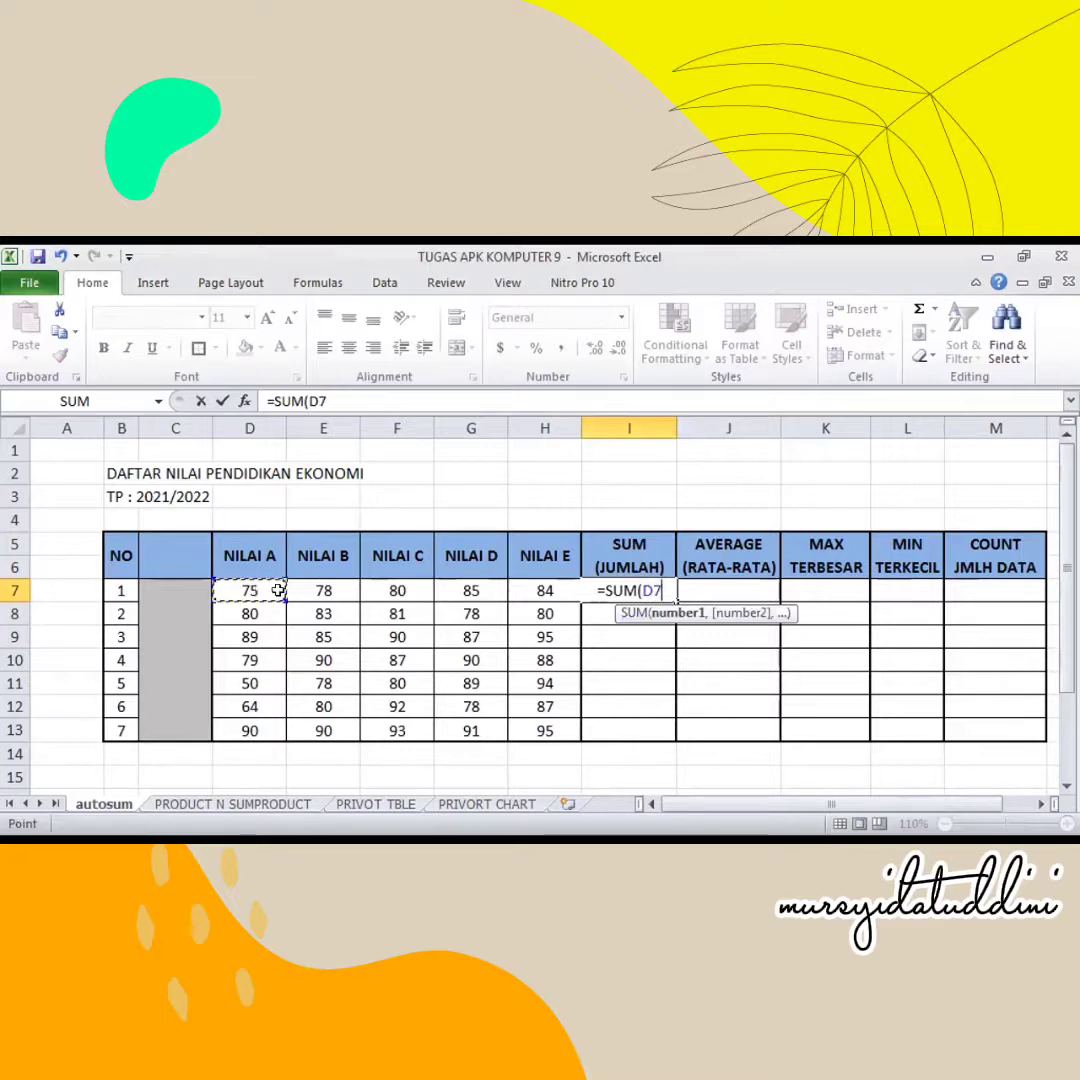
left_click_drag(310, 592, 546, 583)
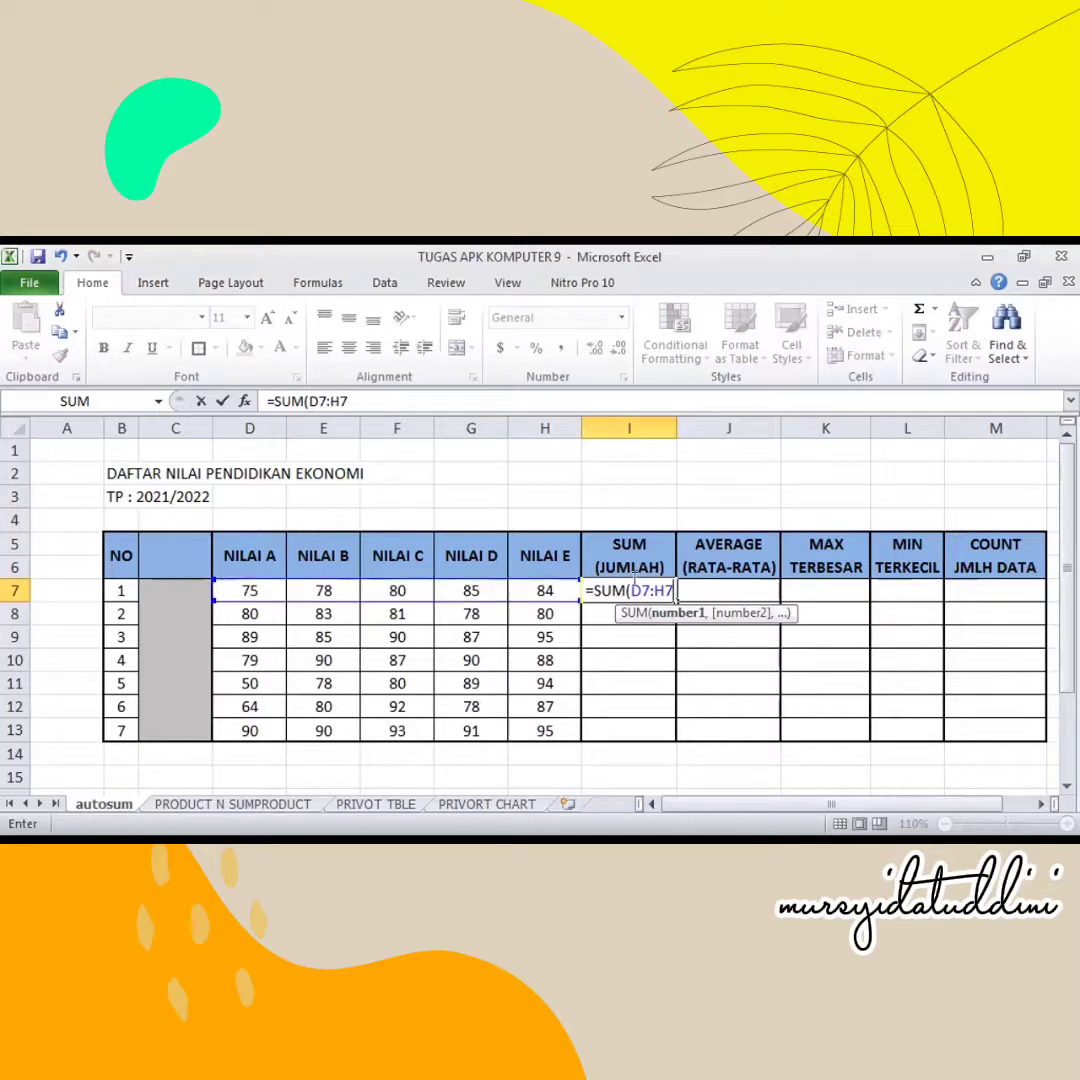
type(")")
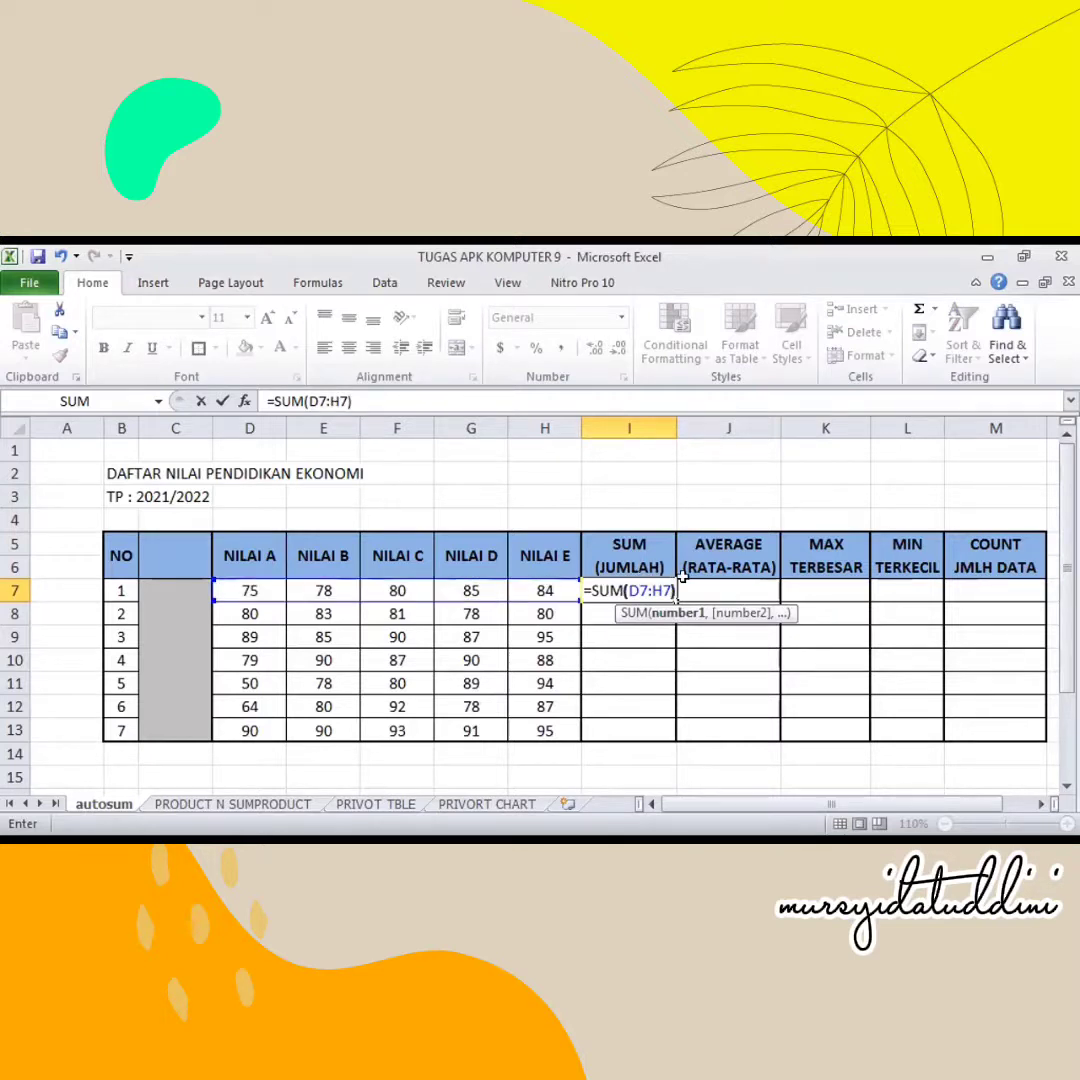
key("Return")
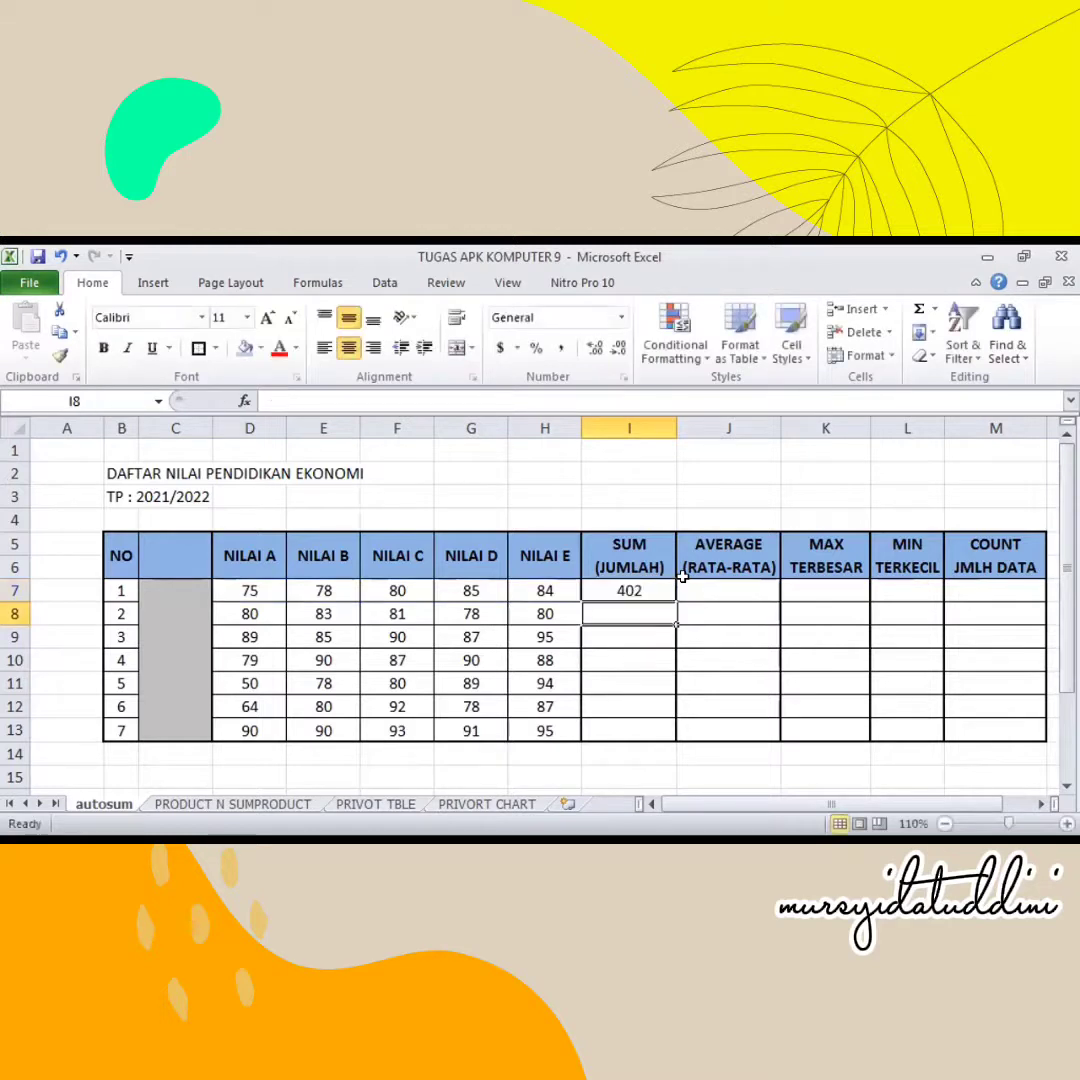
- Fill the SUM formula from I7 down through I13 for all seven rows
left_click(630, 591)
left_click(590, 660)
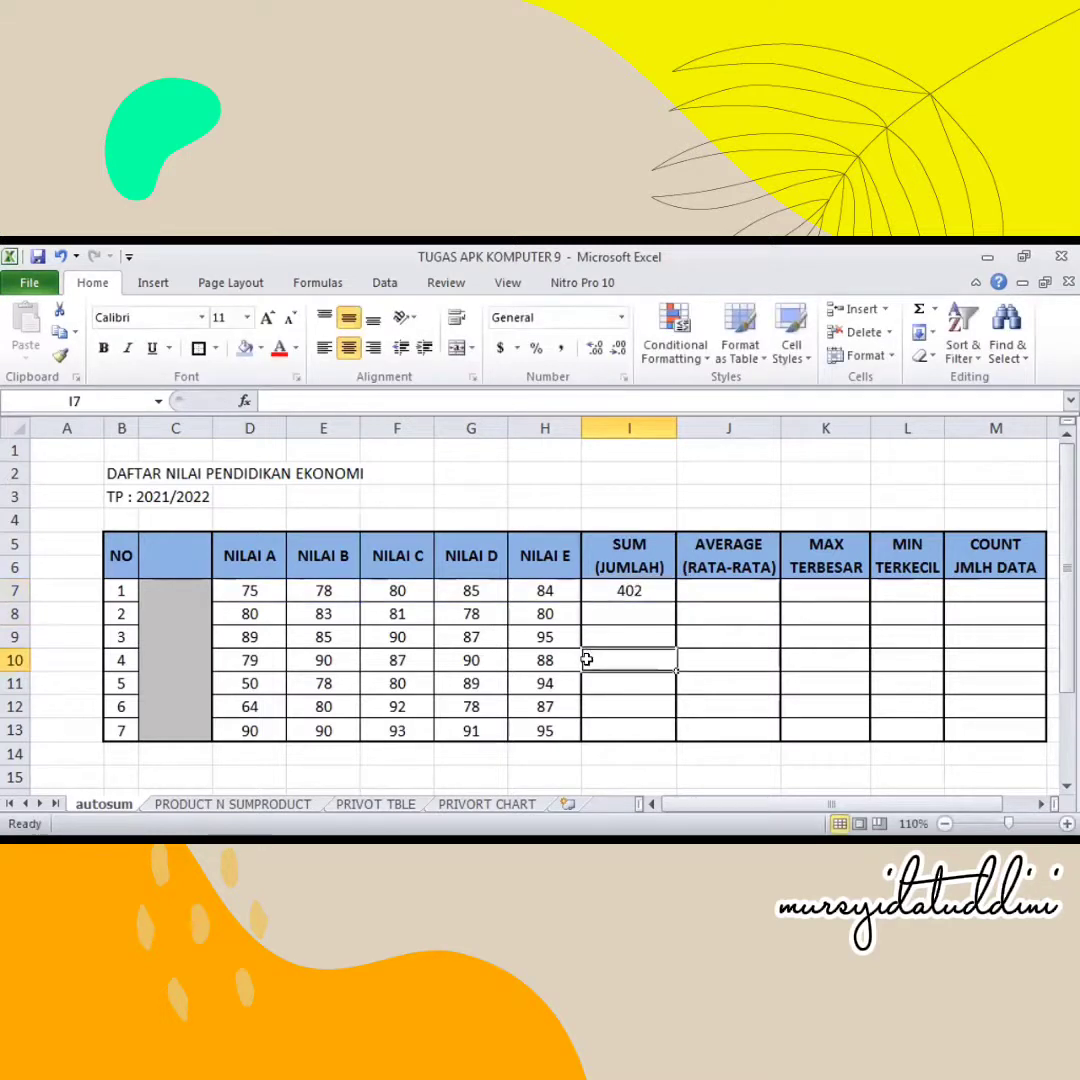
left_click(620, 588)
left_click(628, 683)
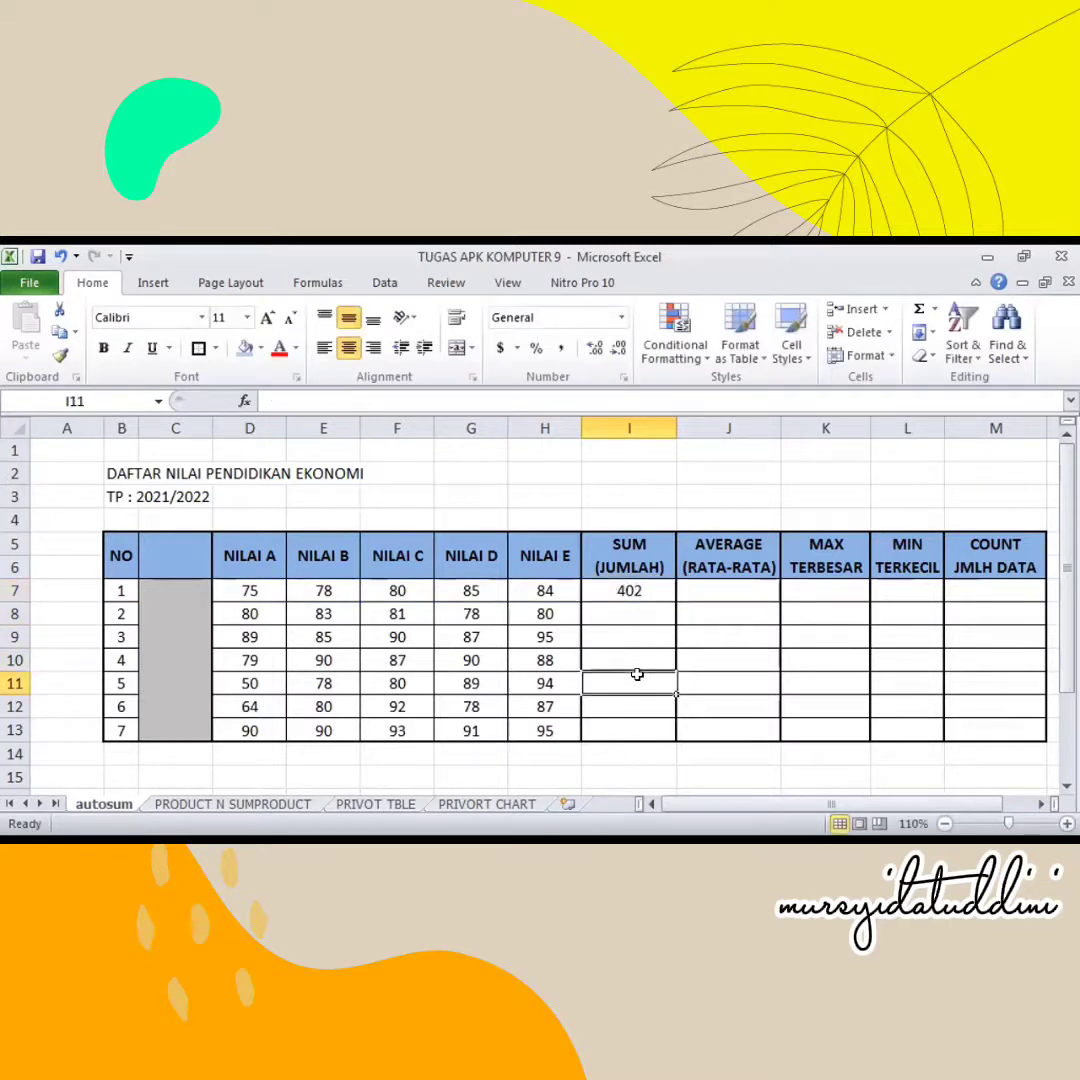
left_click(631, 585)
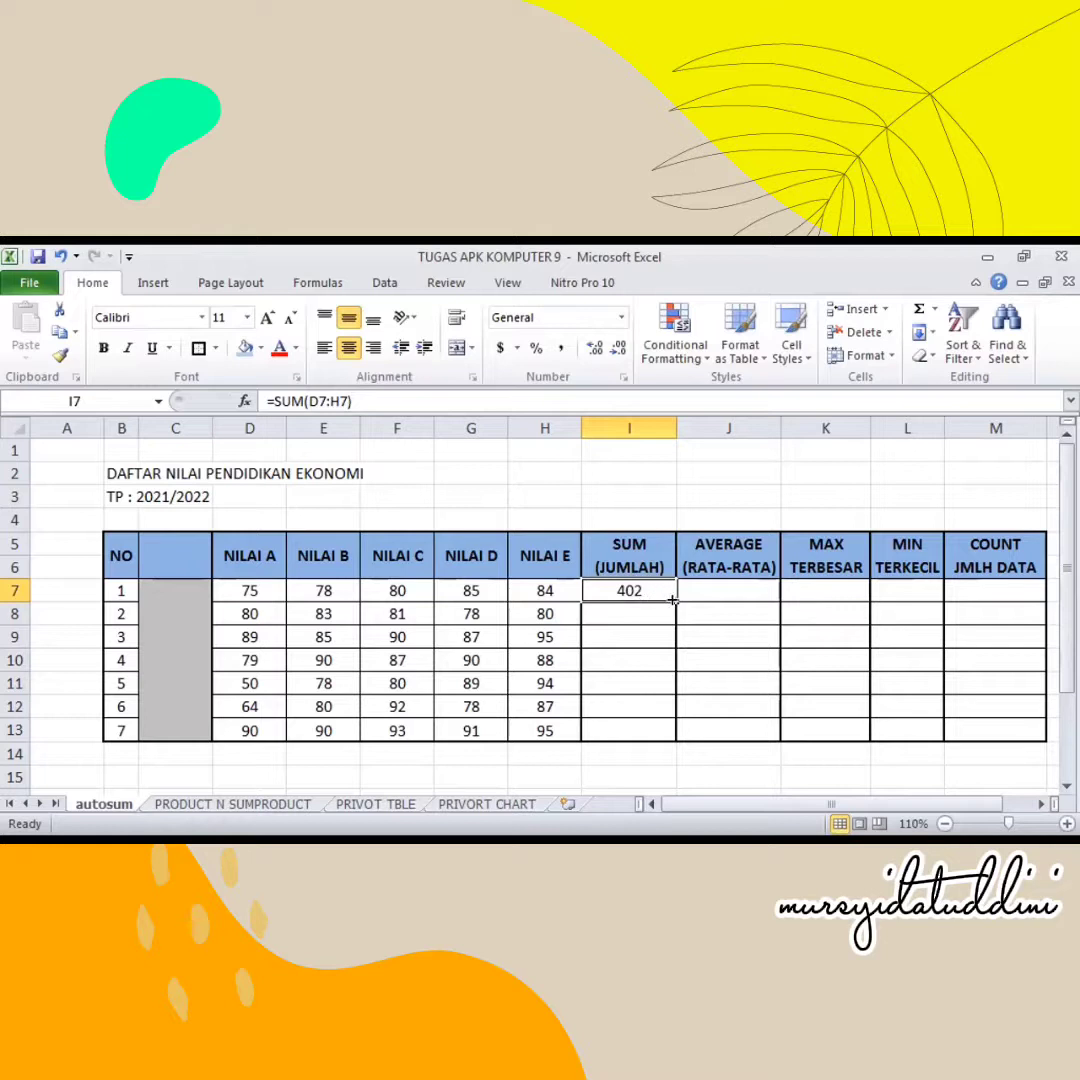
left_click_drag(673, 597, 666, 731)
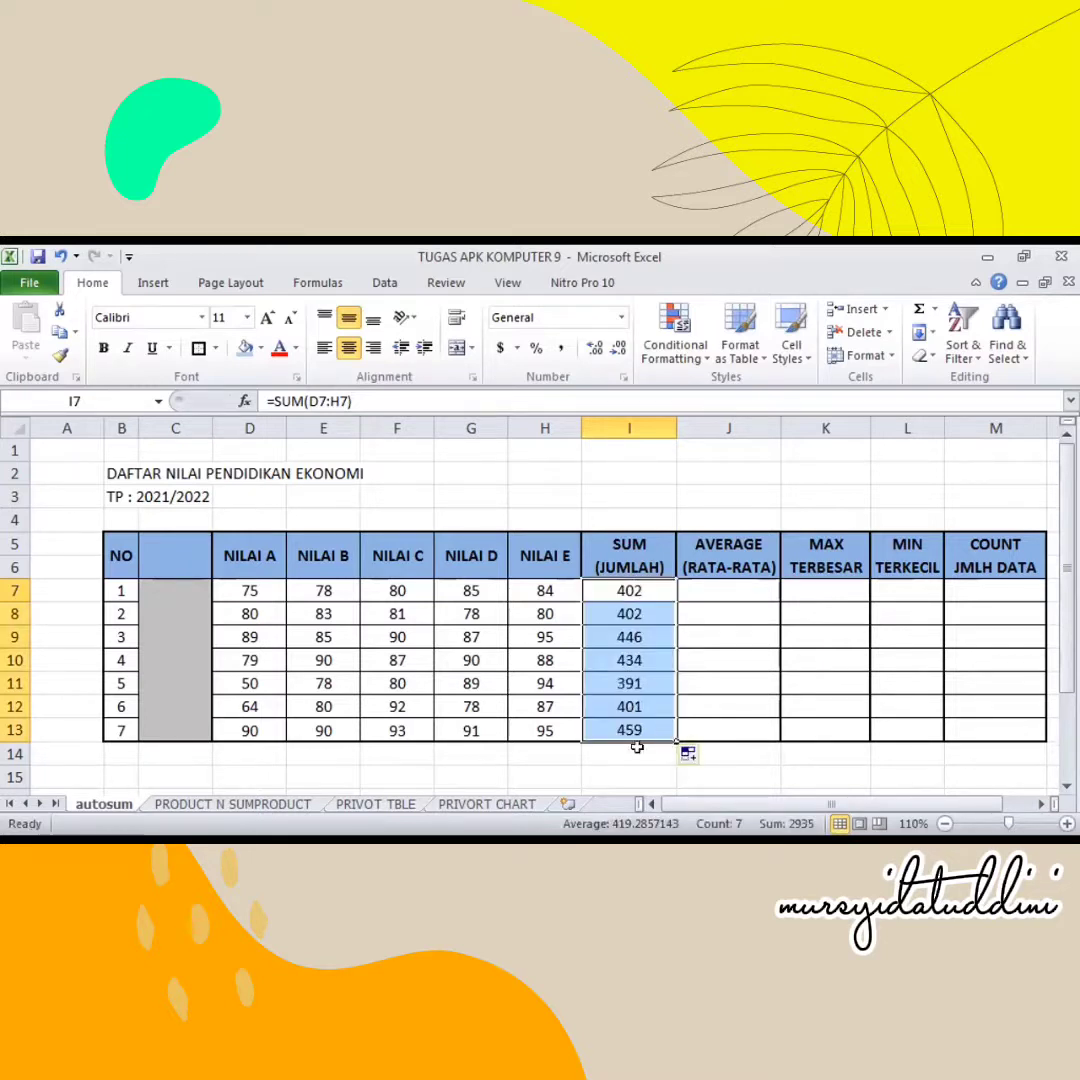
key("Down")
key("Down")
key("Down")
key("Down")
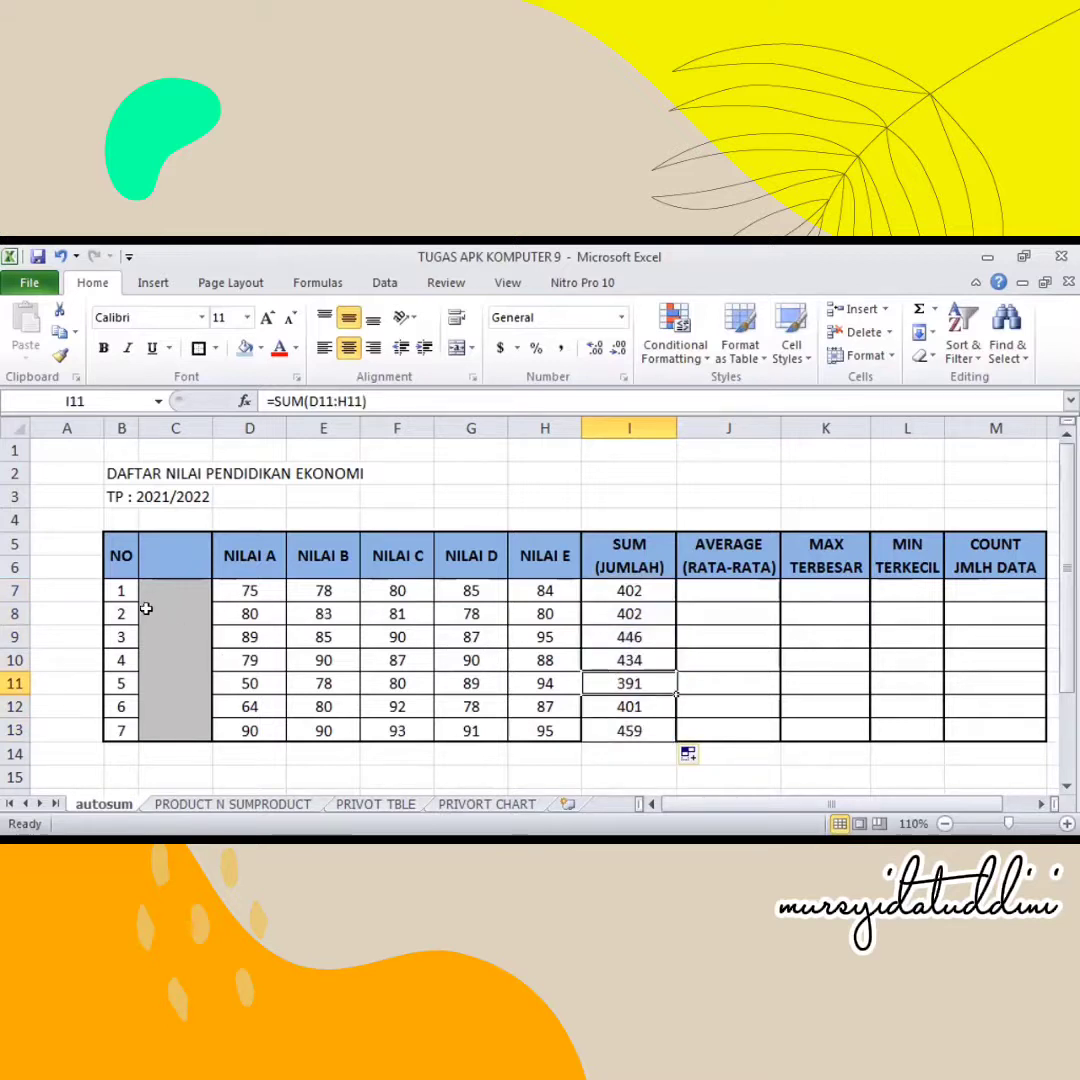
- Enter the formula =AVERAGE(D7:H7) in cell J7 to average the first row's scores
left_click(752, 594)
type("=")
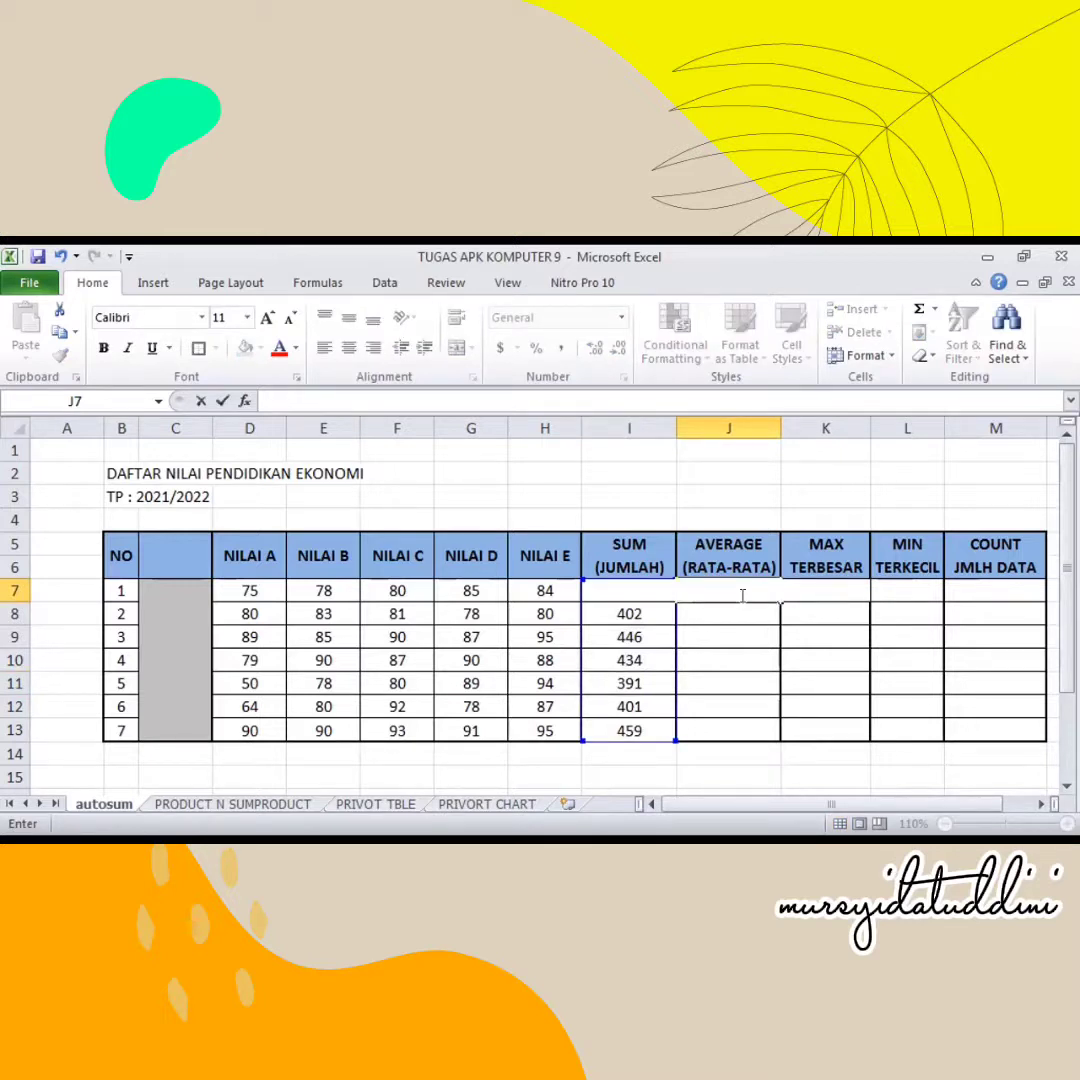
type("=")
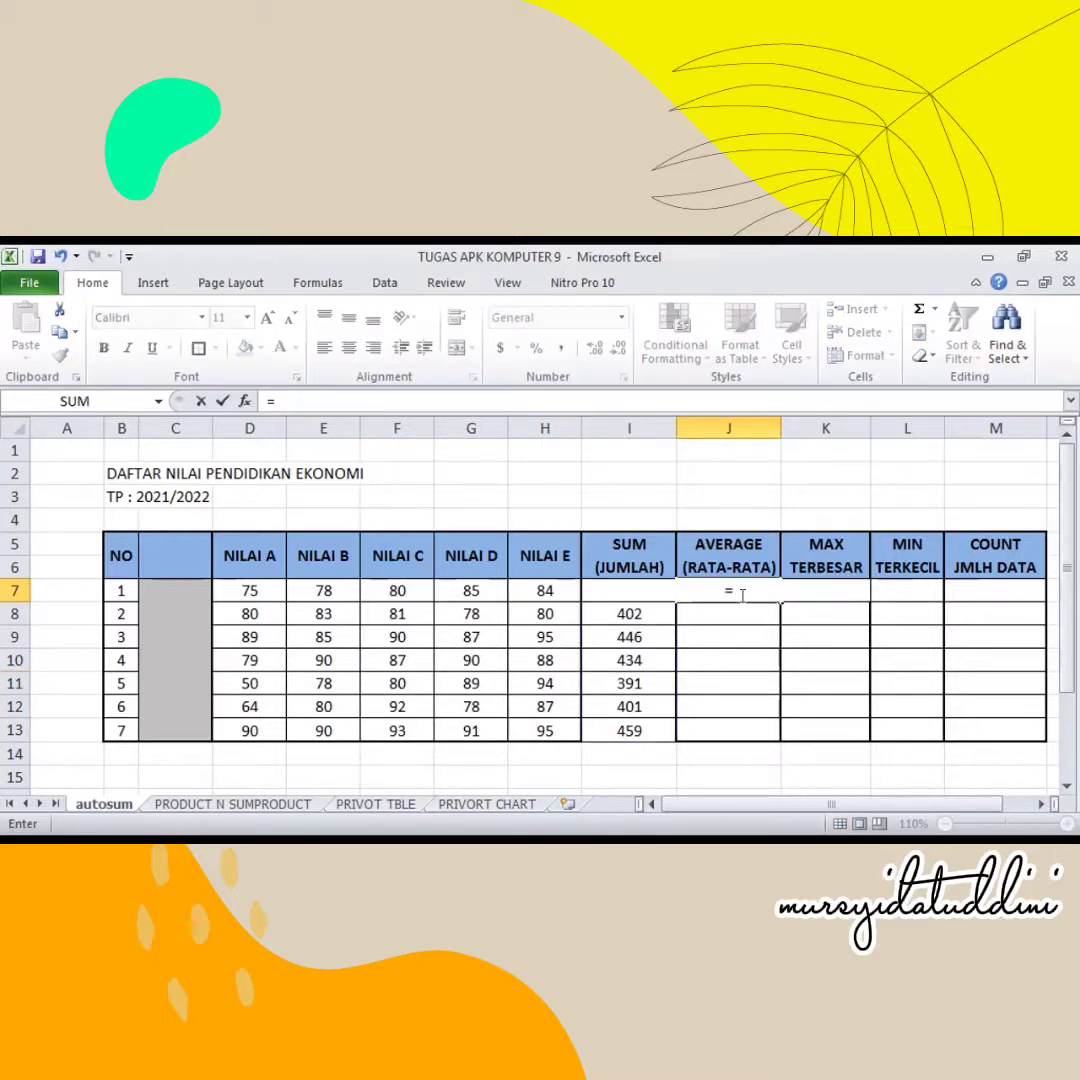
type("av")
left_click(752, 620)
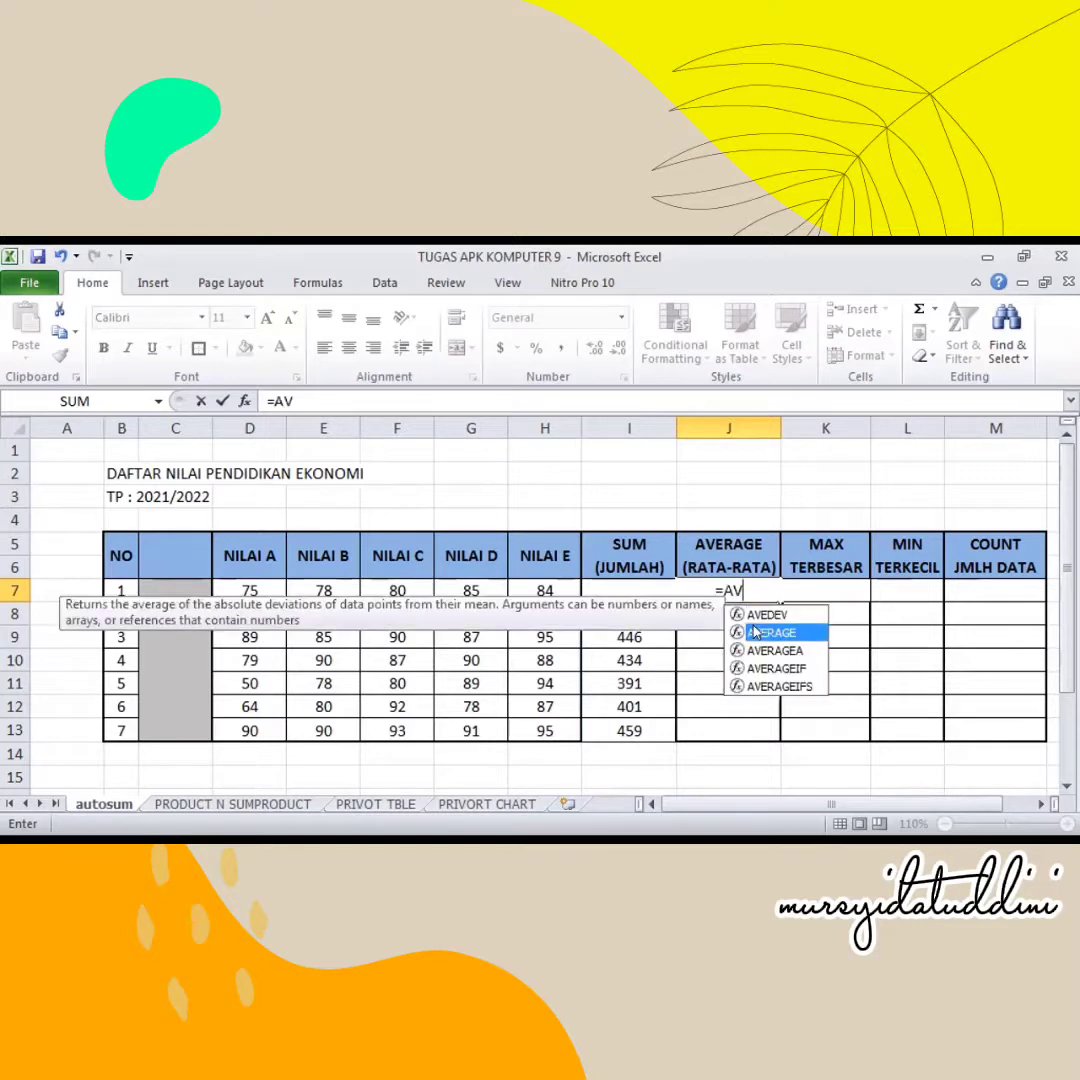
double_click(752, 620)
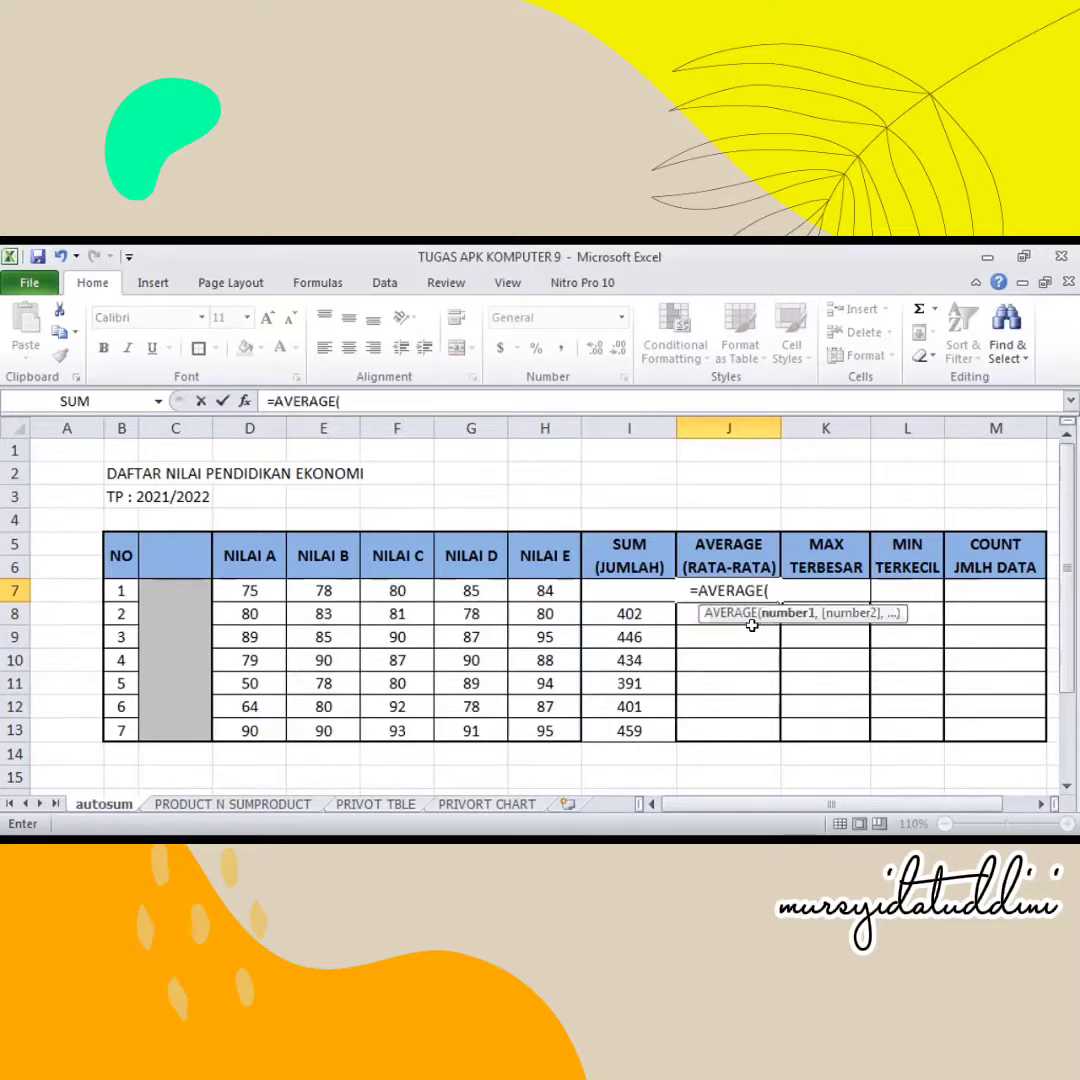
left_click(268, 594)
left_click_drag(274, 596, 548, 591)
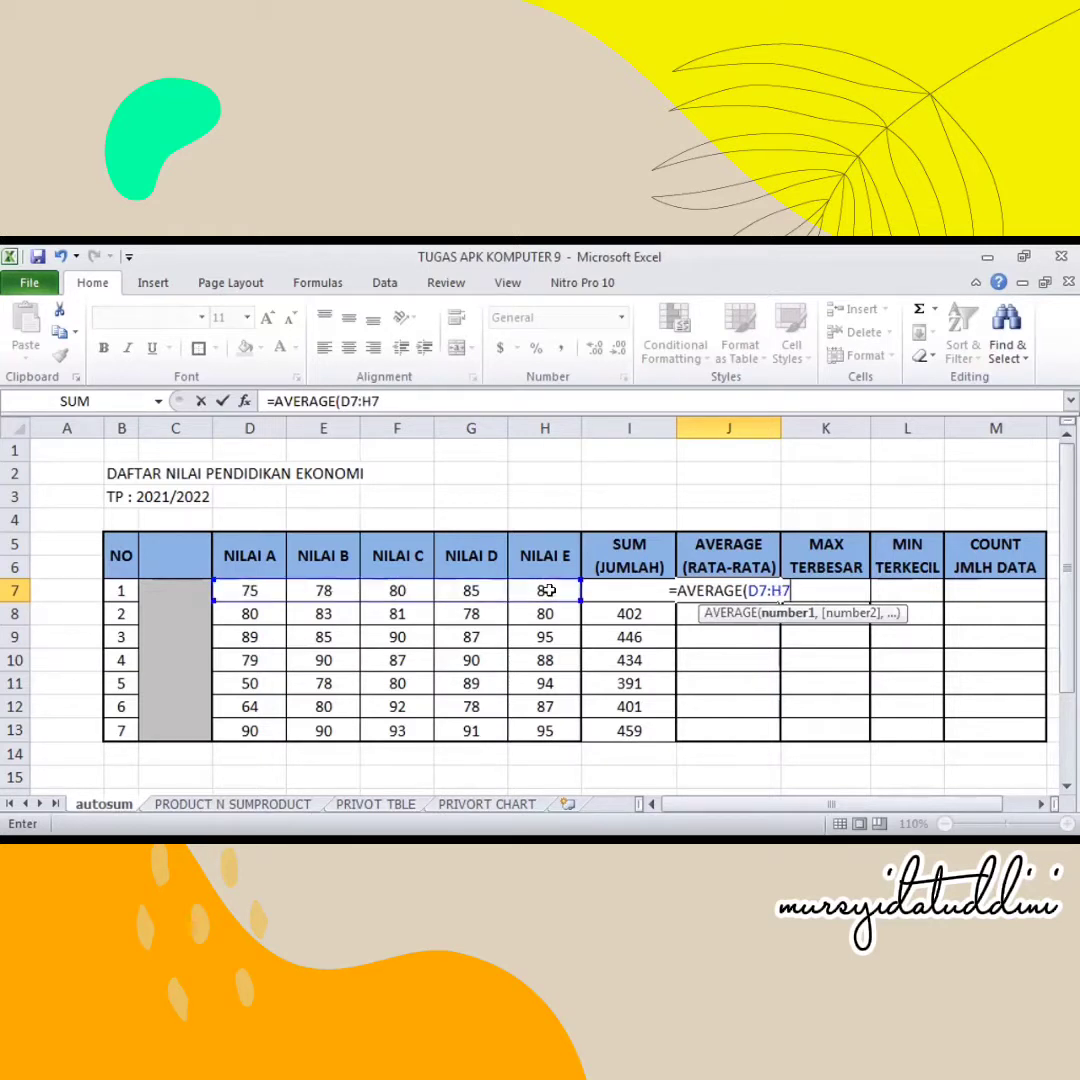
type(")")
key("Return")
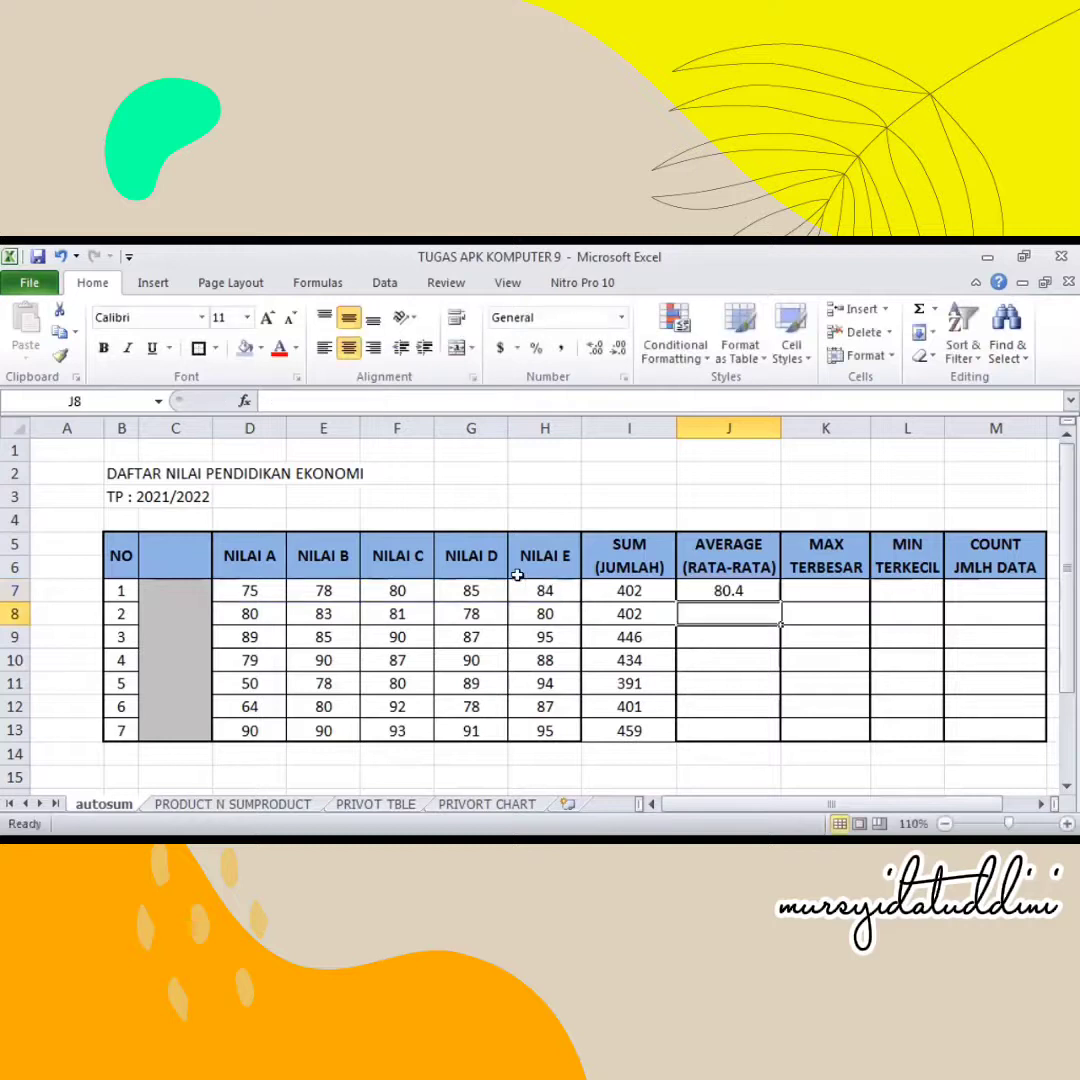
- Fill the AVERAGE formula from J7 down through J13 for the remaining rows
mouse_move(748, 584)
left_mouse_down()
mouse_move(776, 603)
mouse_move(767, 592)
left_mouse_up()
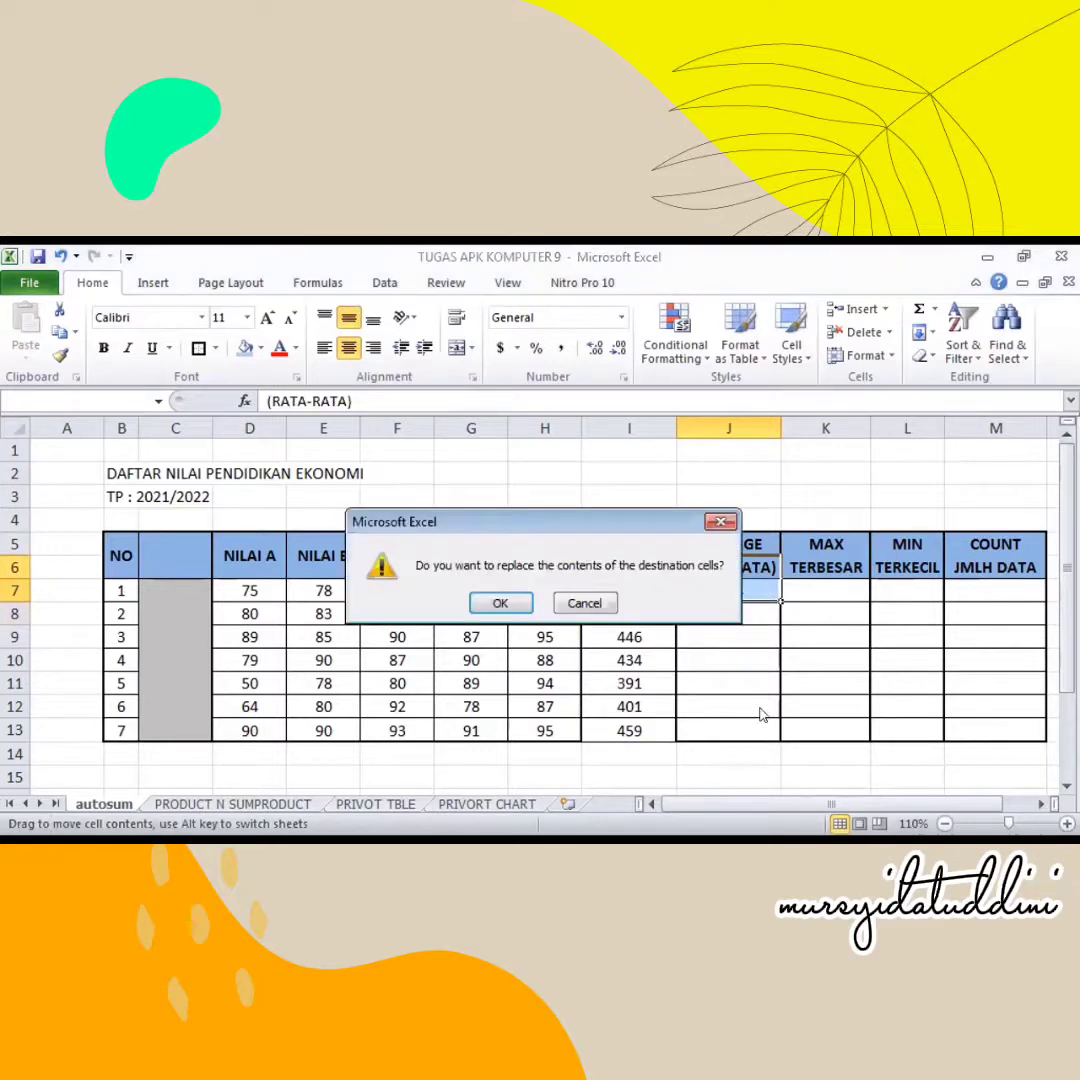
left_click(716, 521)
left_click(740, 591)
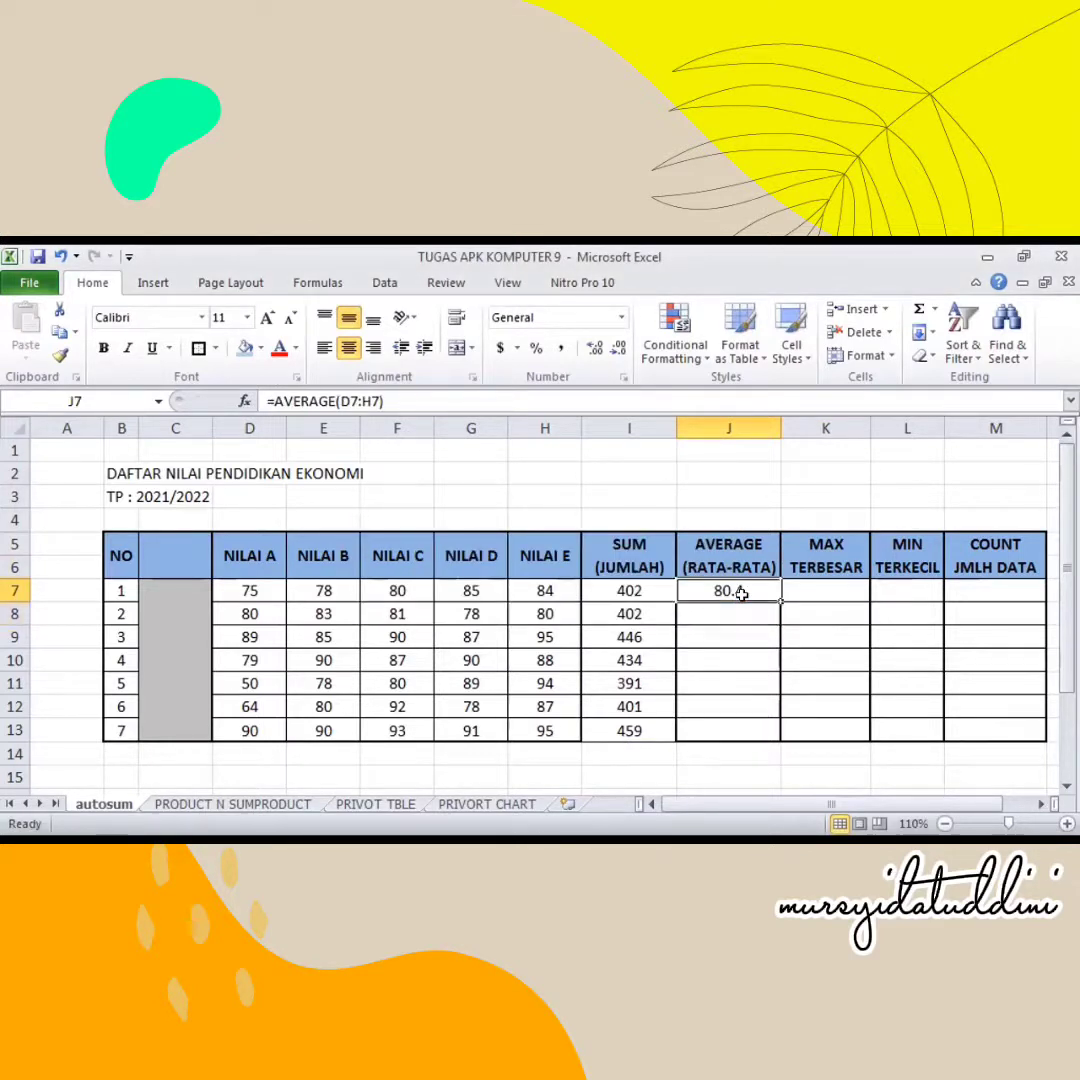
left_click_drag(776, 598, 773, 733)
- Enter the formula =MAX(D7:H7) in cell K7 to get the first row's highest score
left_click(806, 590)
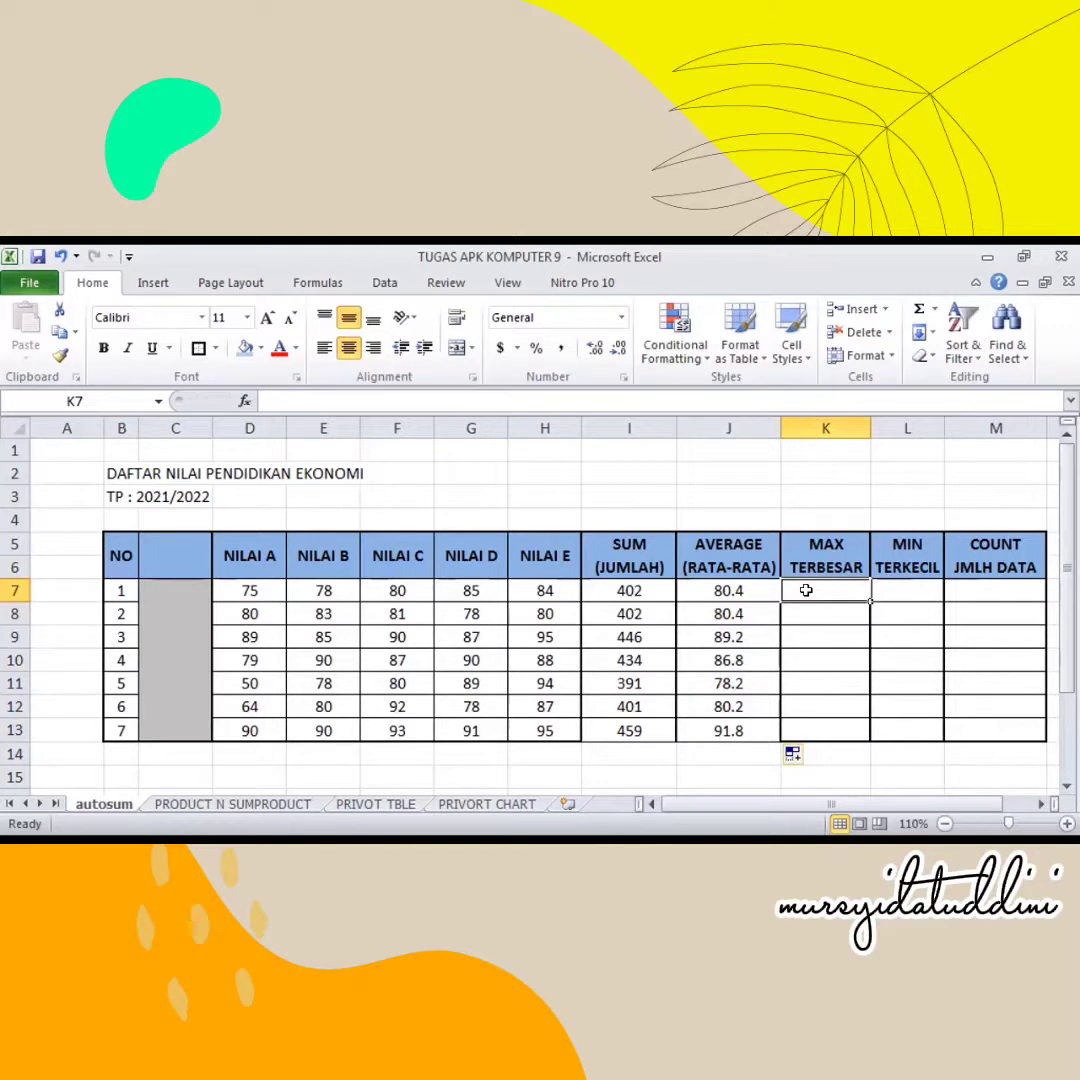
type("=max")
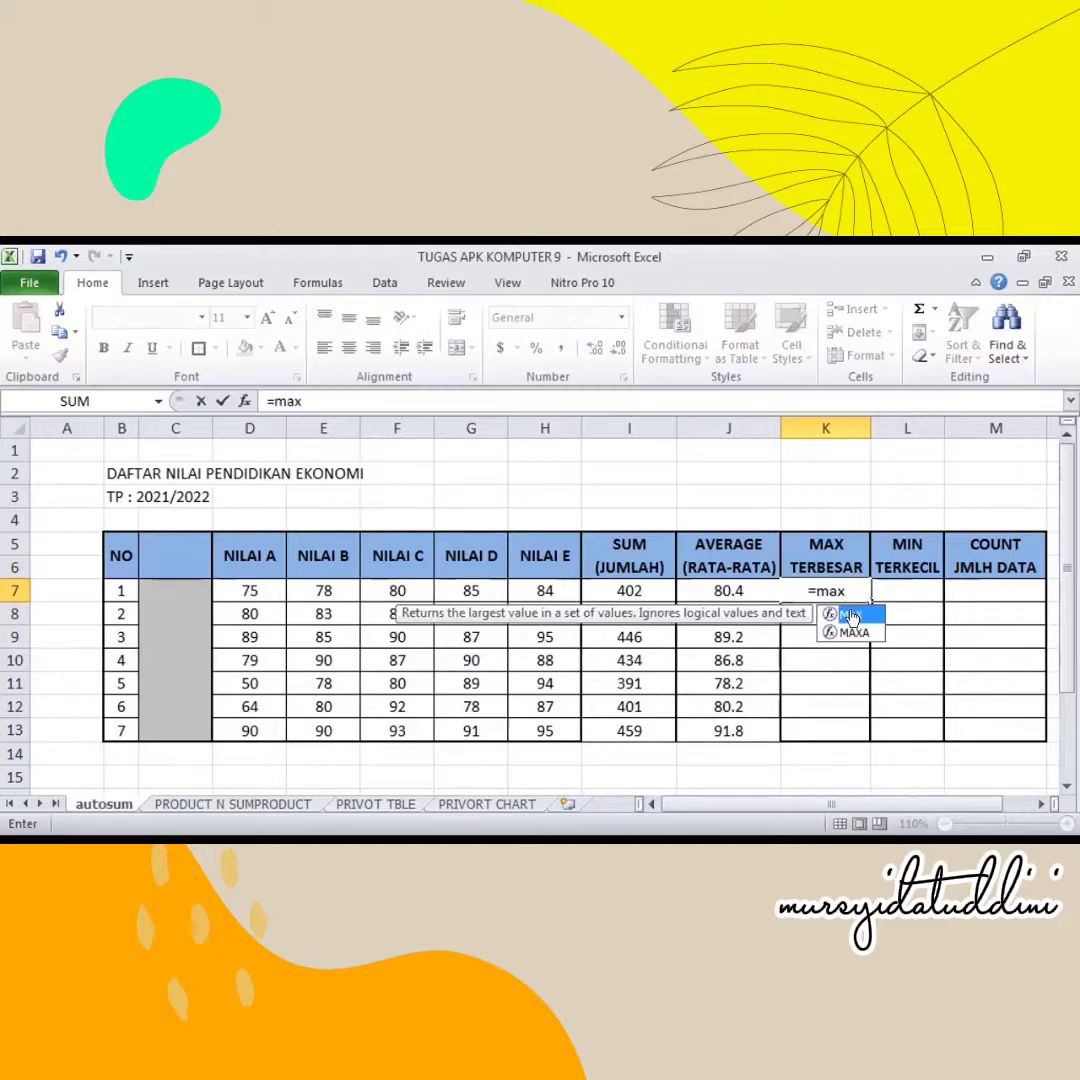
double_click(851, 615)
left_click_drag(284, 591, 545, 589)
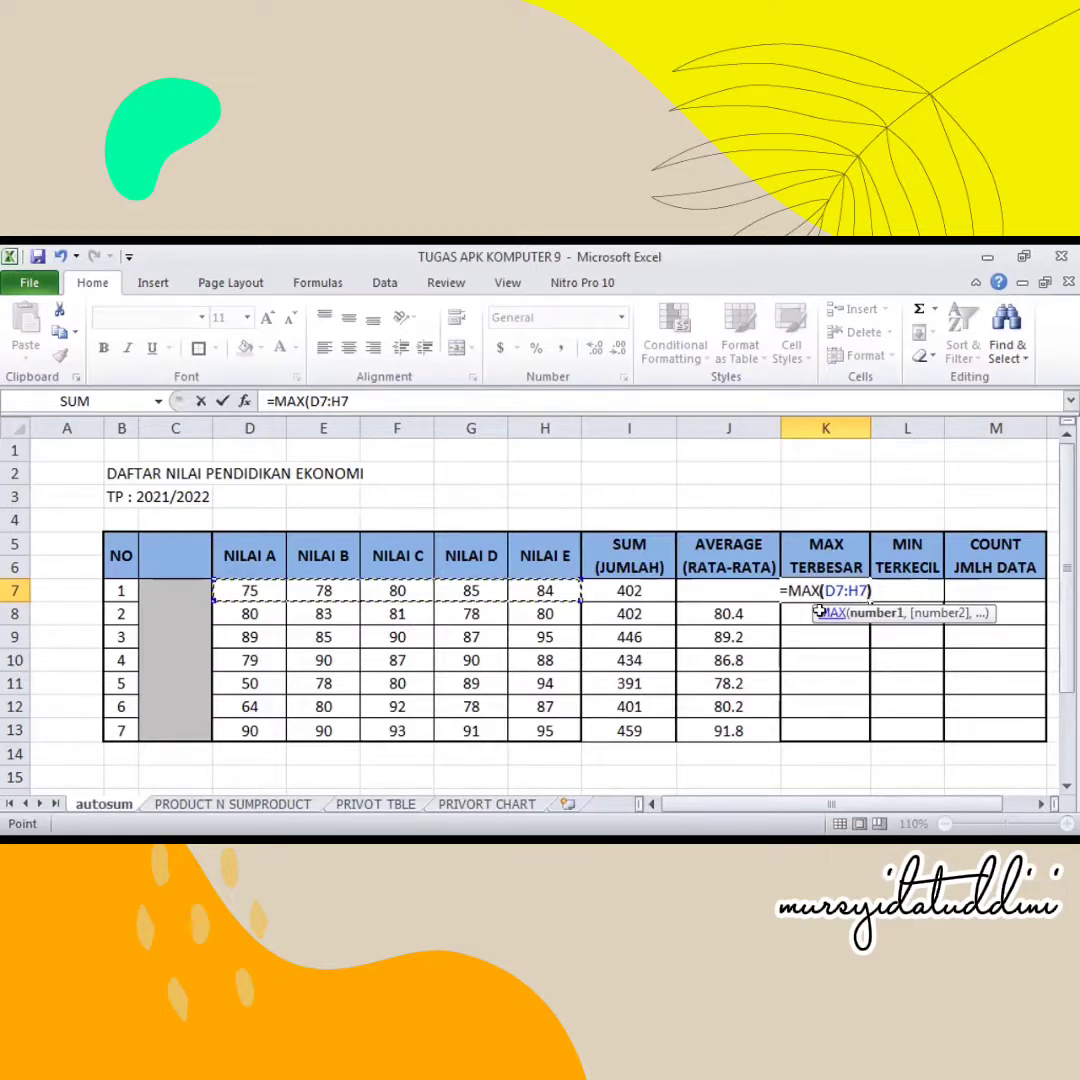
type(")")
key("Return")
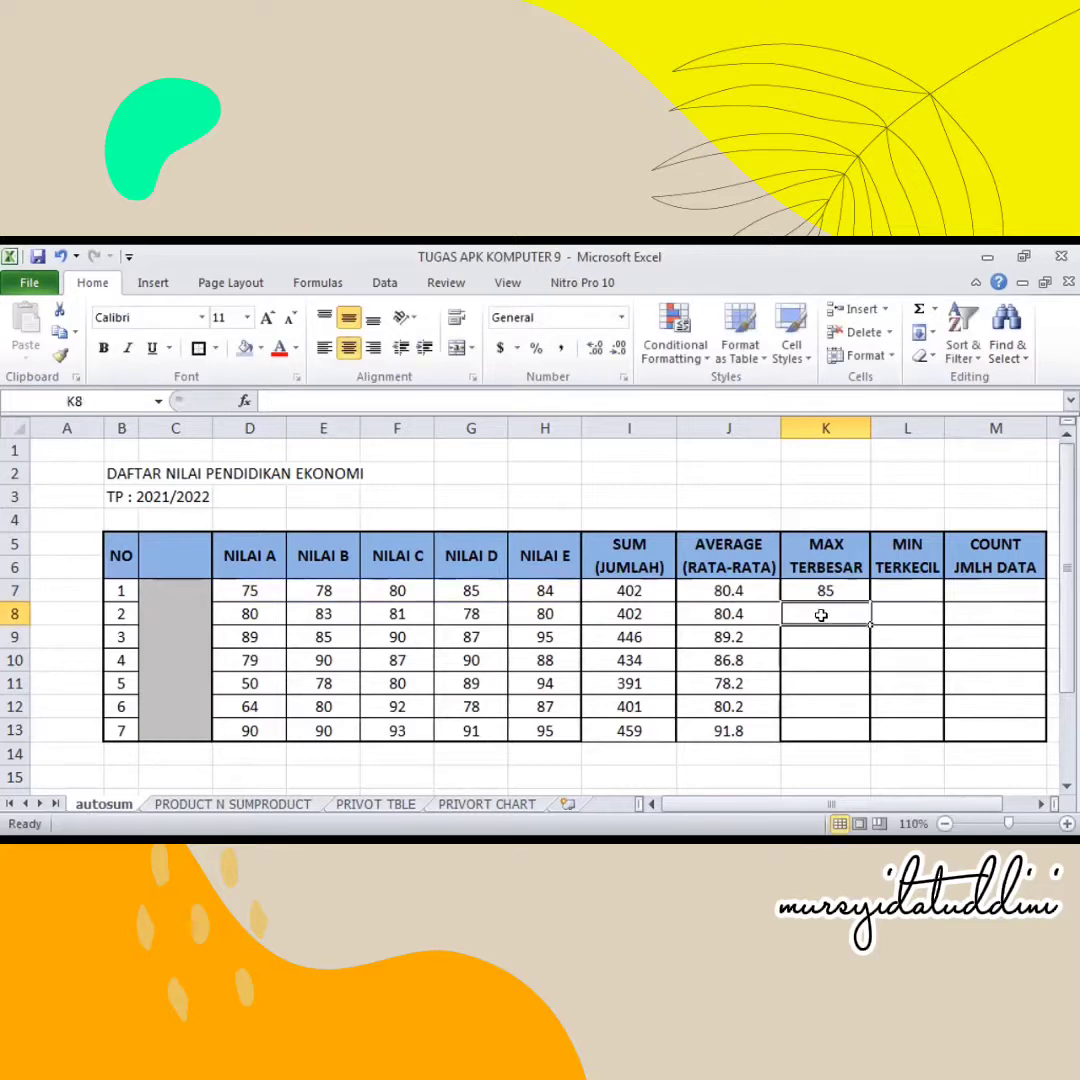
- Fill the MAX formula from K7 down through K13 for the remaining rows
left_click_drag(827, 588, 827, 615)
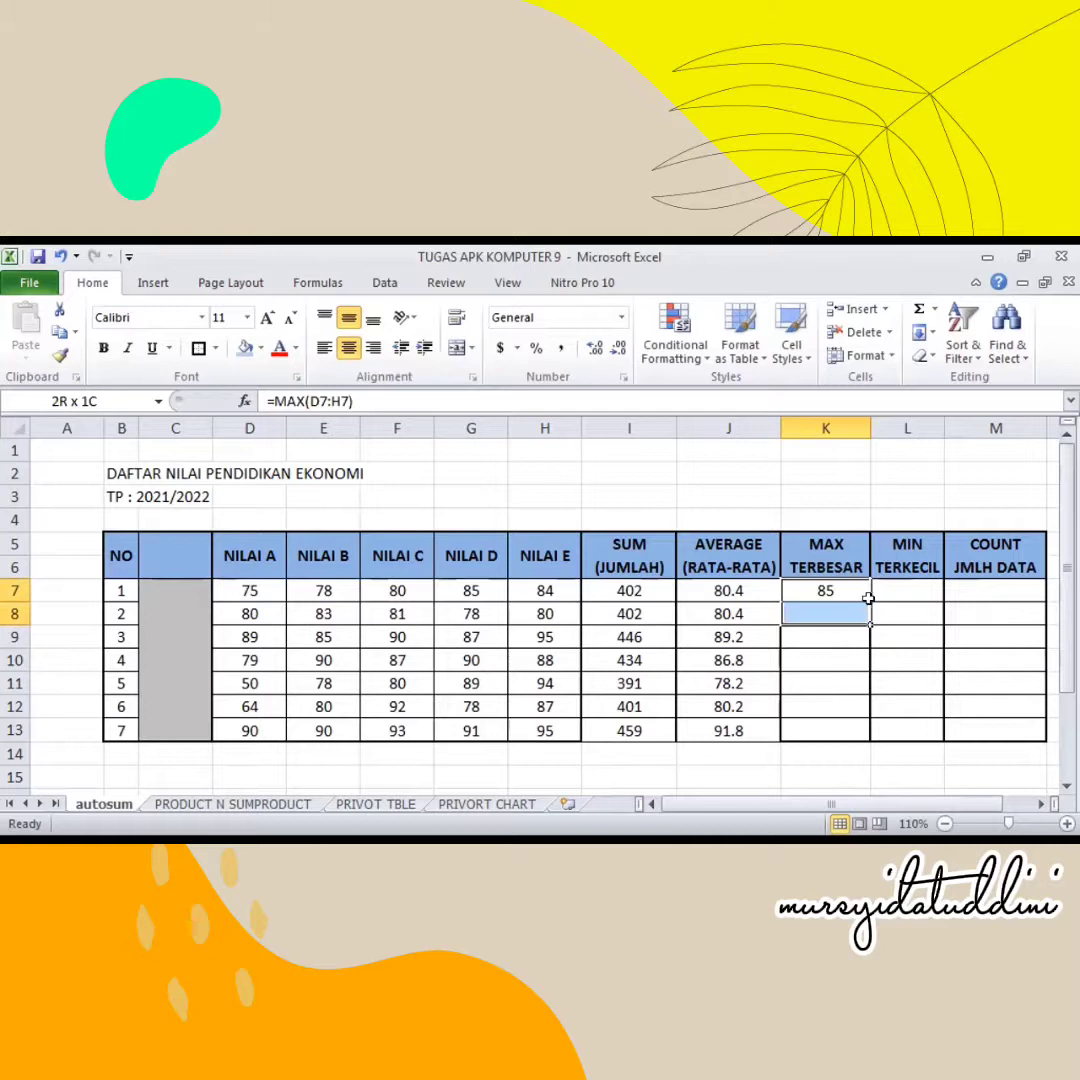
key("Down")
key("Down")
key("Down")
key("Down")
key("Down")
left_click(830, 592)
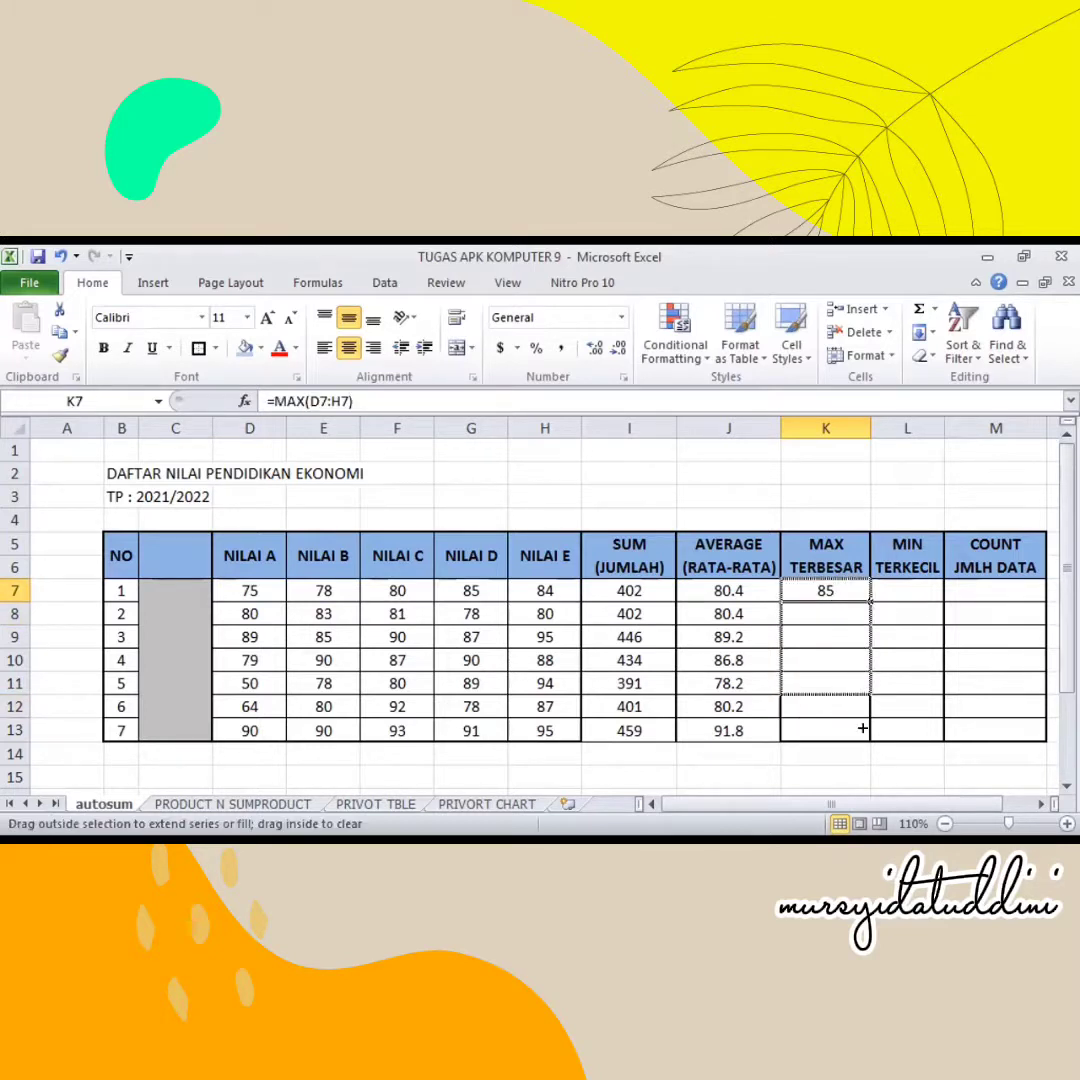
left_click_drag(867, 600, 867, 738)
- Enter a MIN formula over D7:H7 in cell L7 to get the first row's lowest score
left_click(885, 585)
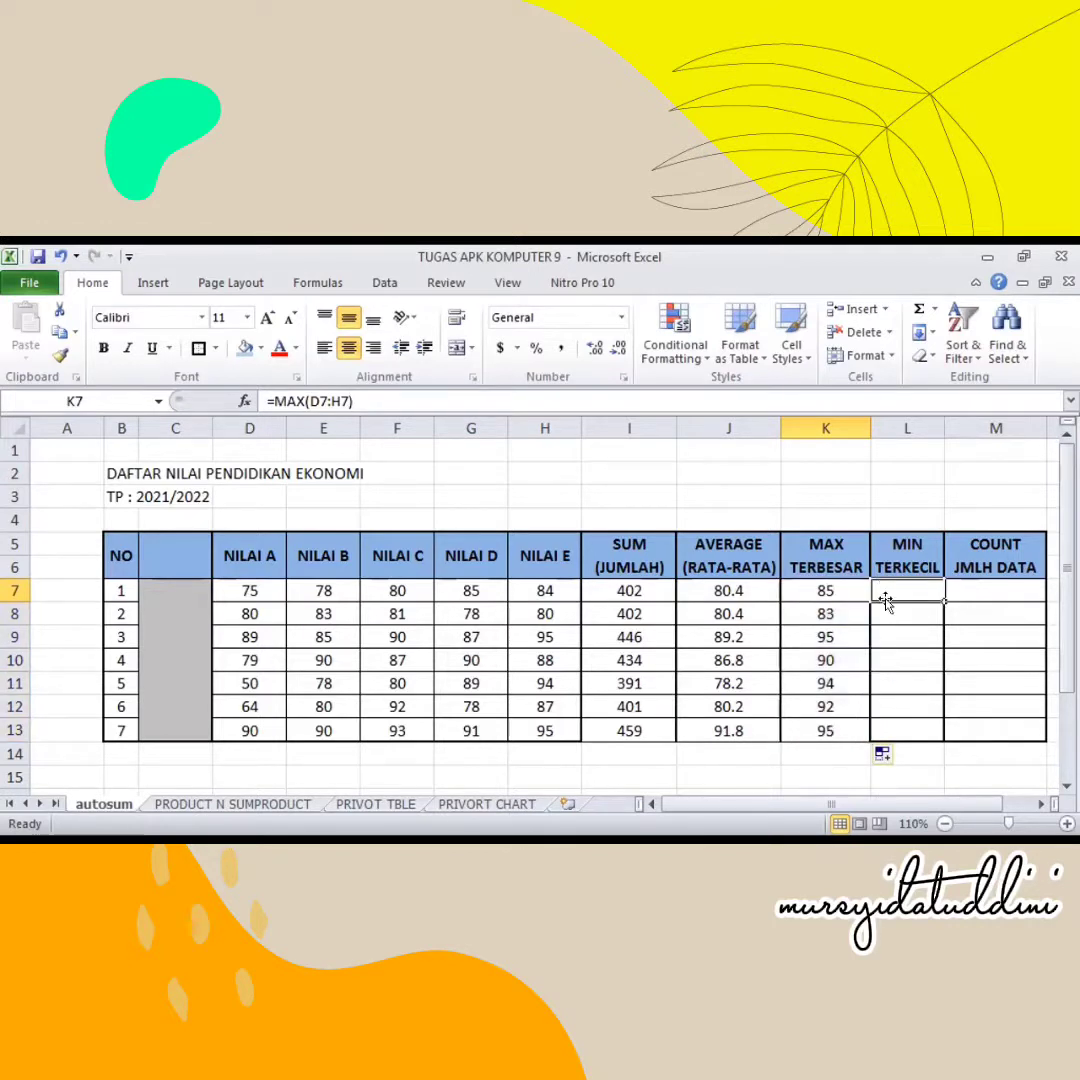
type("=mi")
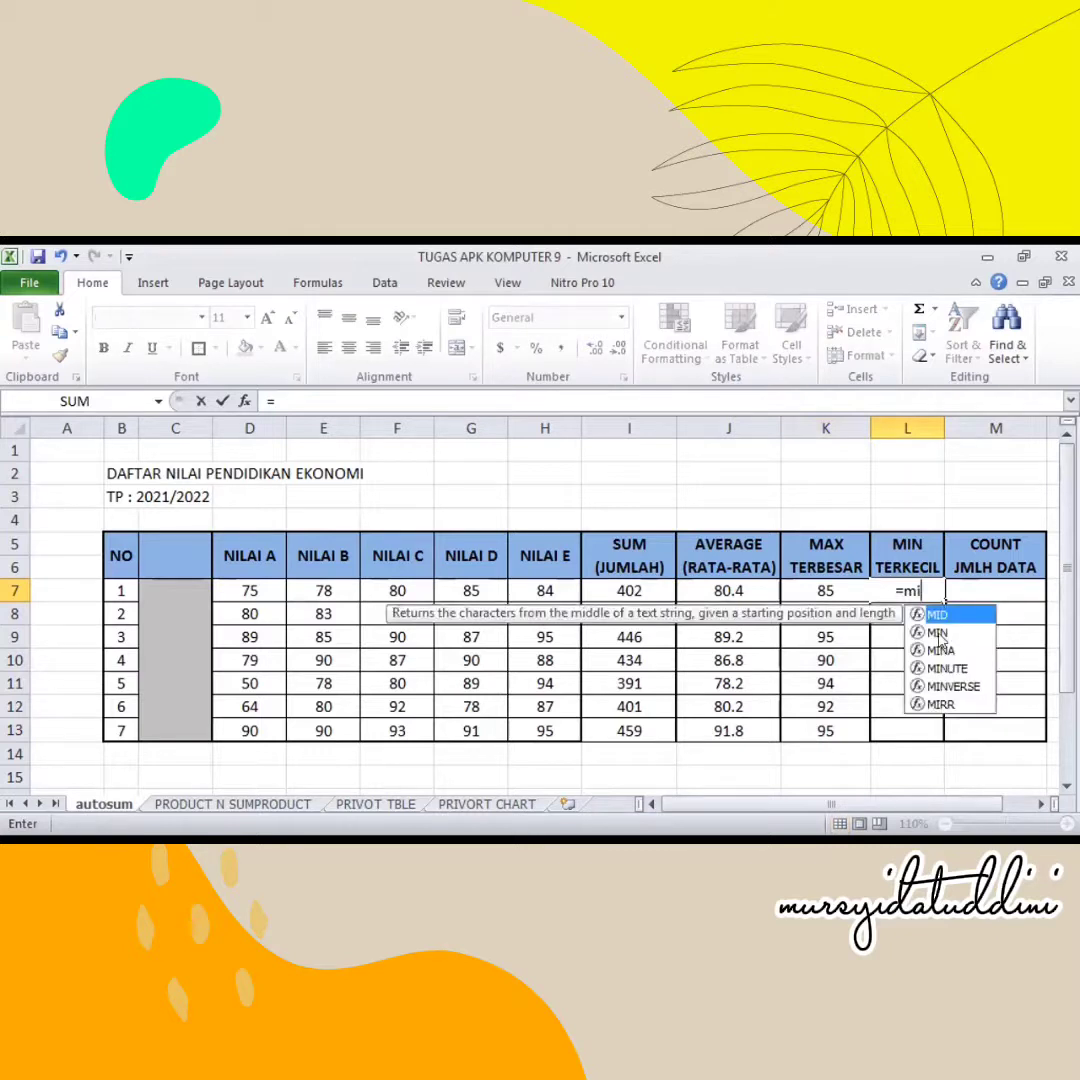
double_click(937, 631)
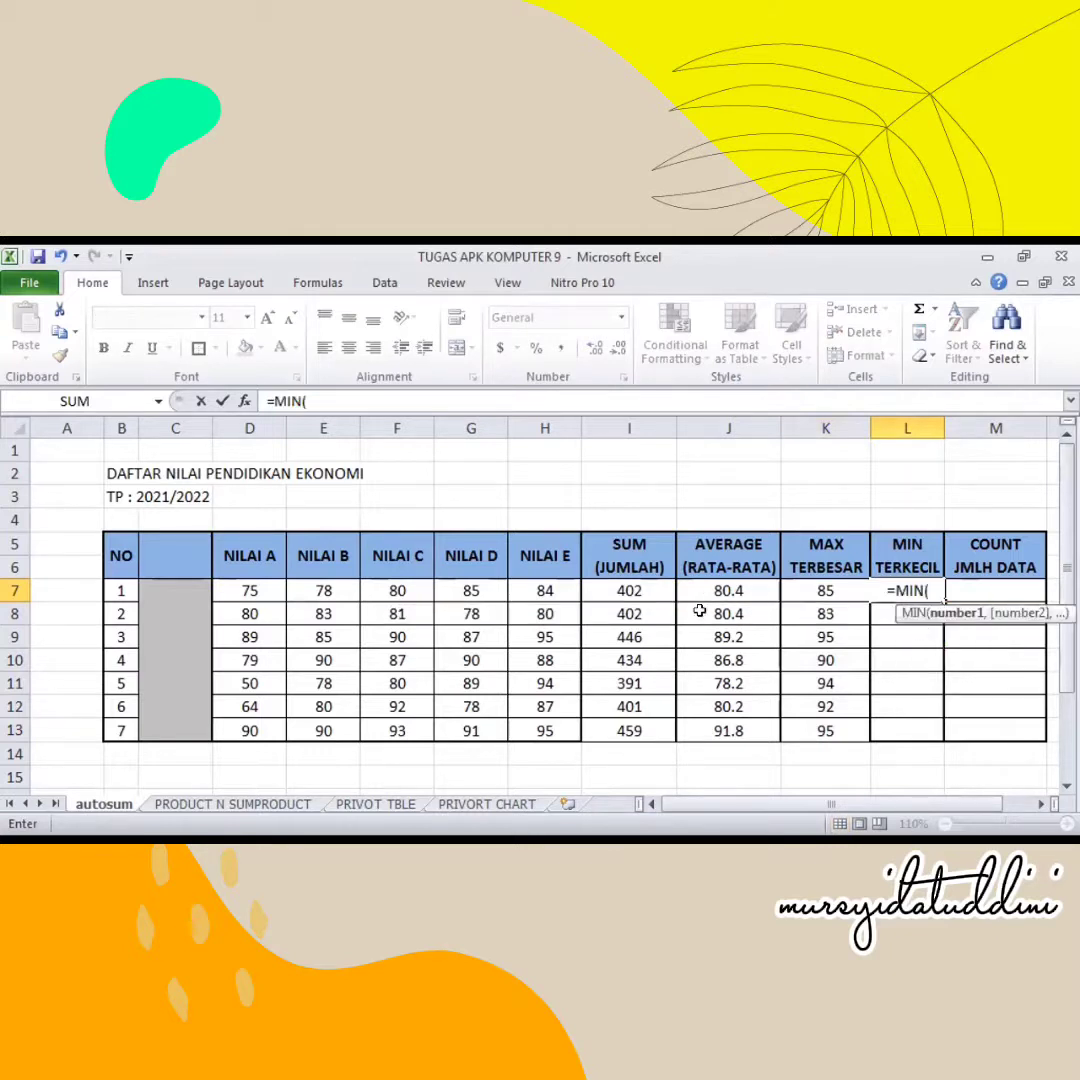
left_click(281, 591)
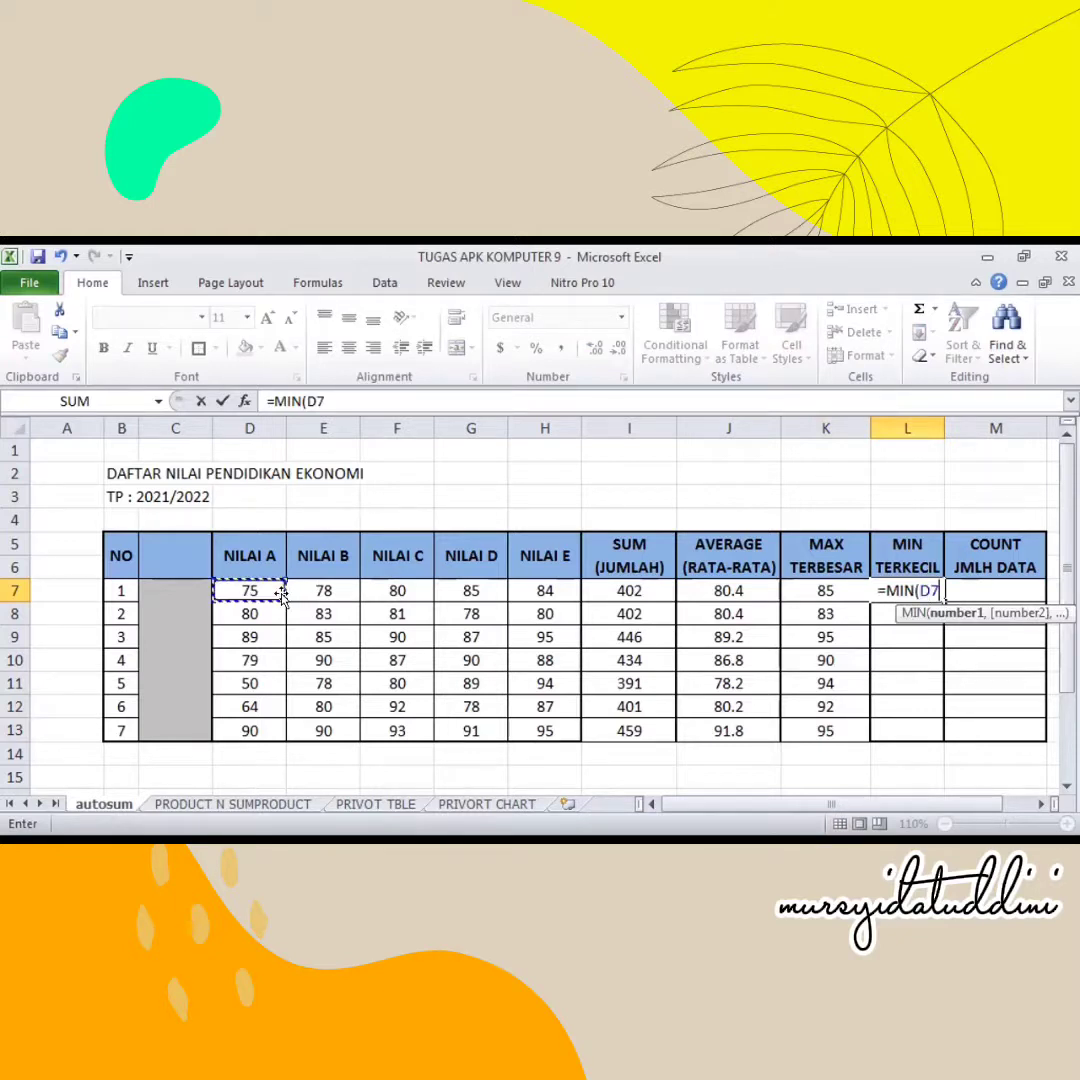
left_click_drag(281, 591, 555, 591)
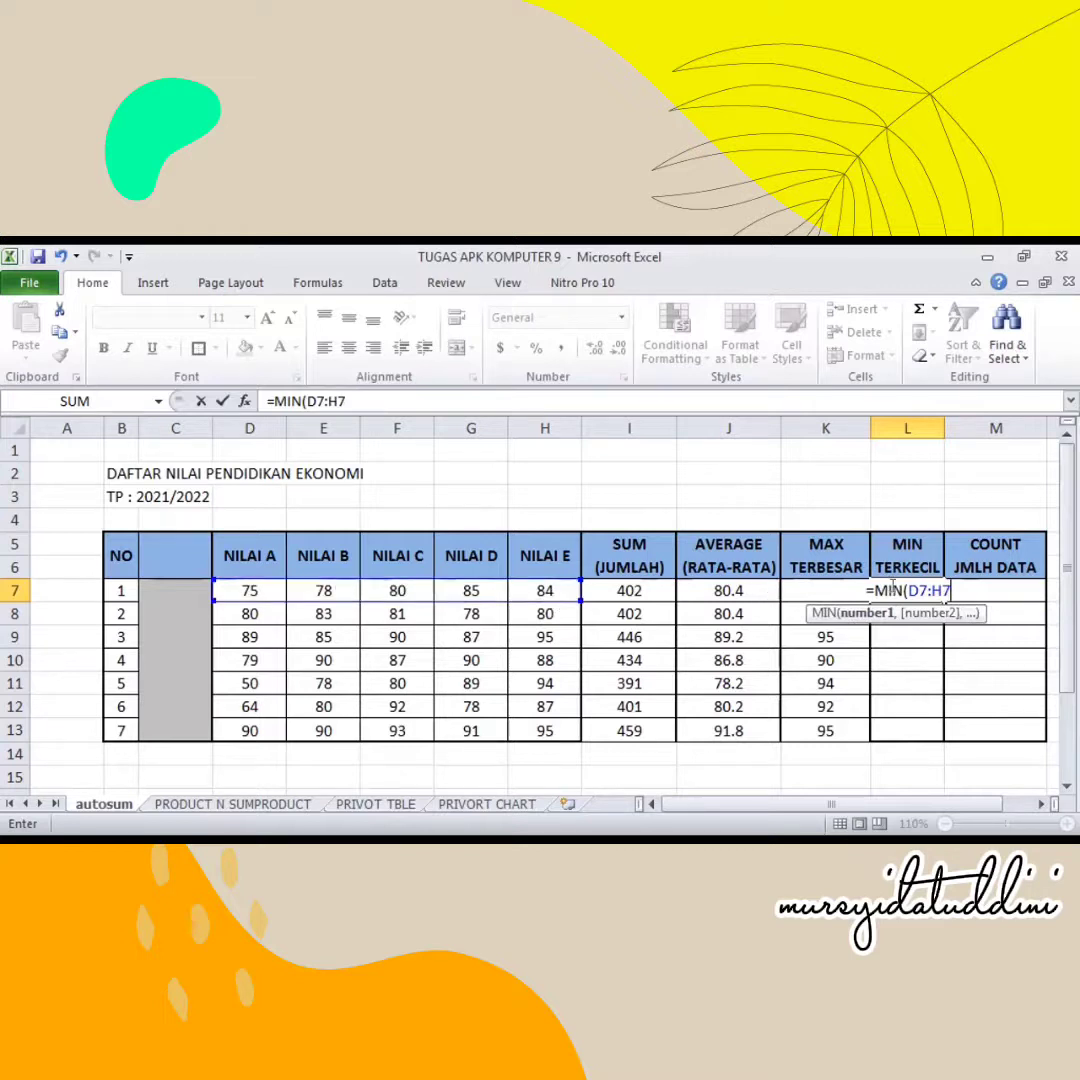
key("Return")
- Fill the MIN formula from L7 down through L13 for the remaining rows
left_click(922, 592)
left_click_drag(941, 601, 940, 635)
left_click(925, 490)
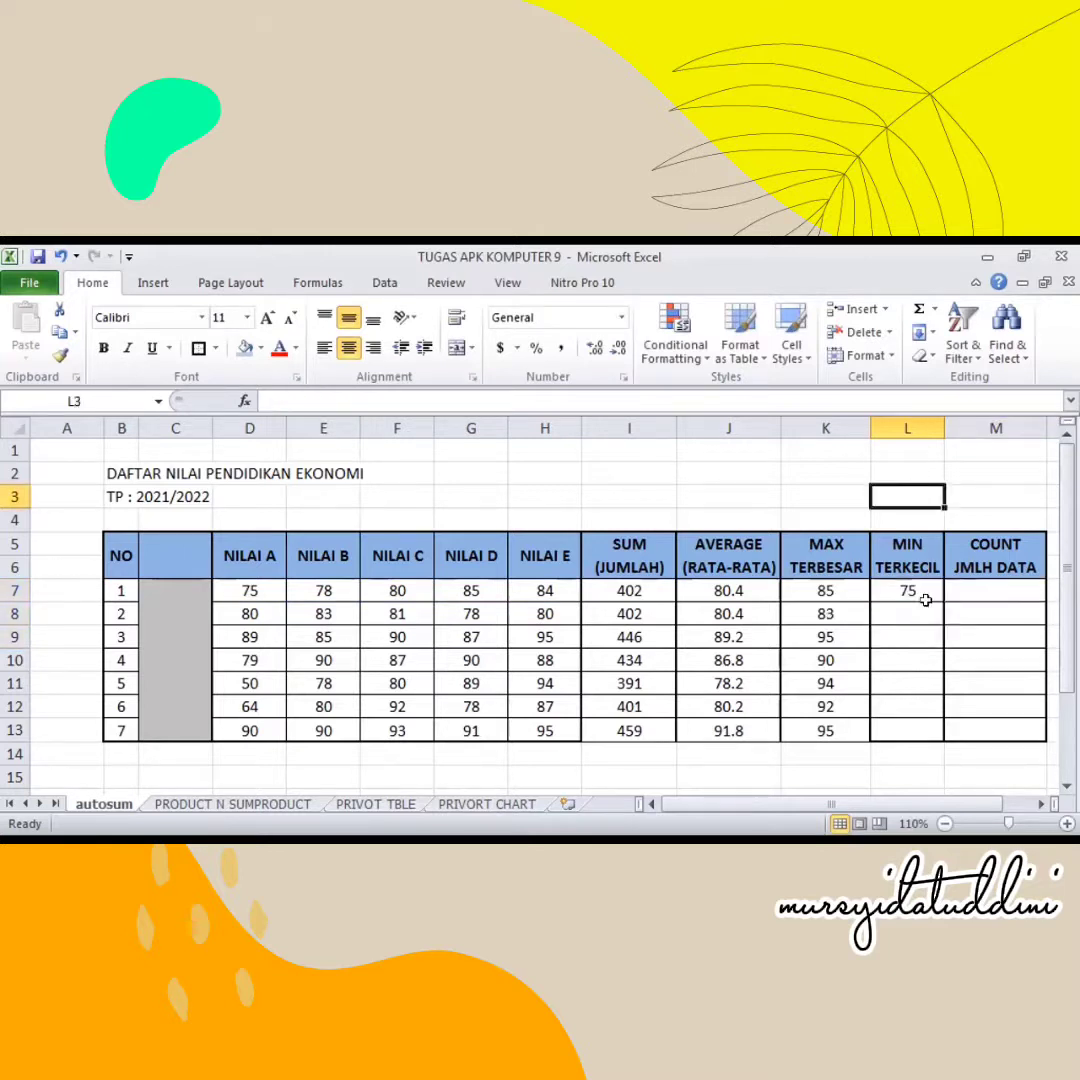
left_click(928, 591)
left_click_drag(941, 601, 939, 735)
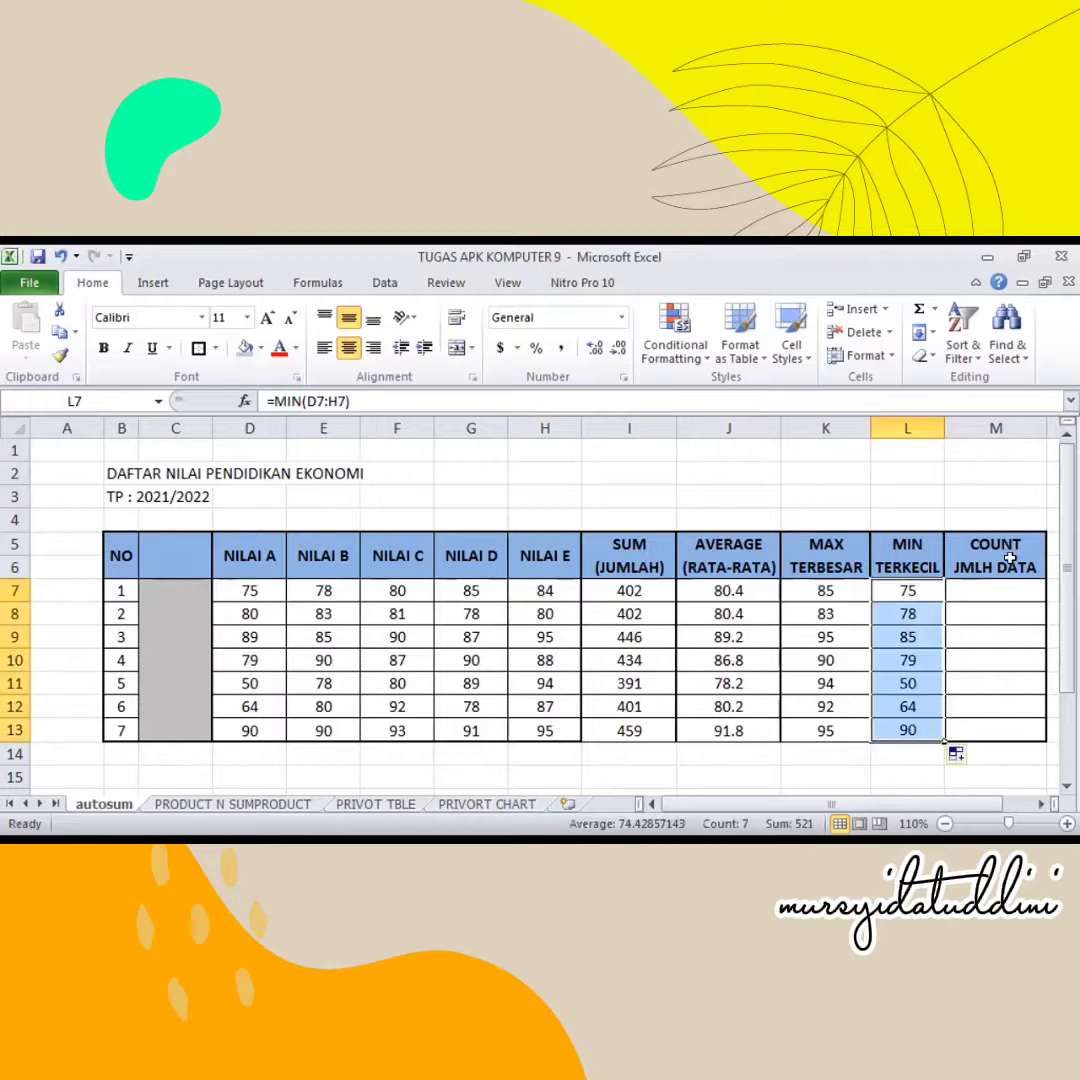
- Enter the formula =COUNT(D7:H7) in cell M7 to count the first row's scores
left_click(1001, 593)
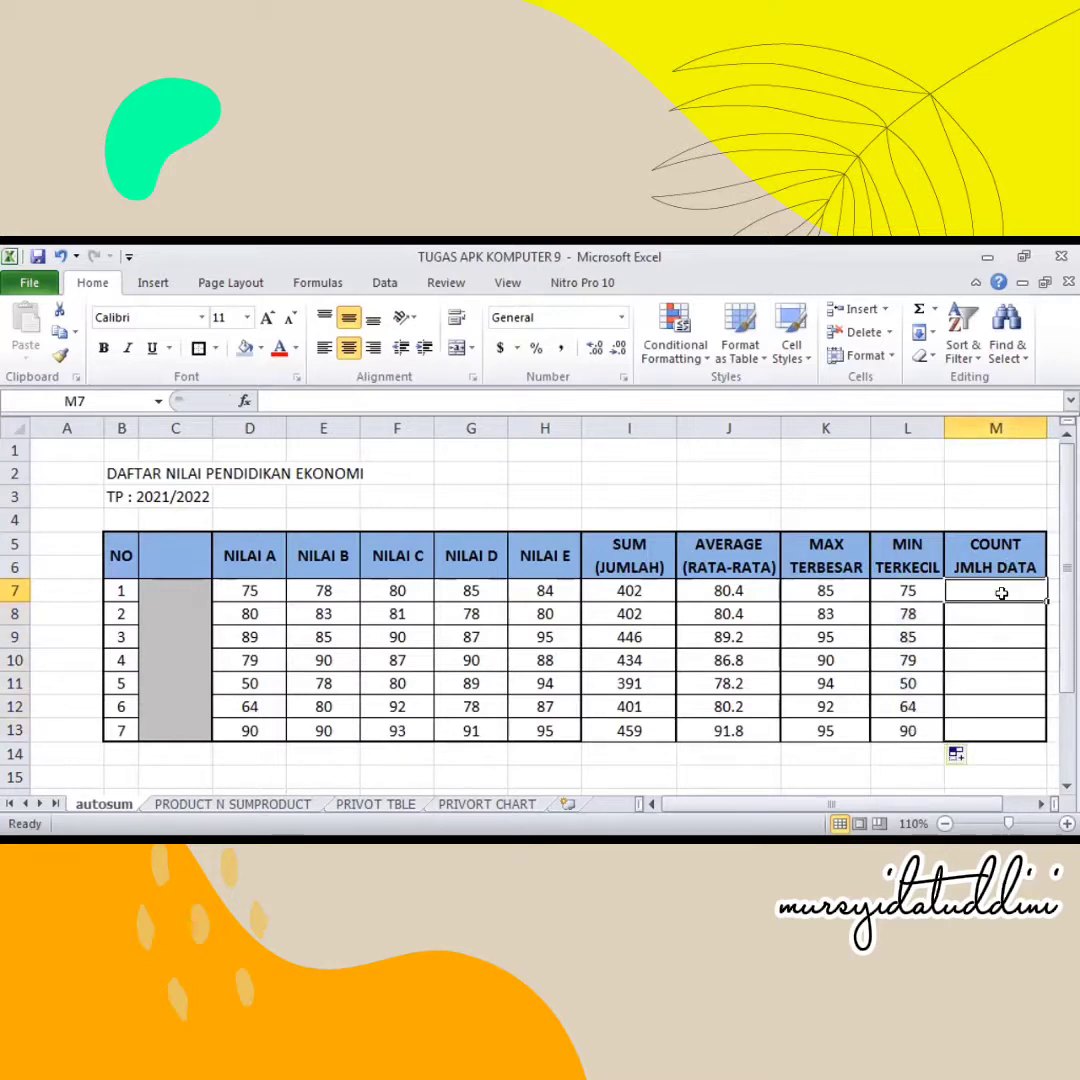
type("+")
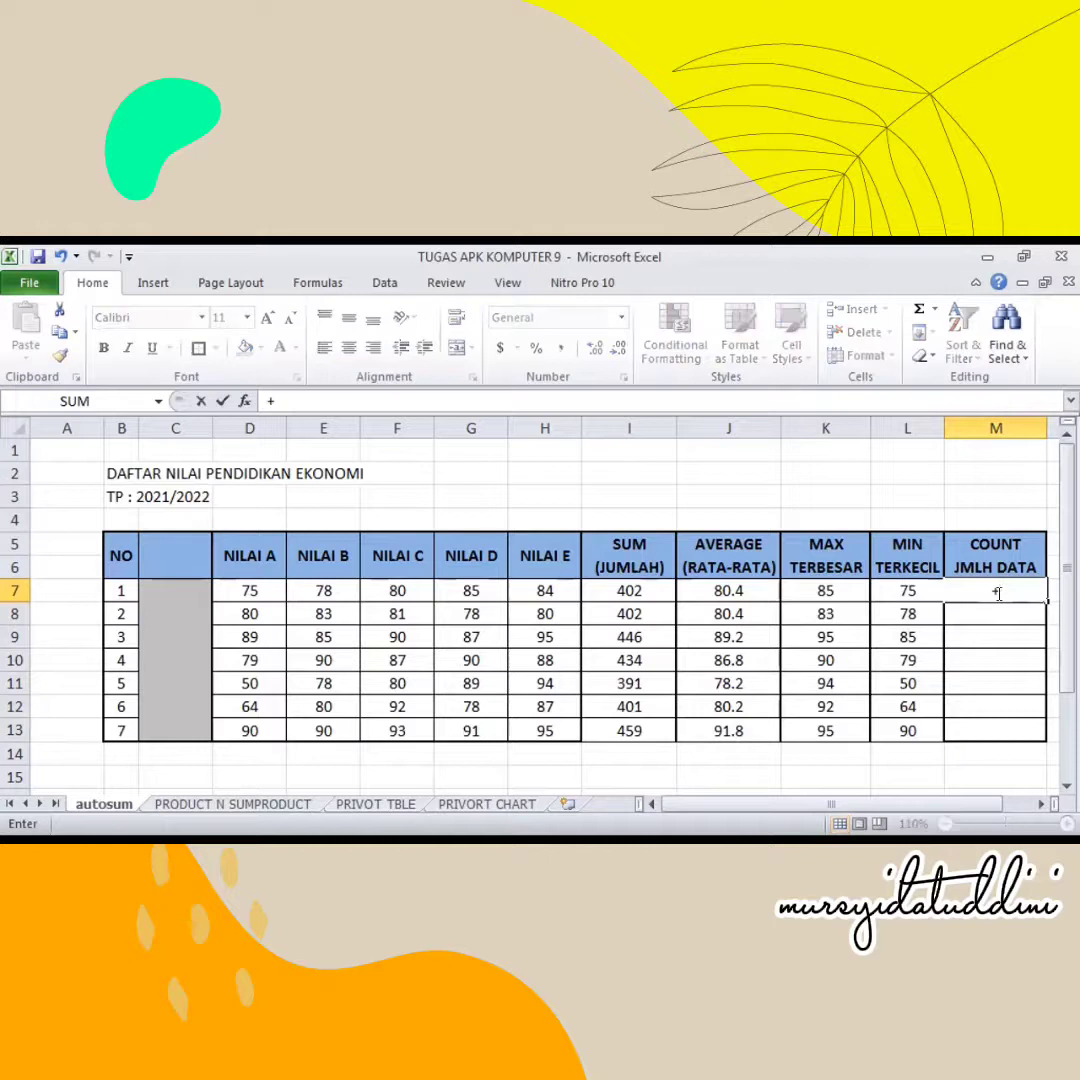
key("BackSpace")
type("=c")
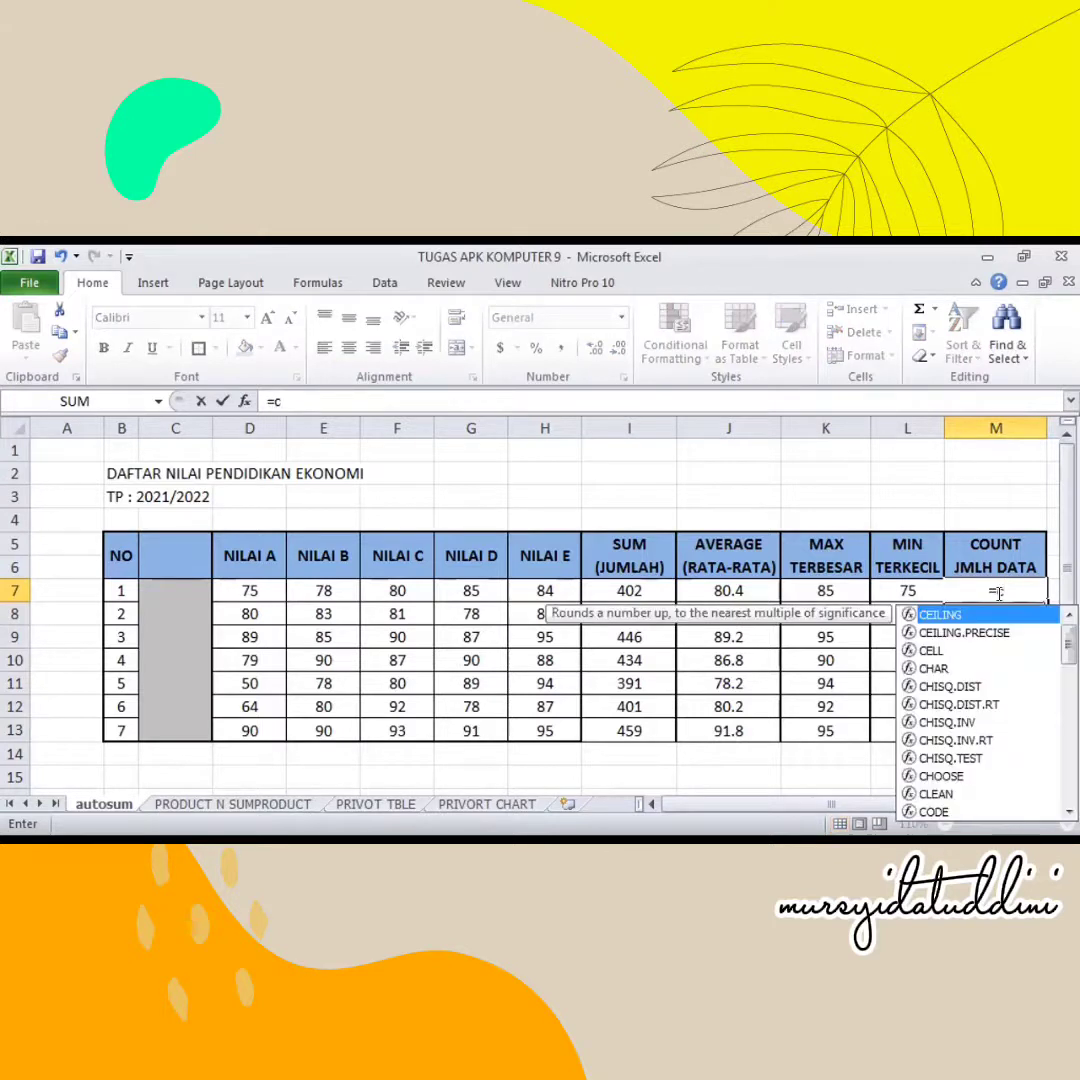
type("ou")
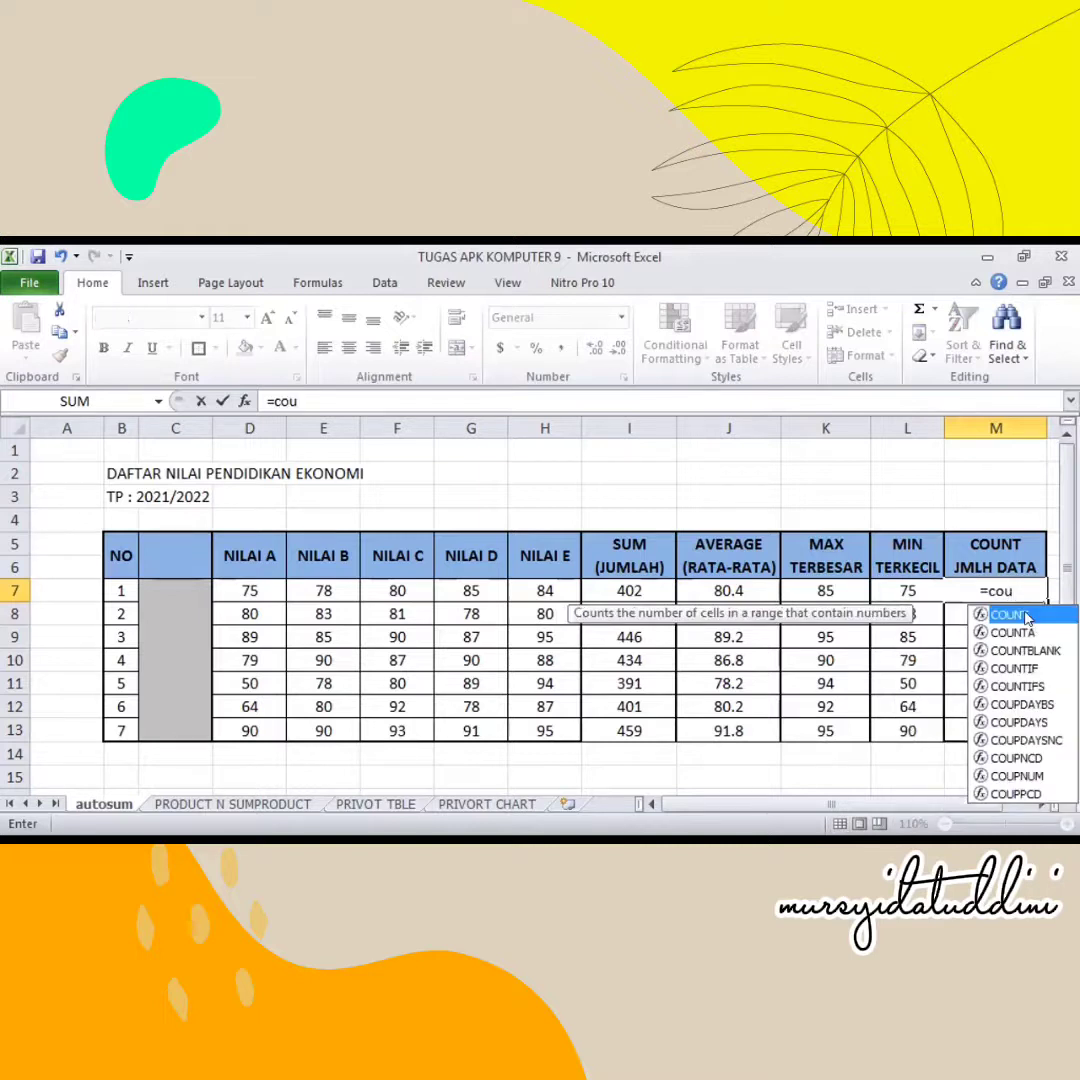
double_click(1010, 615)
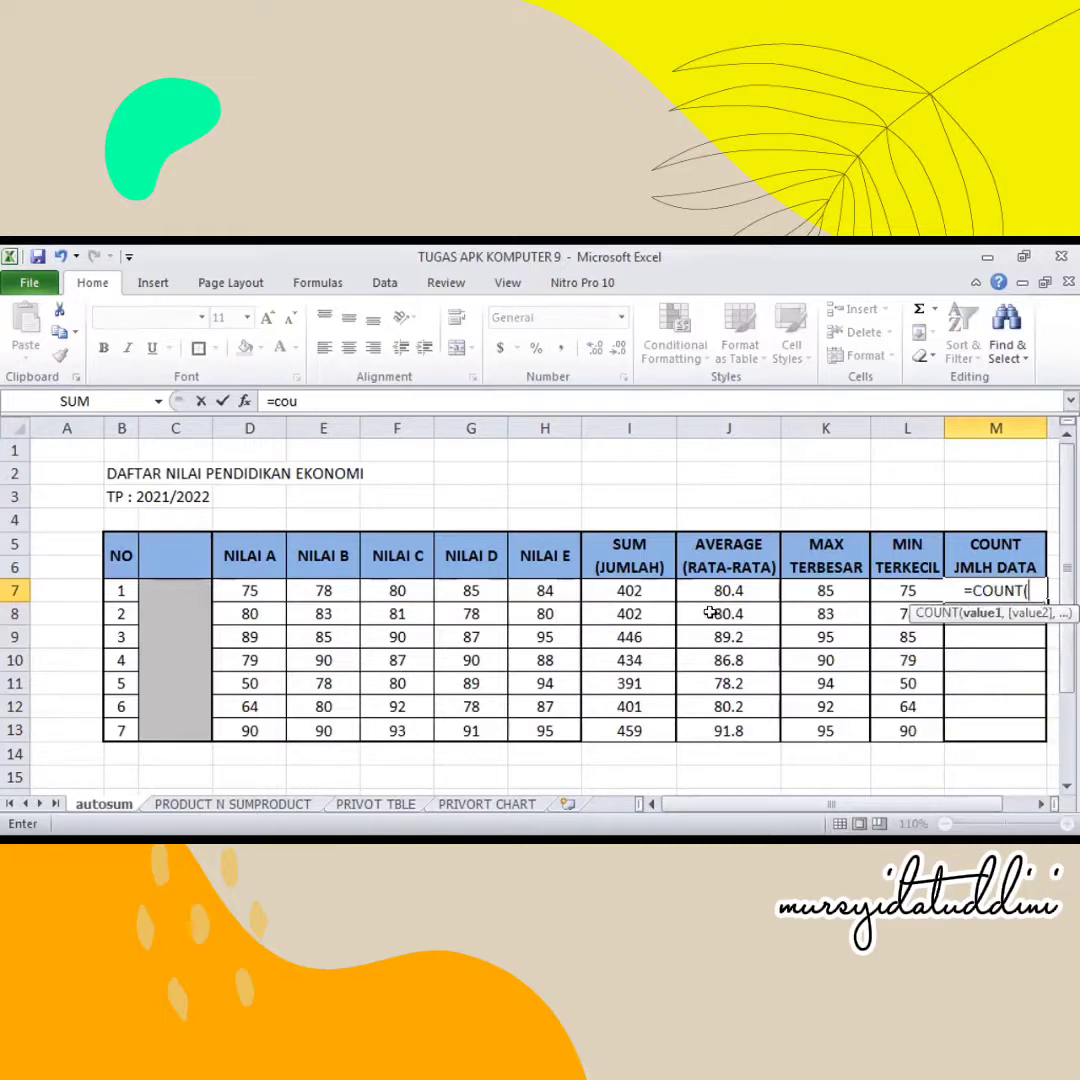
left_click(249, 593)
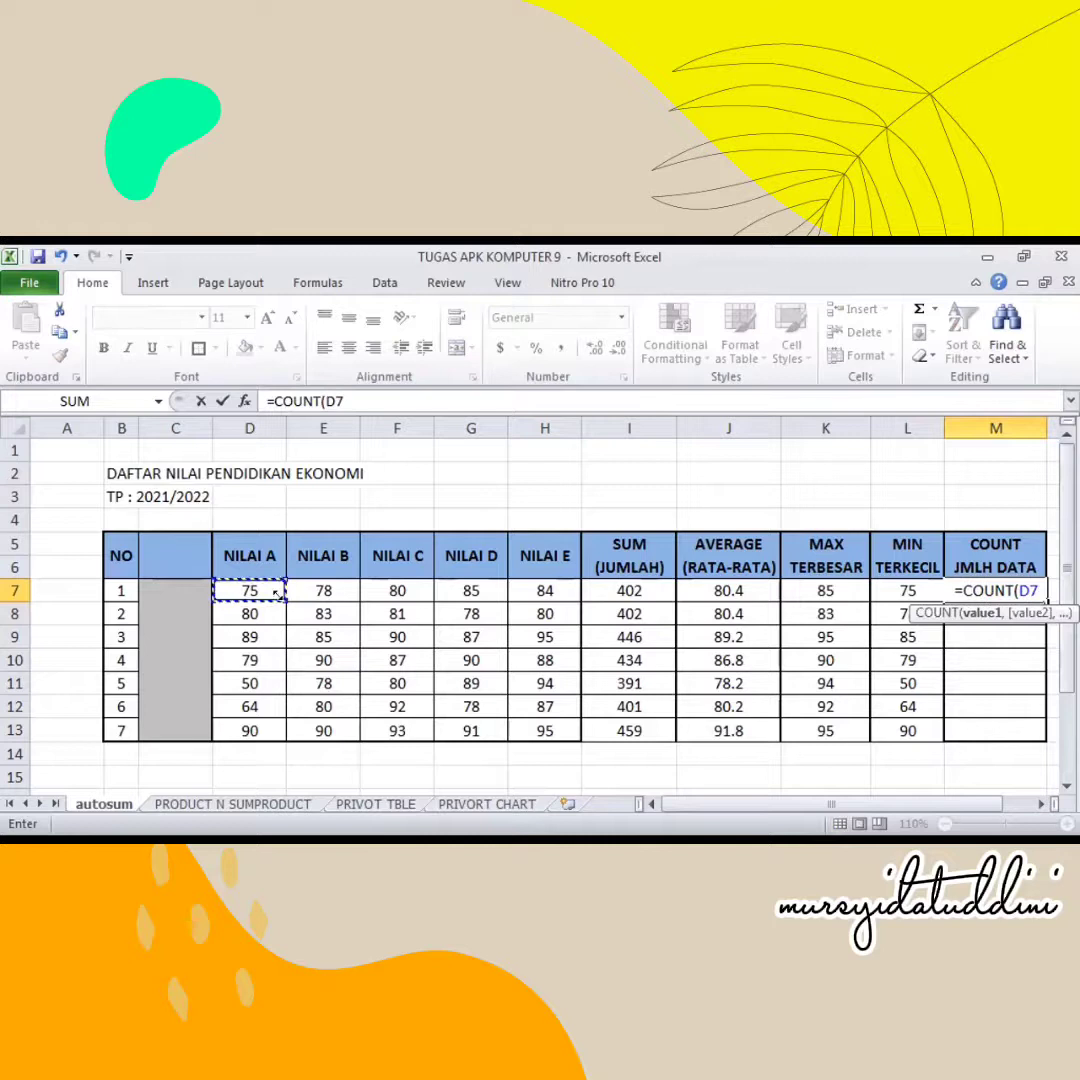
left_click_drag(322, 596, 555, 591)
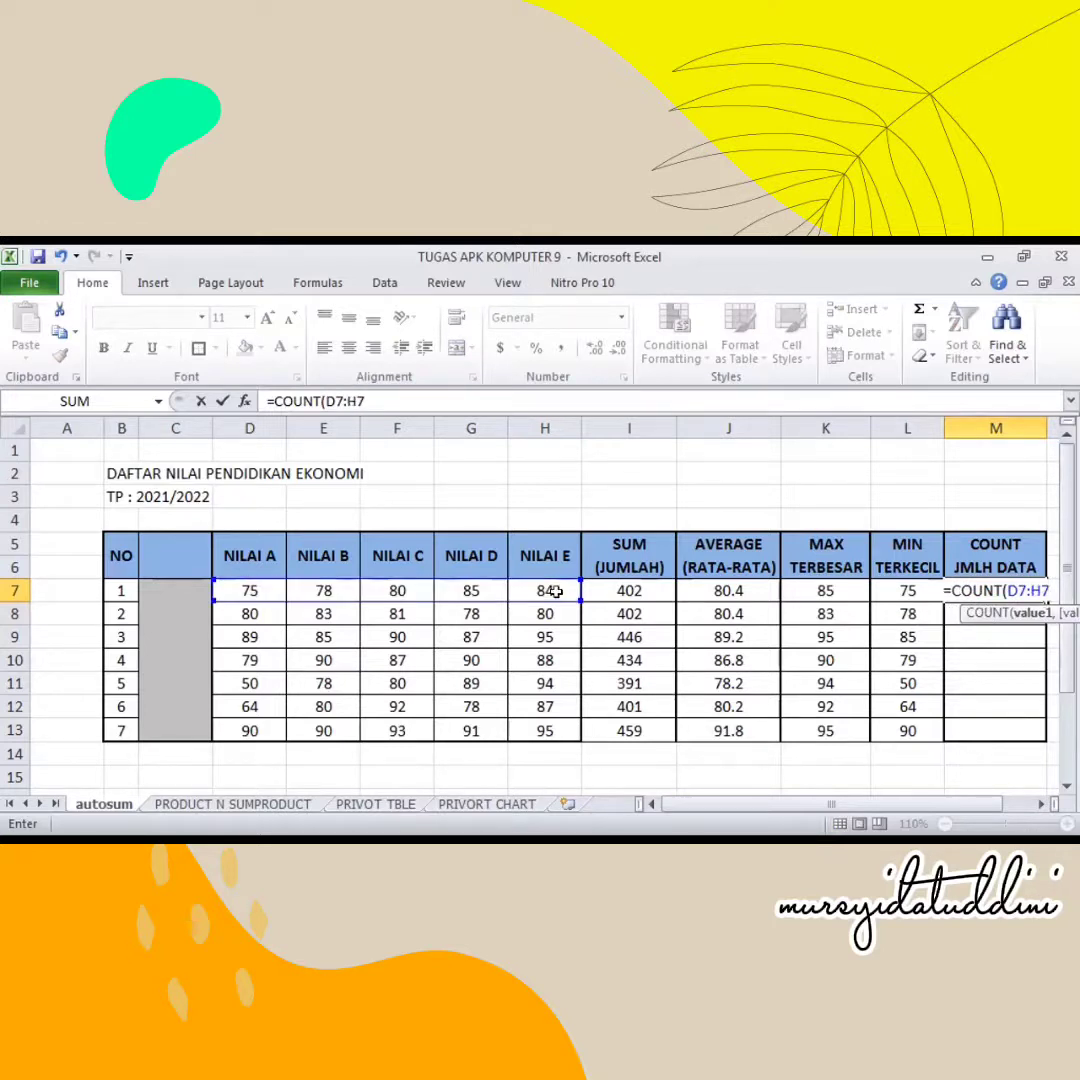
type(")")
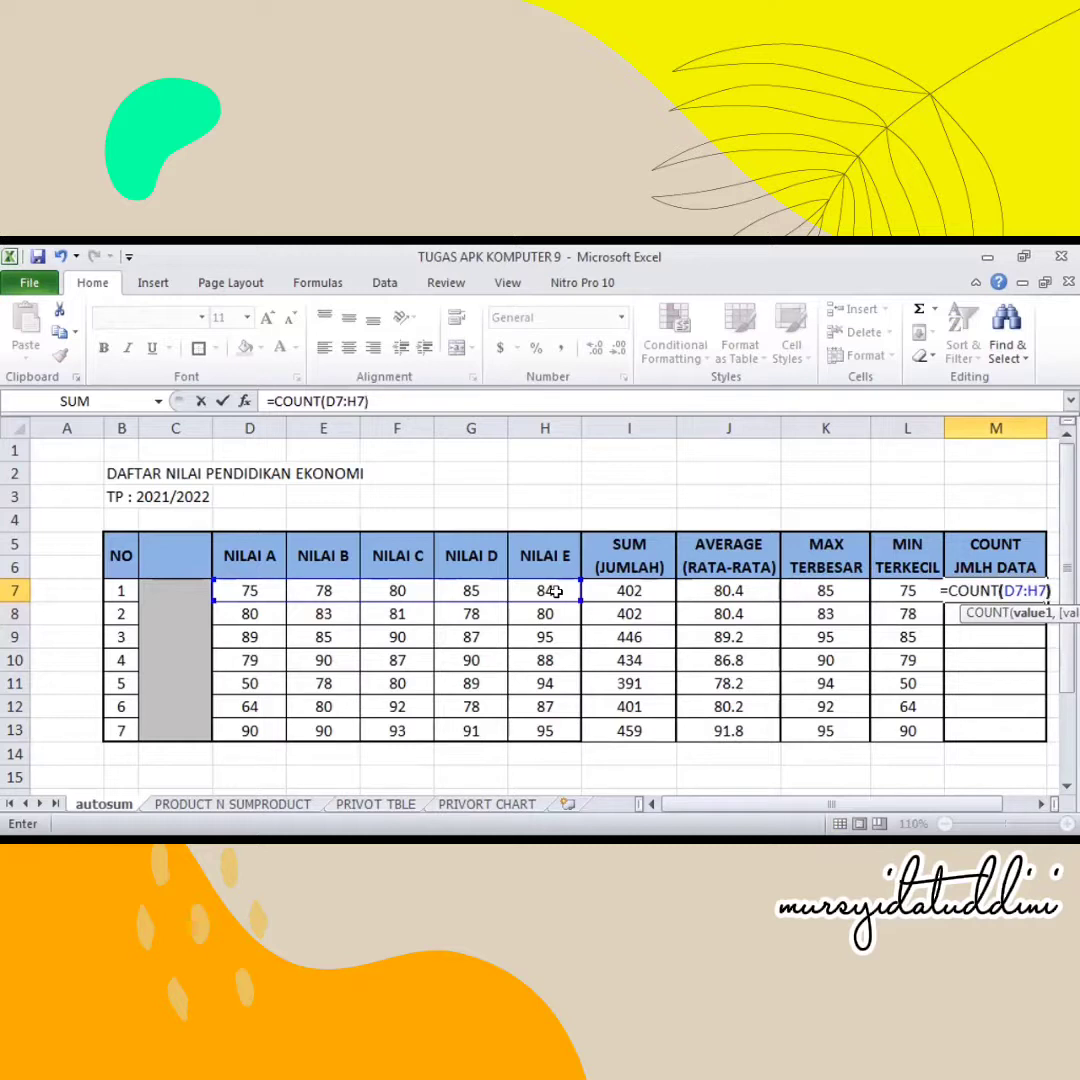
key("Return")
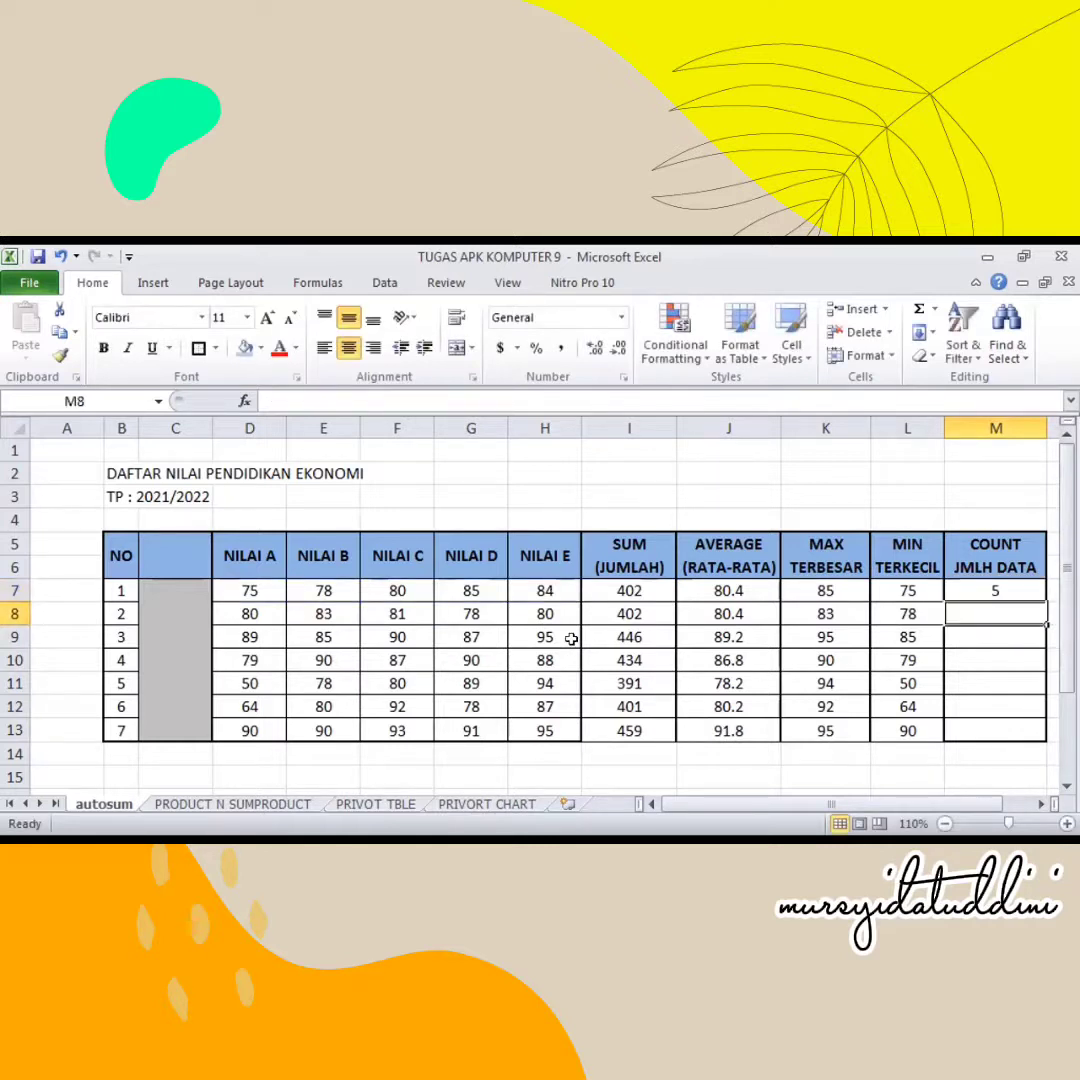
- Fill the COUNT formula from M7 down through M13 for the remaining rows
left_click(968, 593)
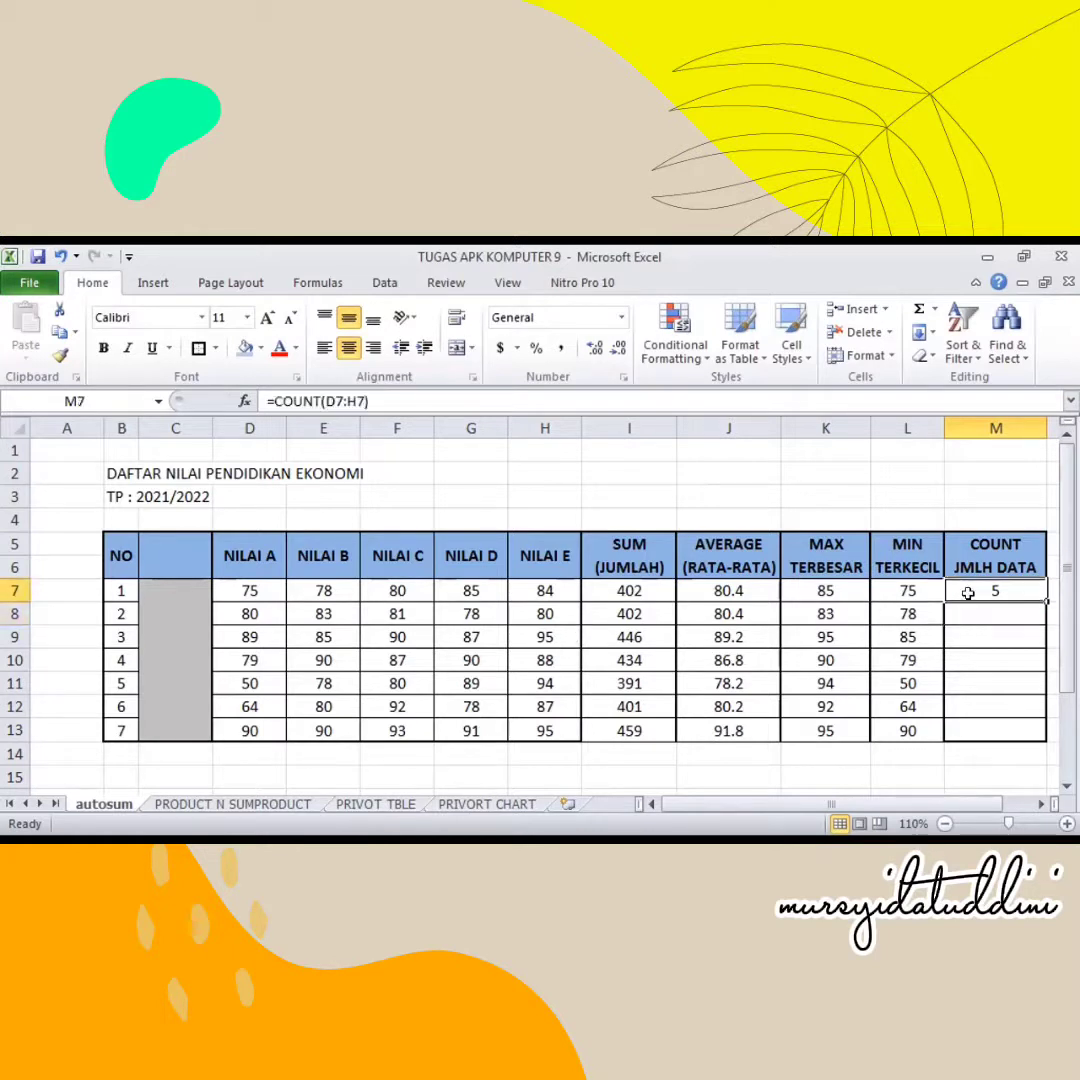
left_click_drag(1042, 597, 1036, 676)
left_click_drag(1037, 727, 1035, 727)
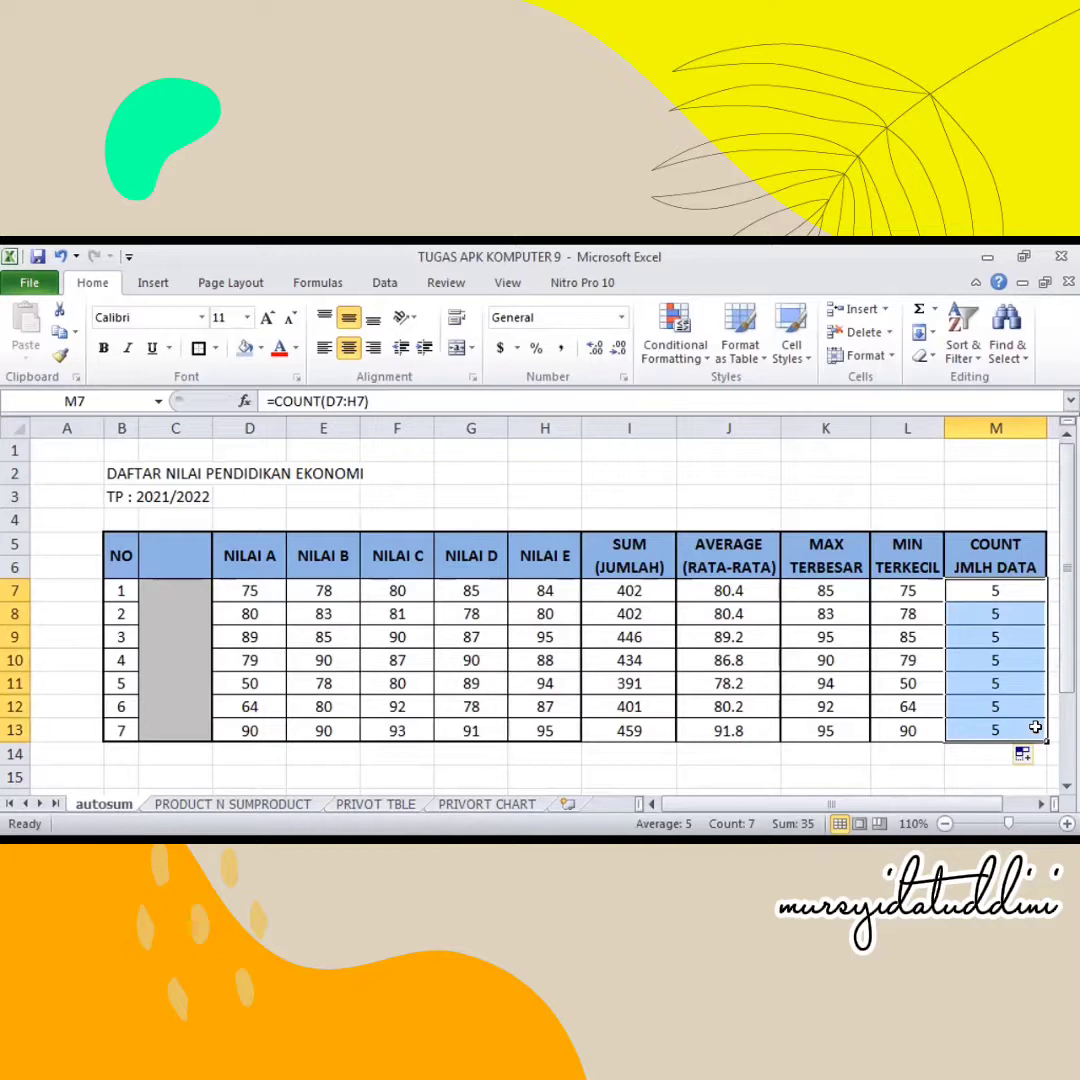
left_click(826, 754)
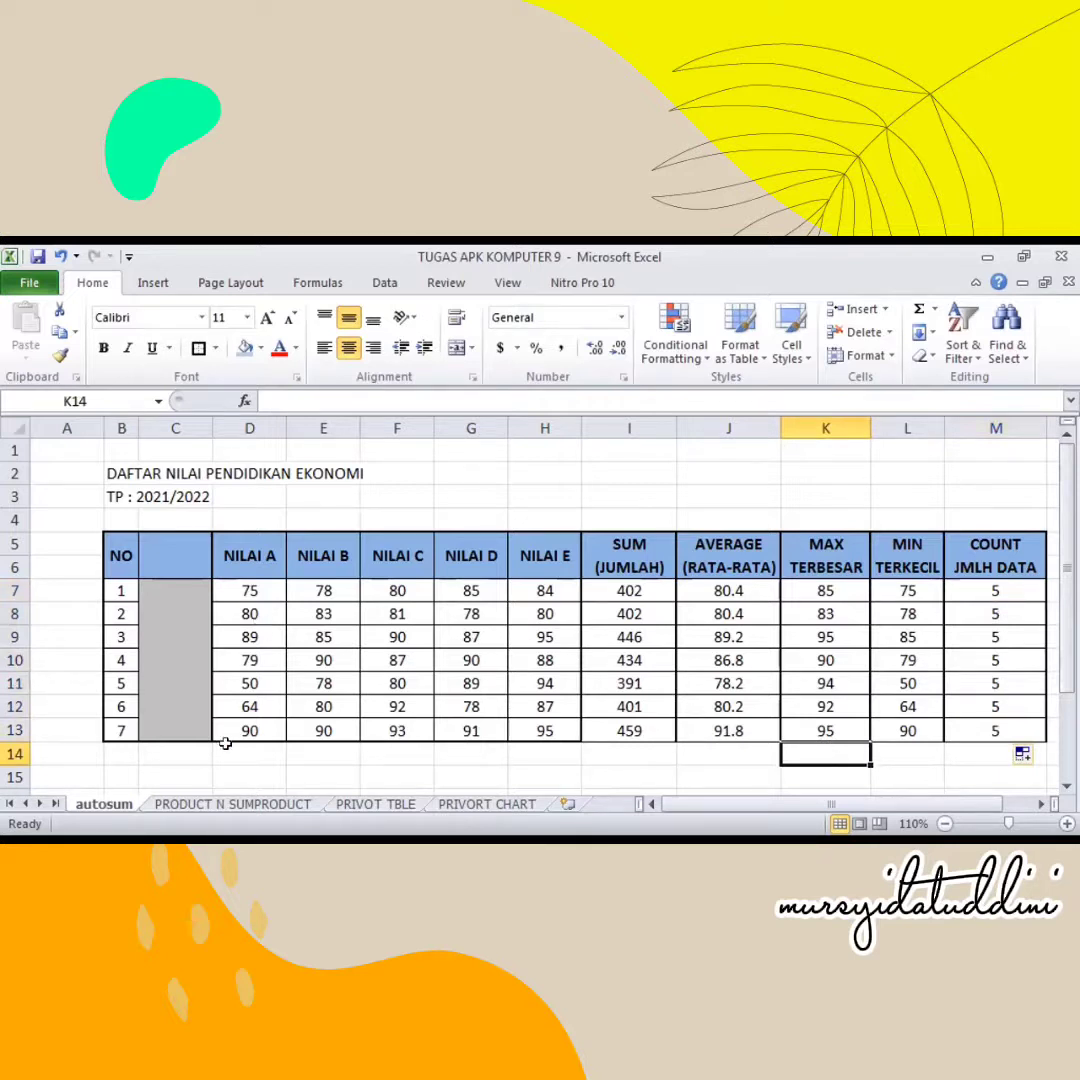
- On the PRODUCT N SUMPRODUCT sheet, enter =PRODUCT(A3:C3) in cell D3 and fill it down through D6
left_click(196, 806)
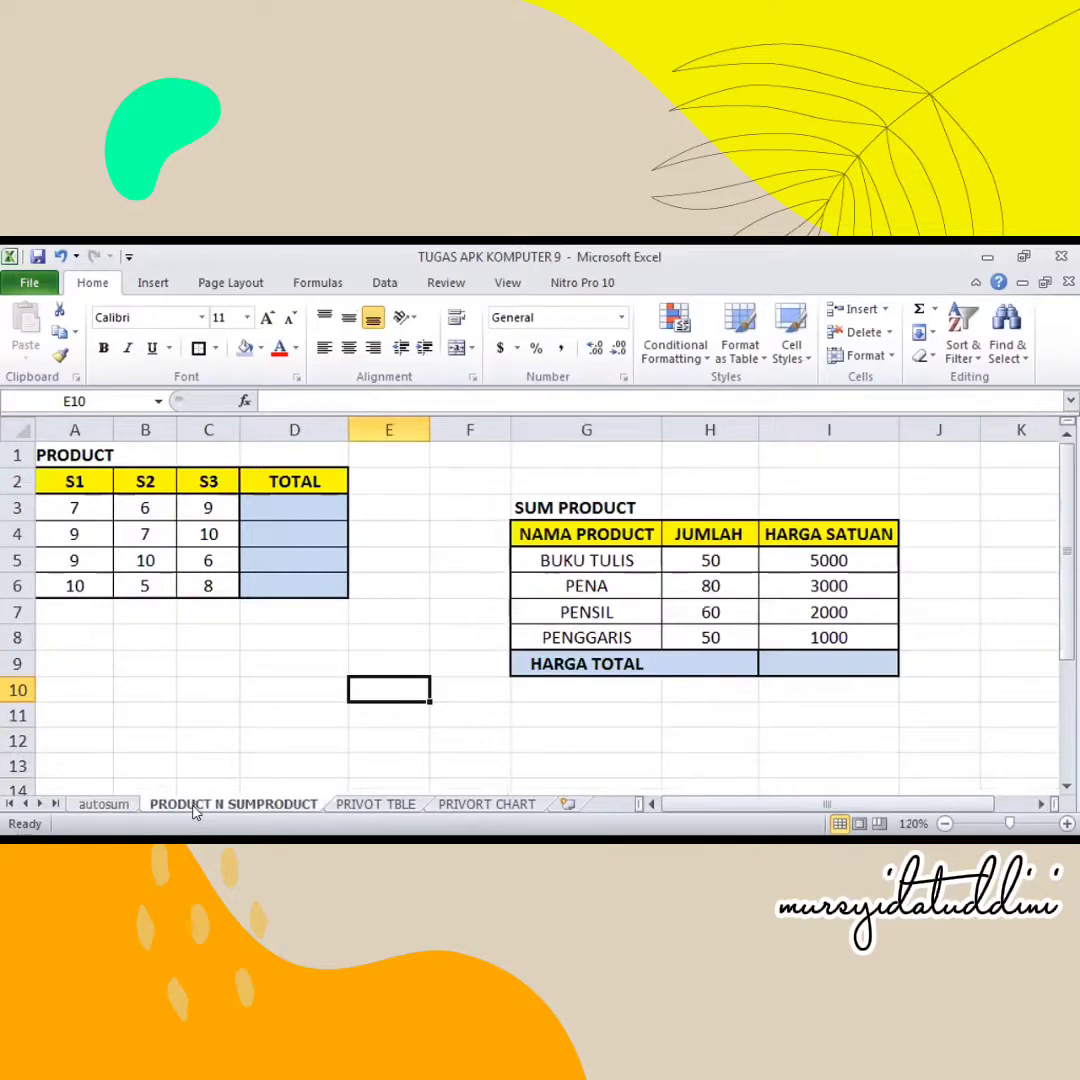
left_click(281, 508)
type("=")
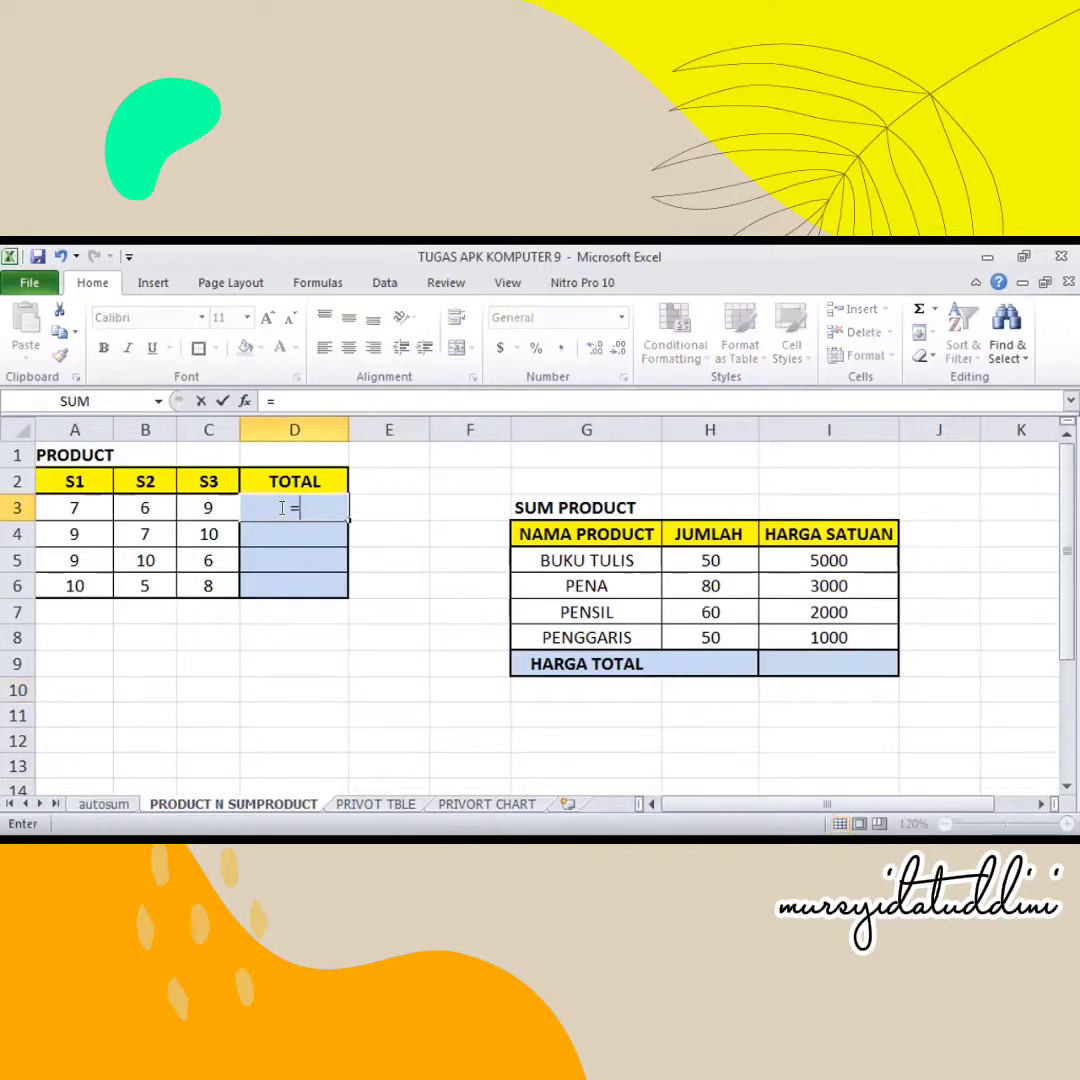
type("pro")
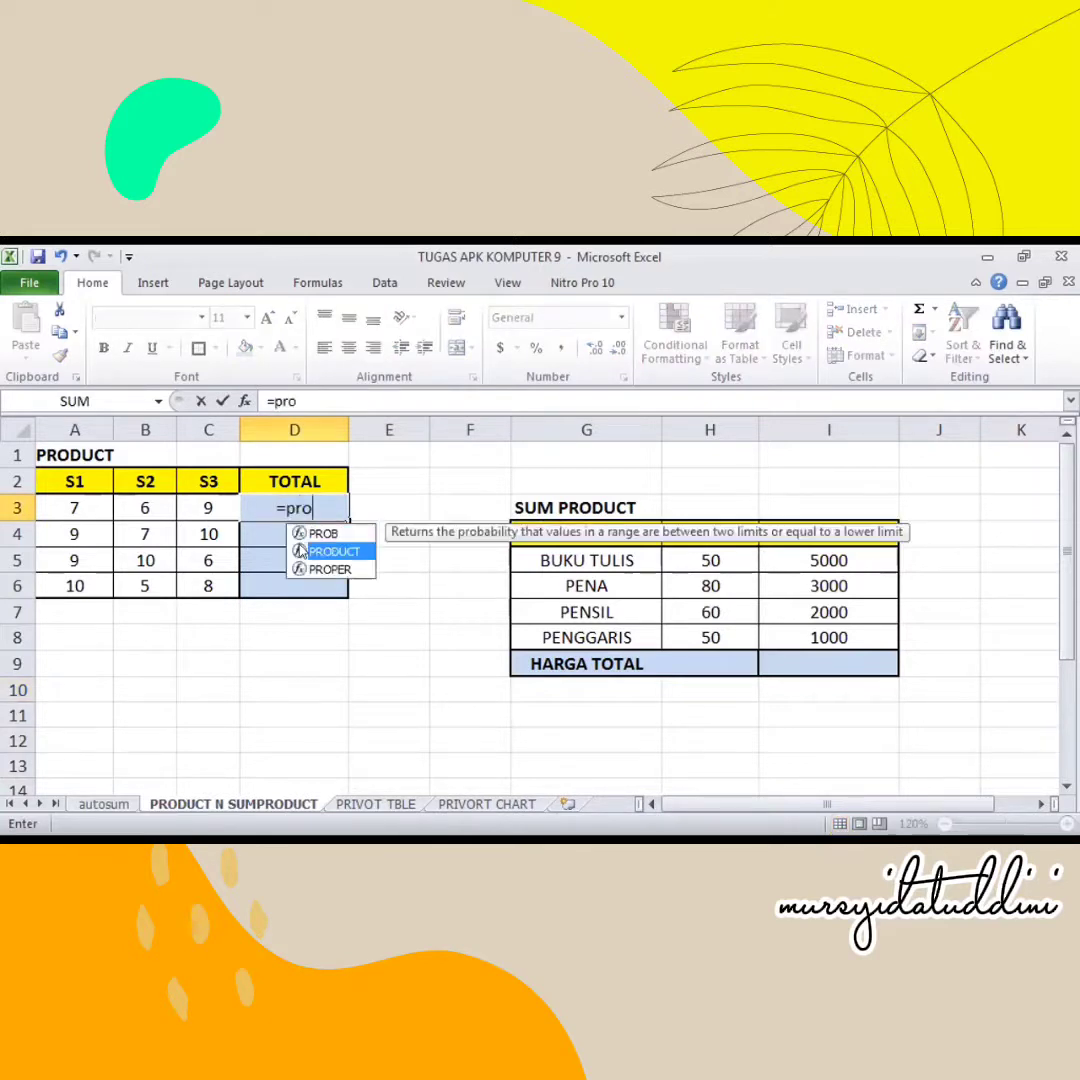
double_click(300, 550)
left_click_drag(74, 508, 197, 518)
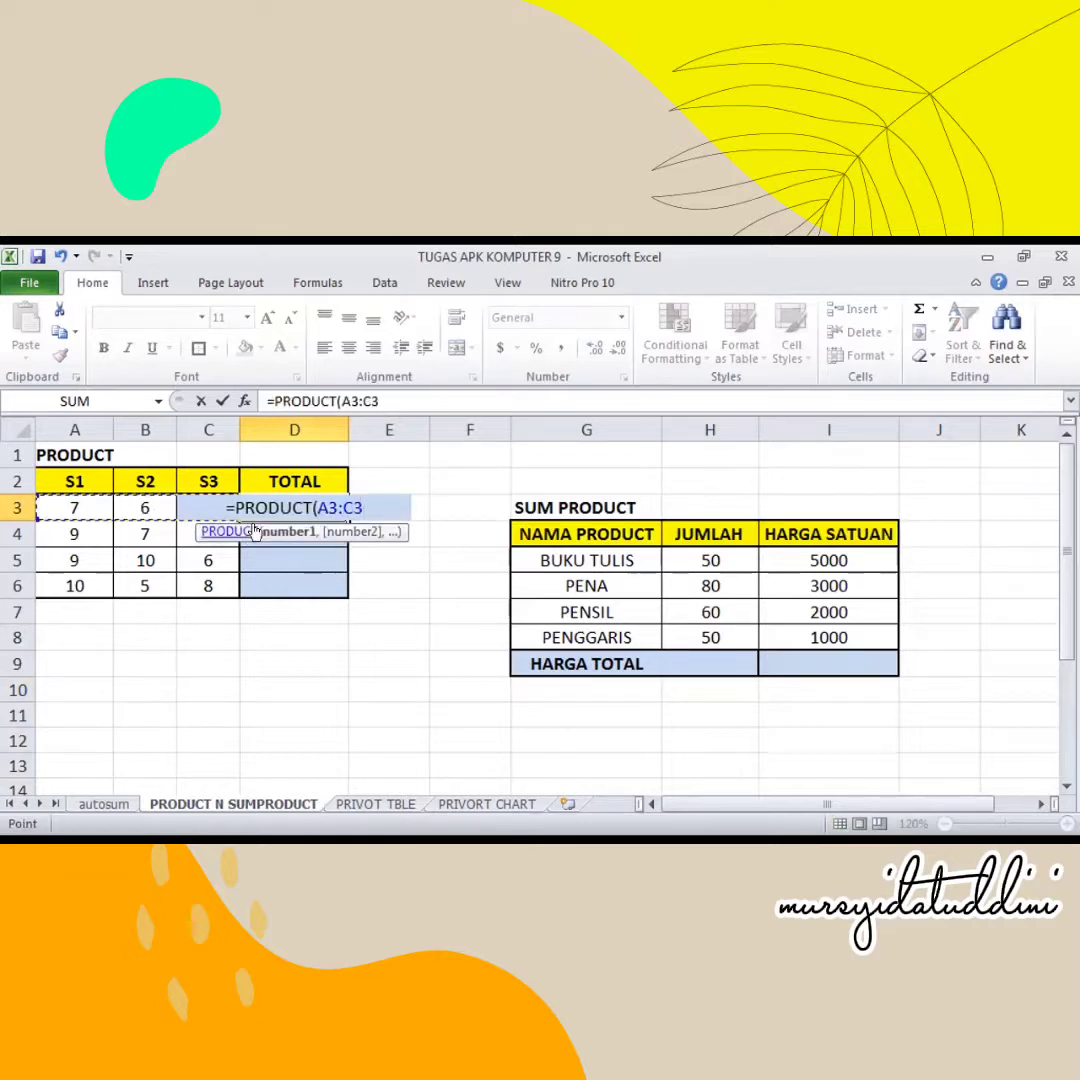
type(")")
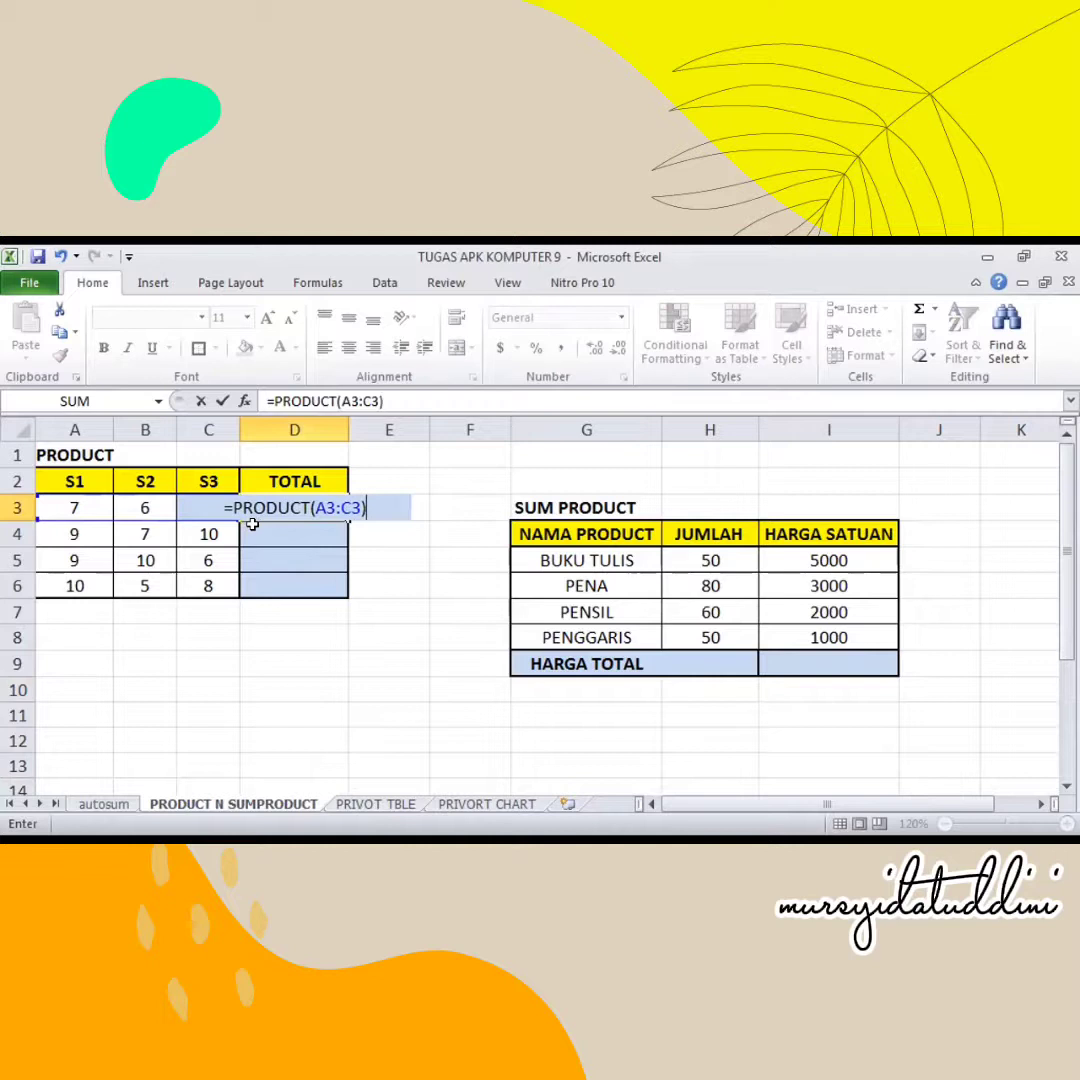
key("Return")
left_click(306, 510)
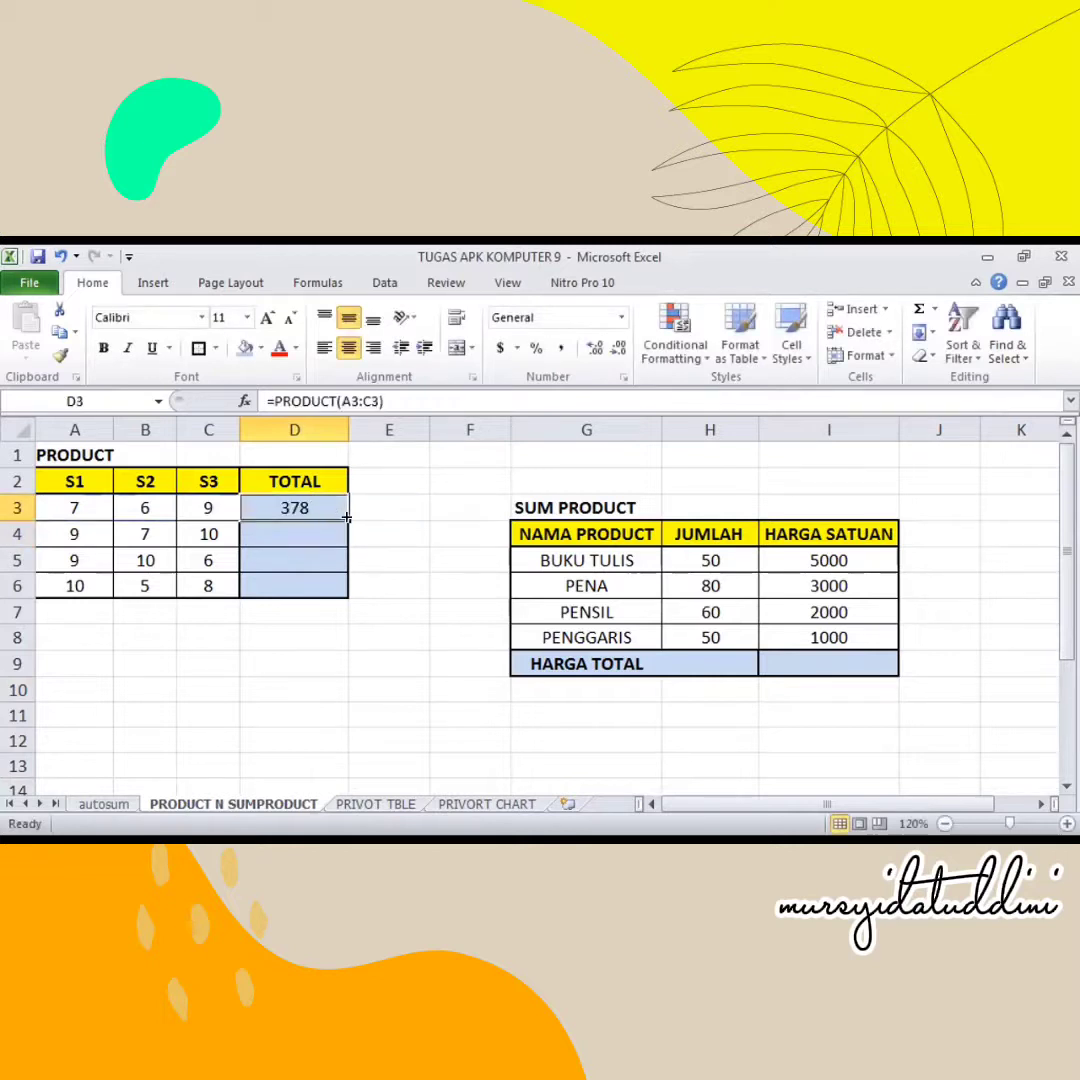
left_click_drag(345, 524, 347, 596)
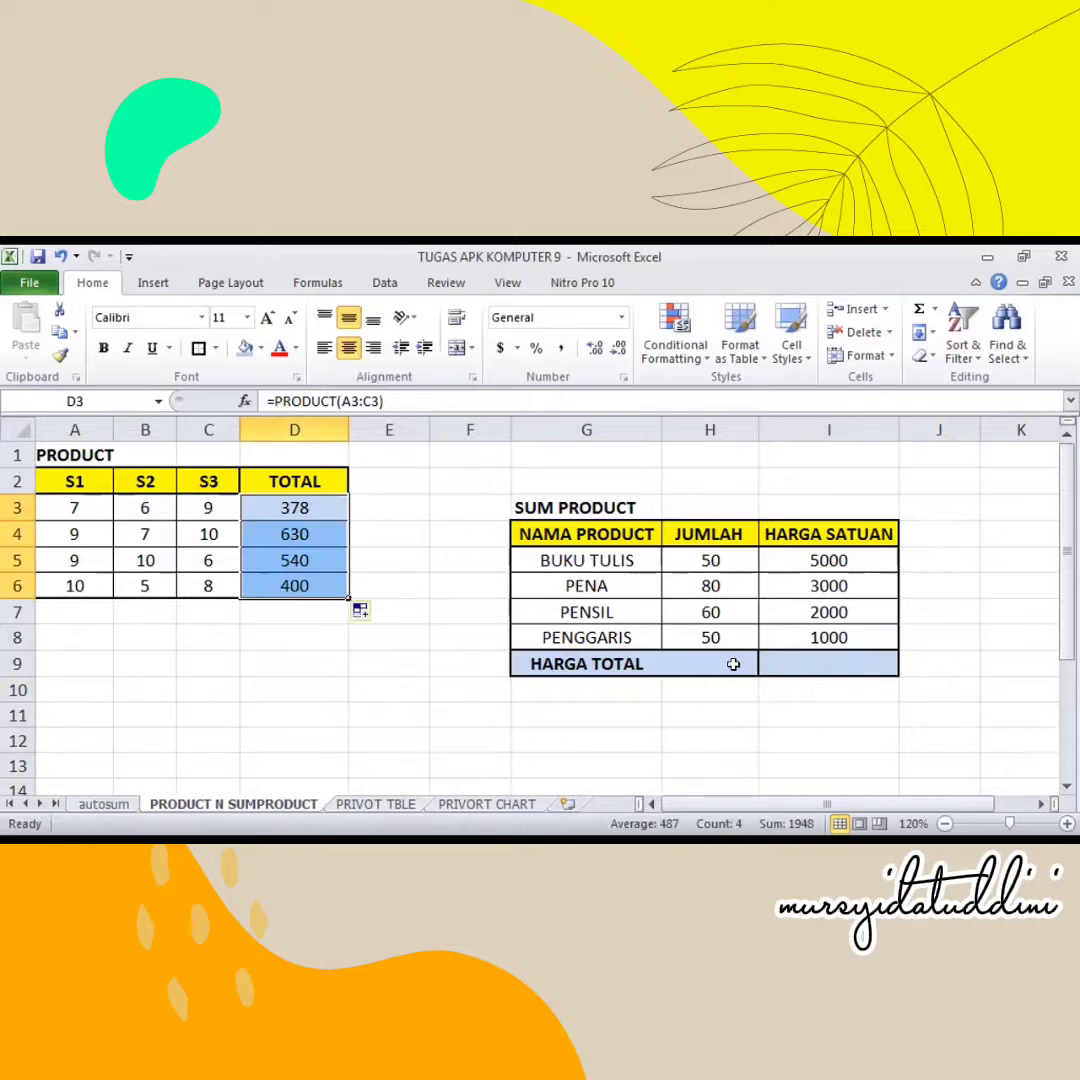
- Enter the formula =SUMPRODUCT(H5:H8,I5:I8) in cell I9 to calculate the HARGA TOTAL from quantities and unit prices
left_click(789, 663)
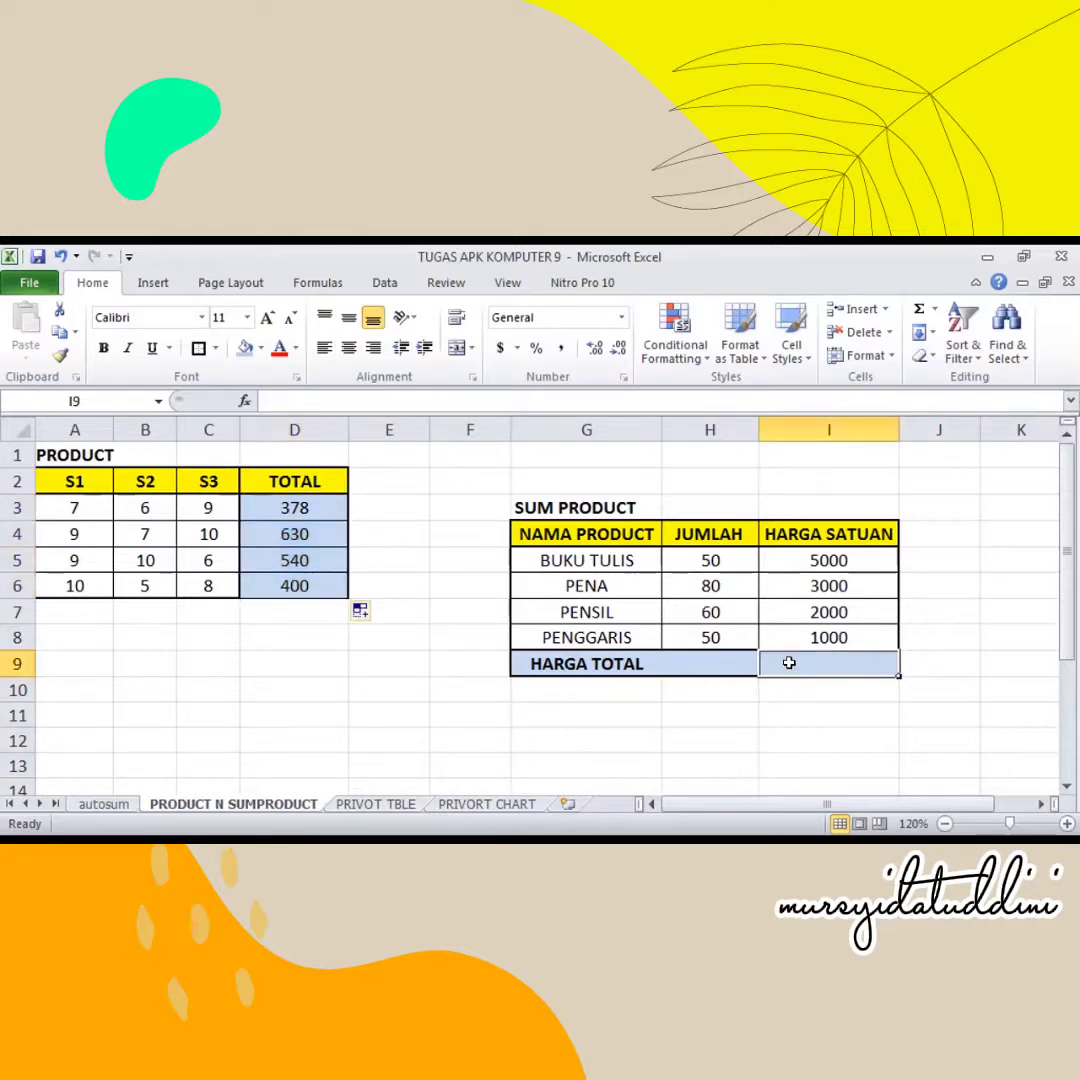
type("=")
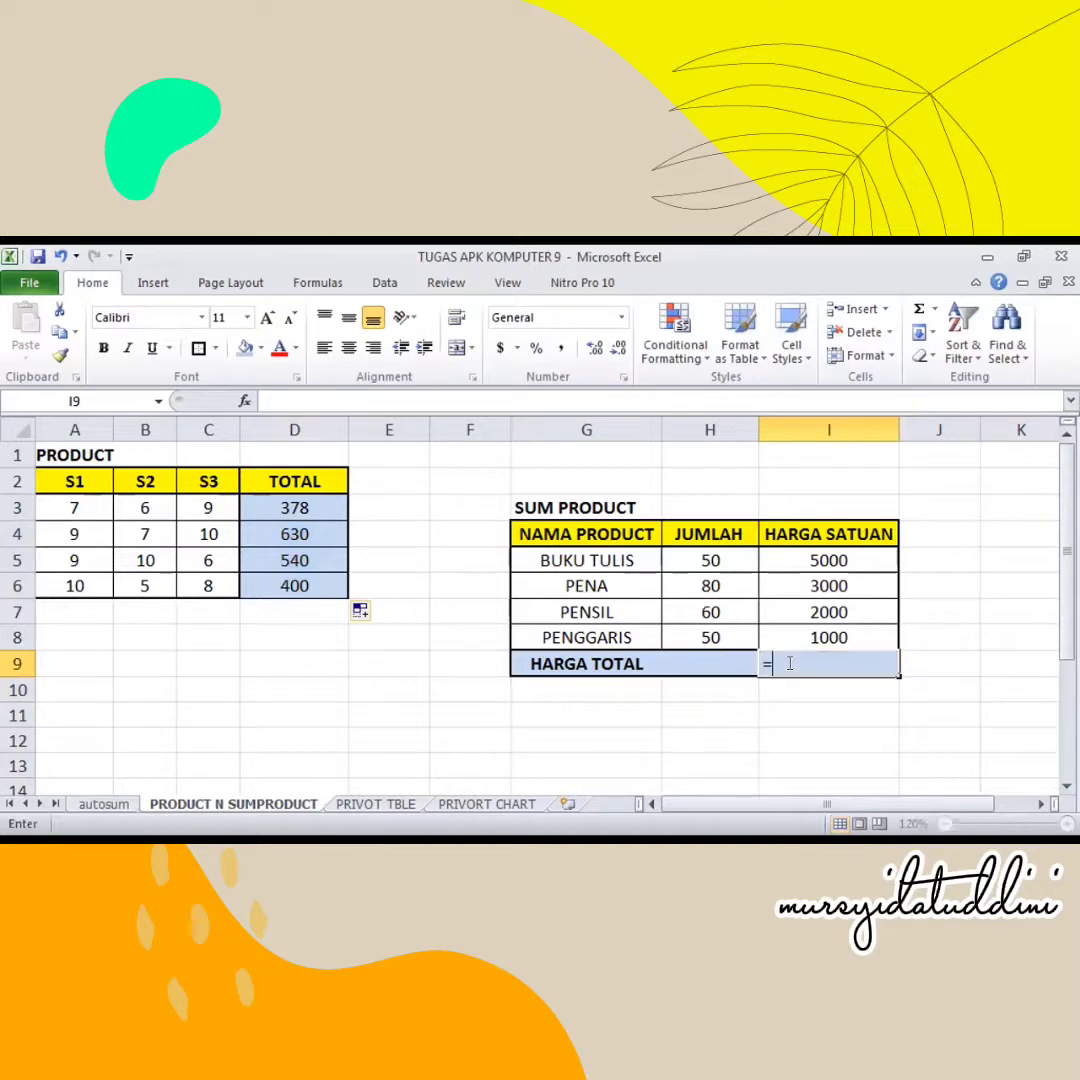
type("sum")
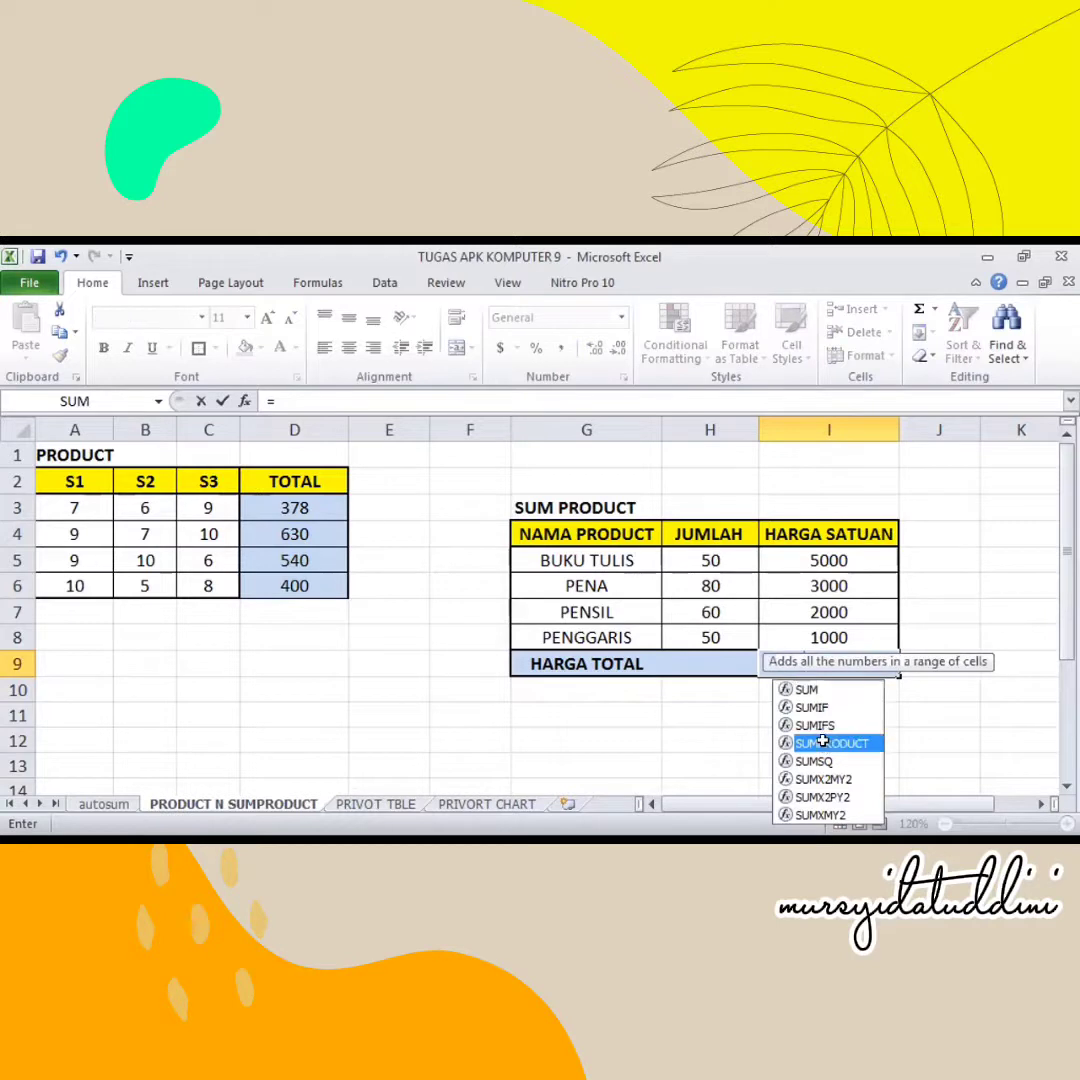
double_click(822, 742)
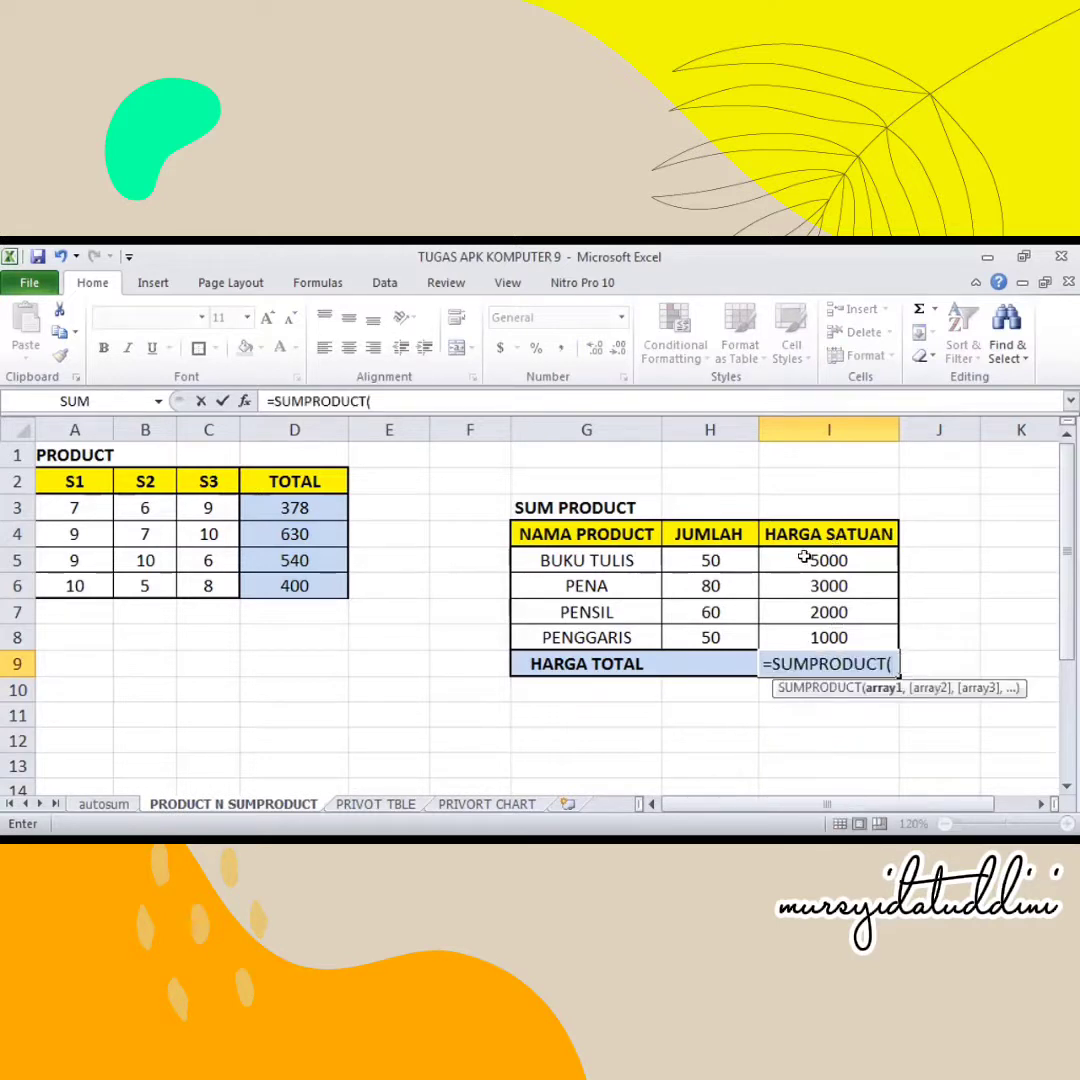
left_click(716, 564)
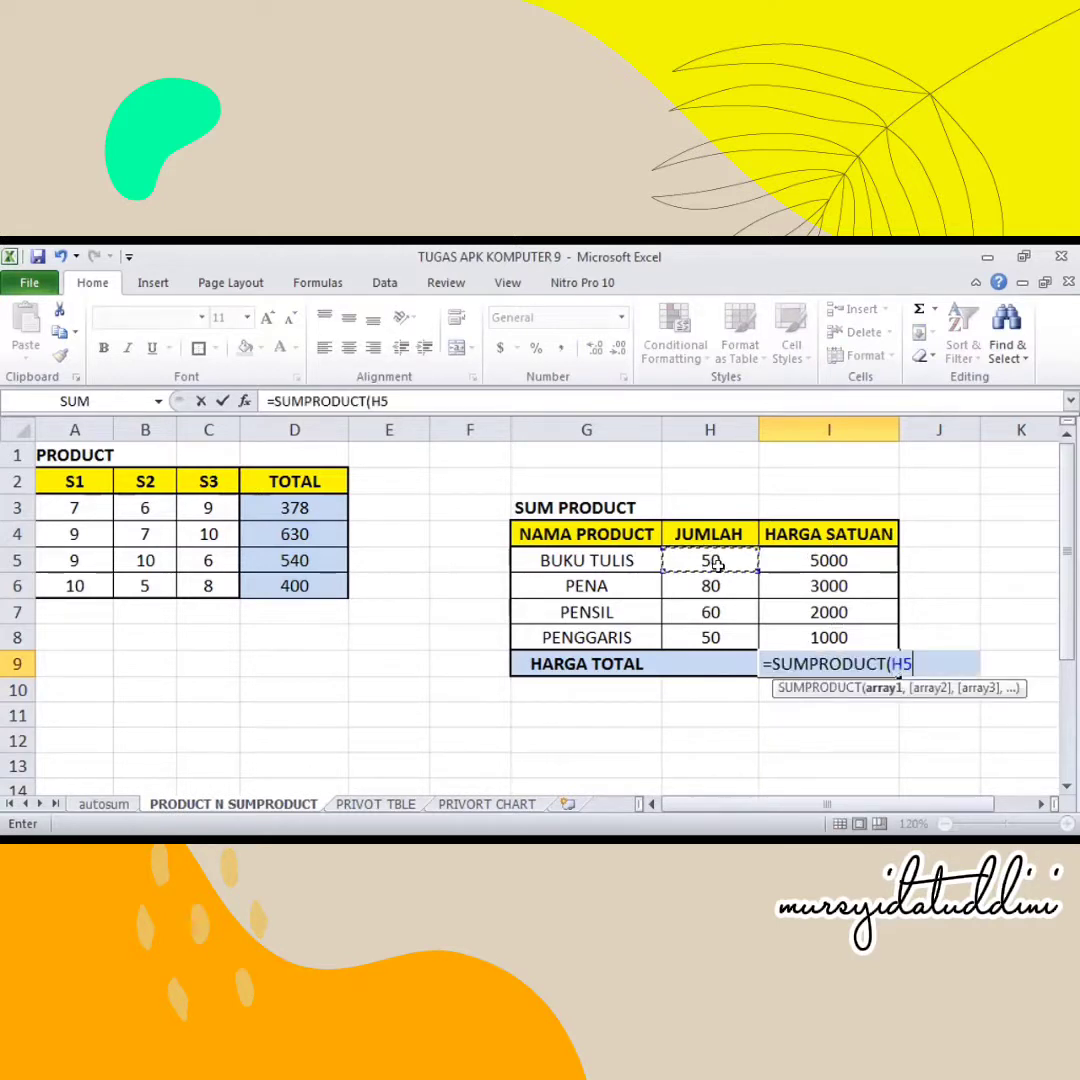
left_click(719, 630, "shift")
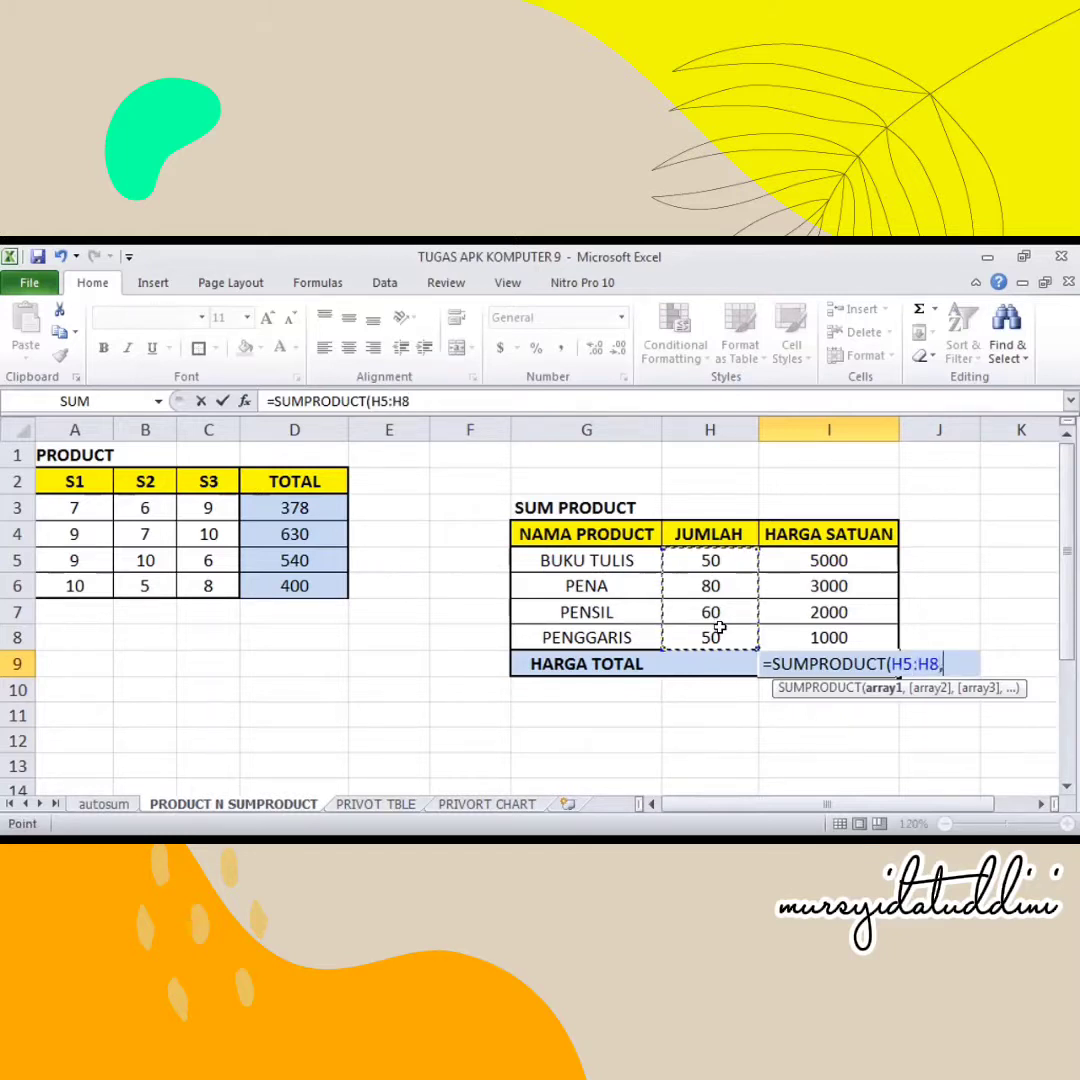
type(",")
left_click(819, 562)
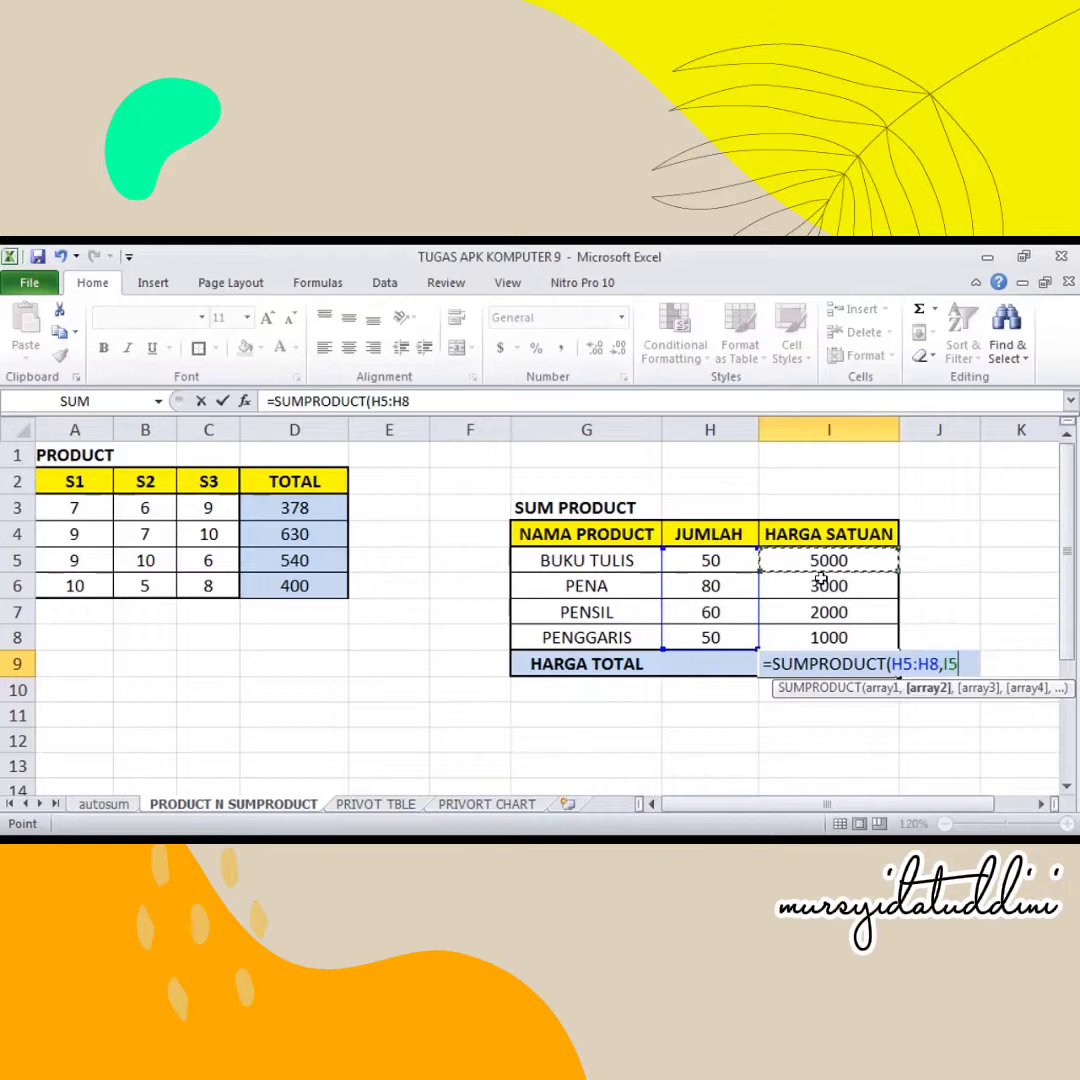
left_click(826, 630, "shift")
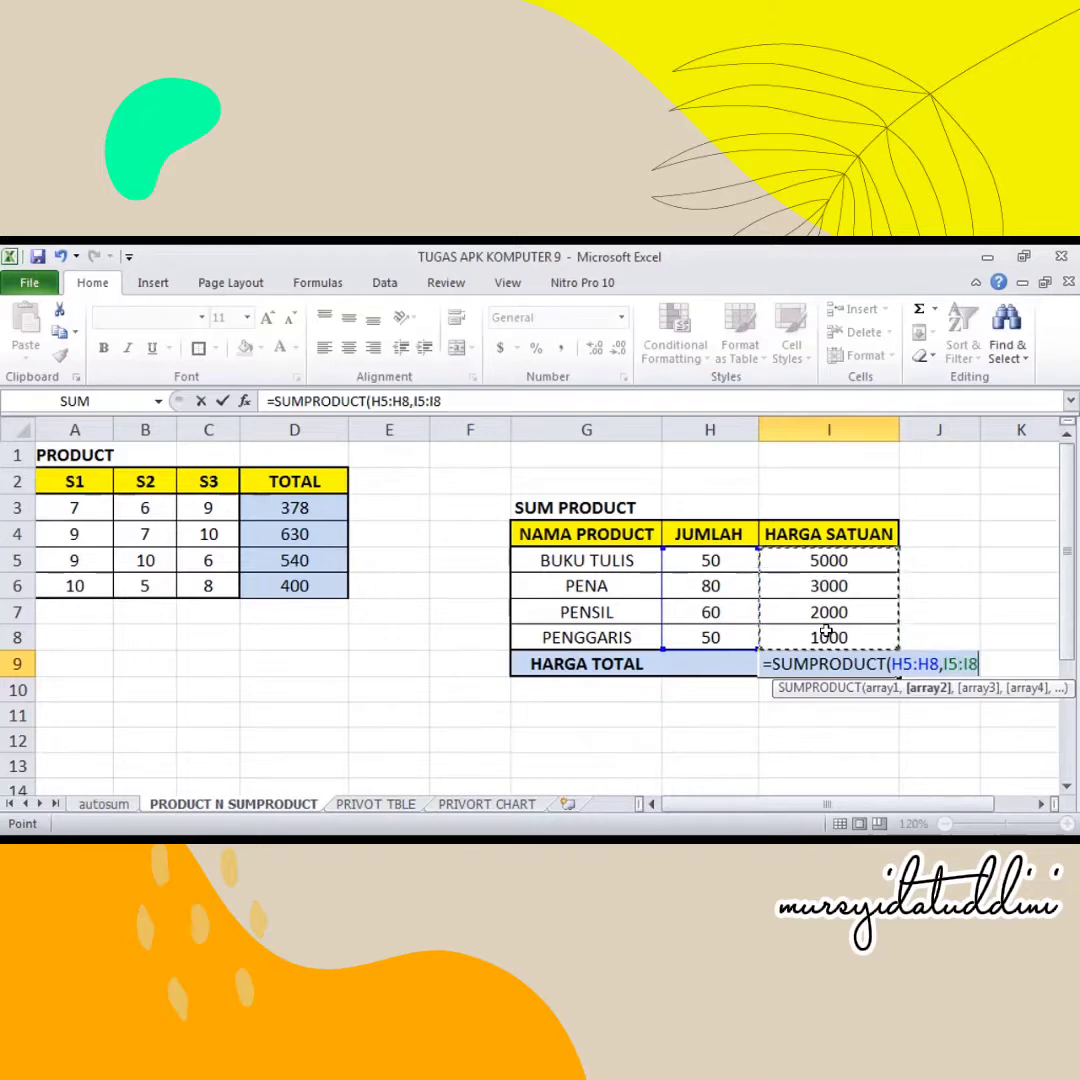
type(")")
key("Return")
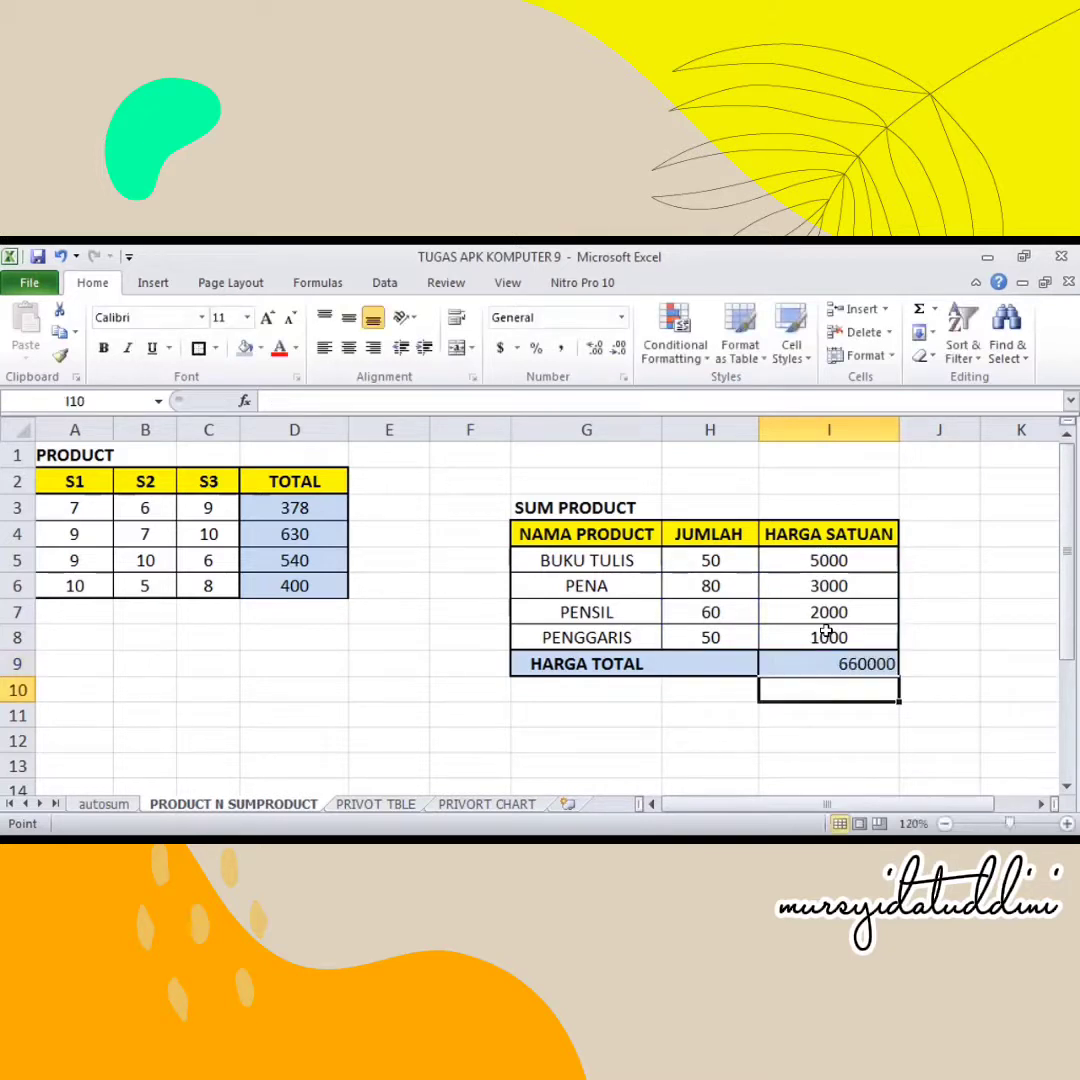
left_click(735, 716)
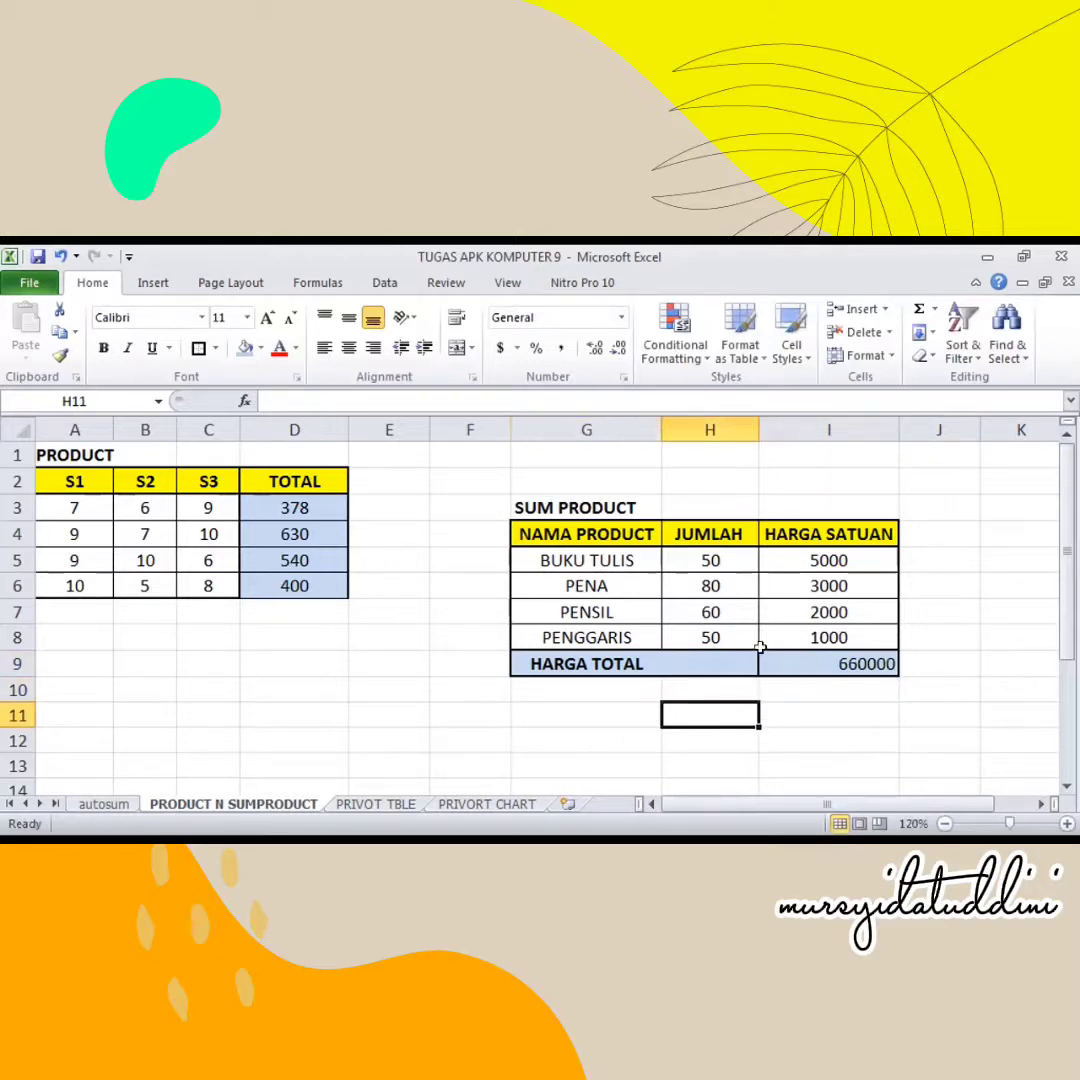
left_click(483, 634)
left_click(266, 534)
left_click(300, 637)
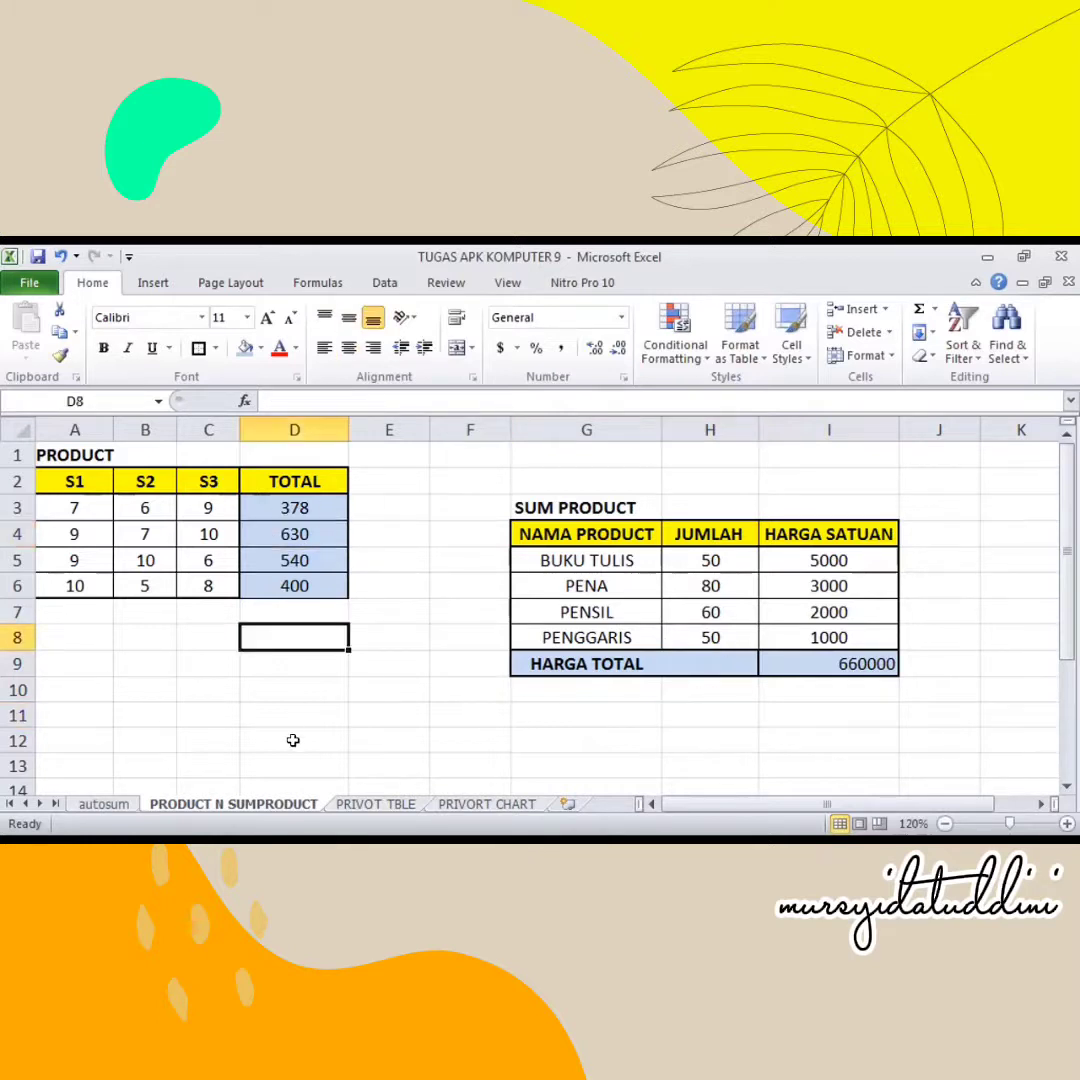
- On the PRIVOT TBLE sheet, create a PivotTable from the sales data in B4:E15, placed on the existing worksheet at H3
left_click(362, 806)
left_click(374, 558)
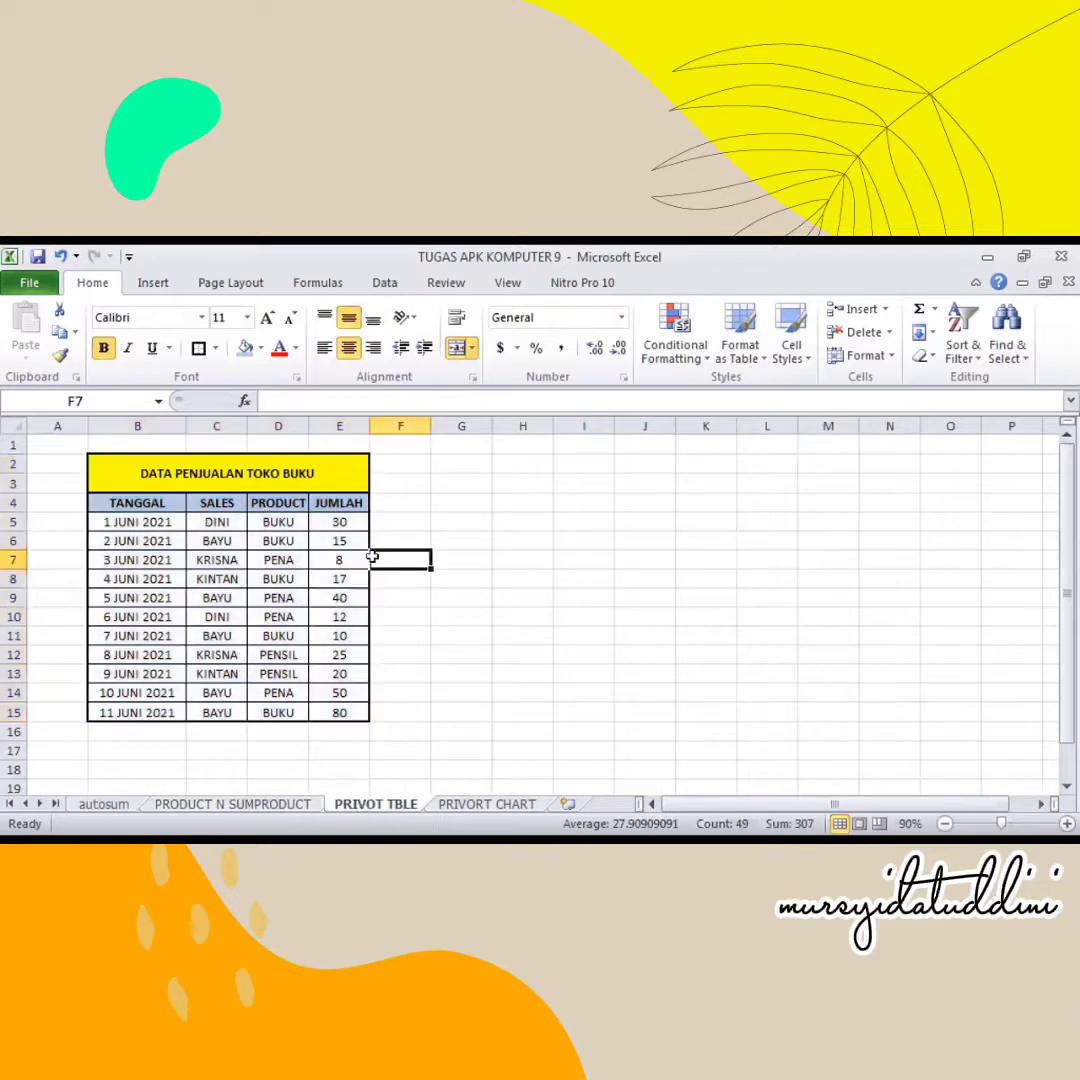
left_click(481, 521)
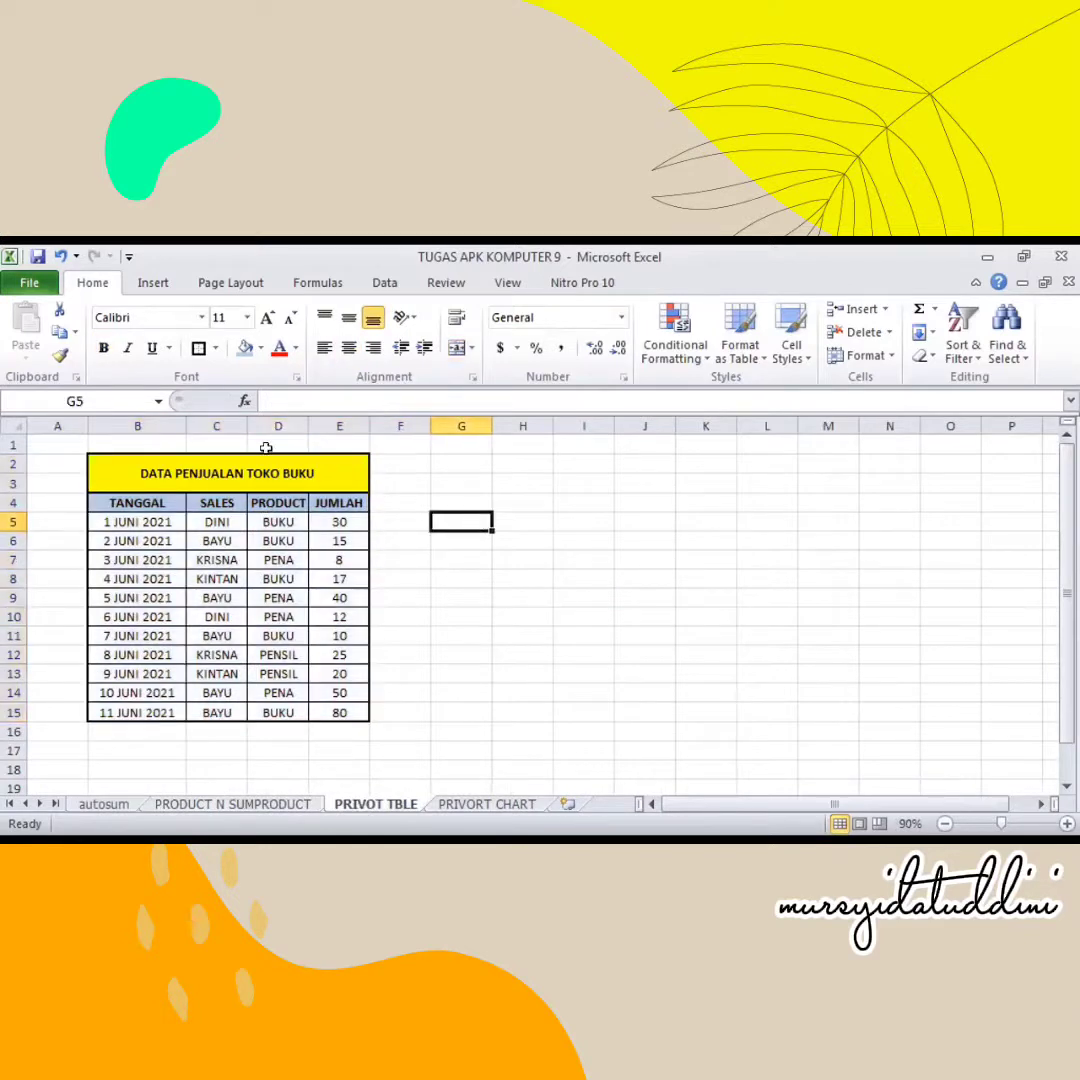
left_click_drag(125, 503, 345, 712)
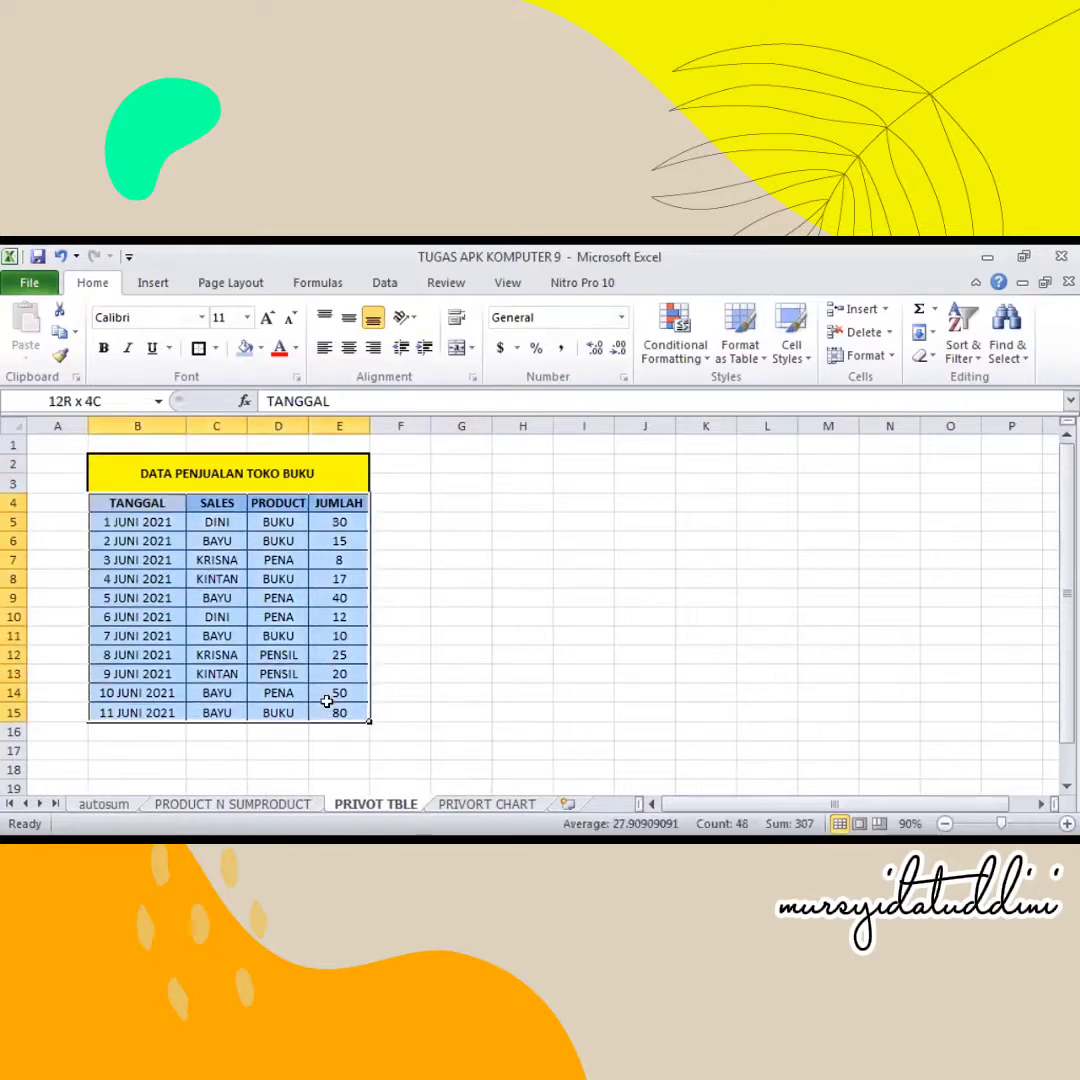
left_click(163, 287)
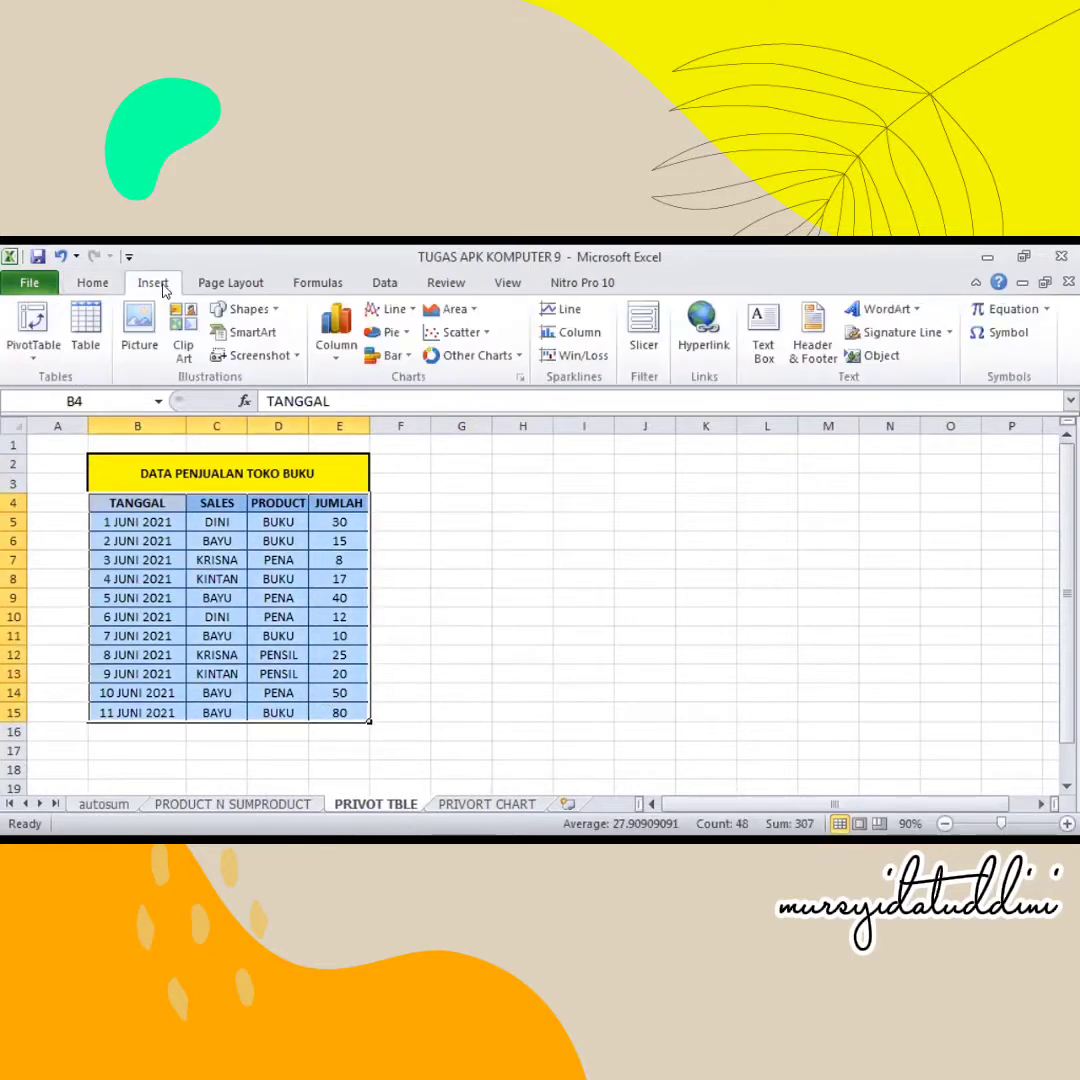
left_click(42, 346)
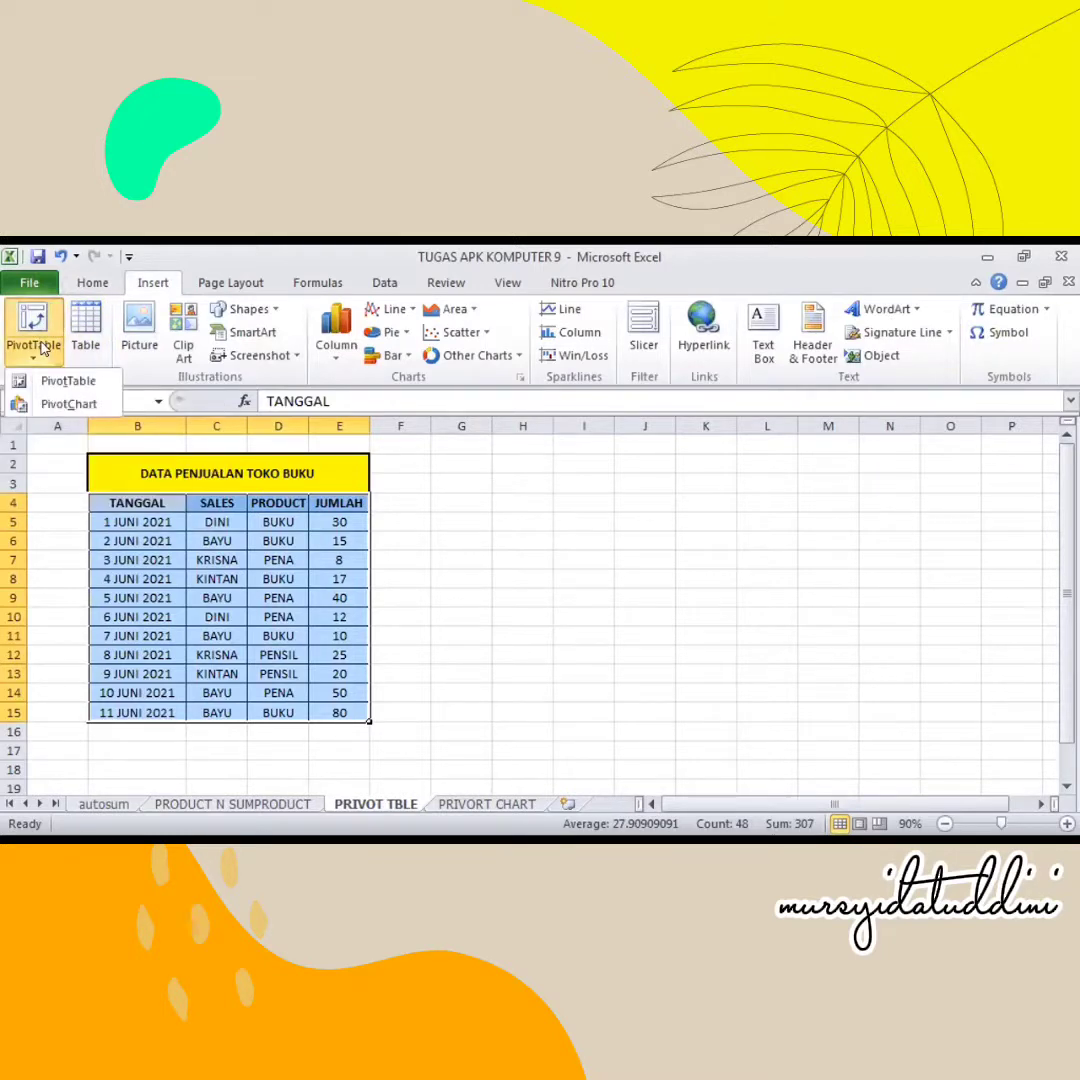
left_click(42, 347)
left_click(40, 357)
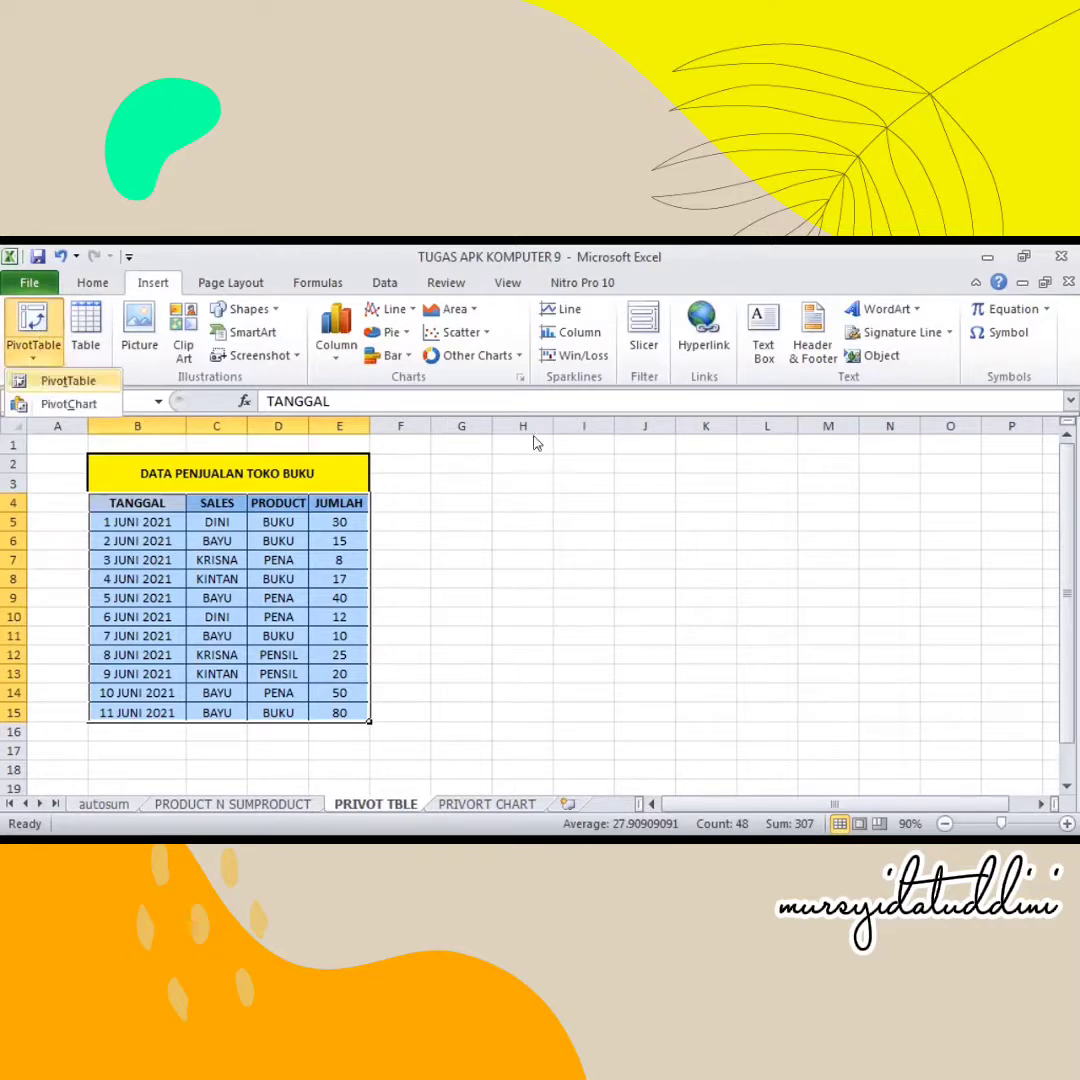
left_click(40, 381)
left_click(360, 603)
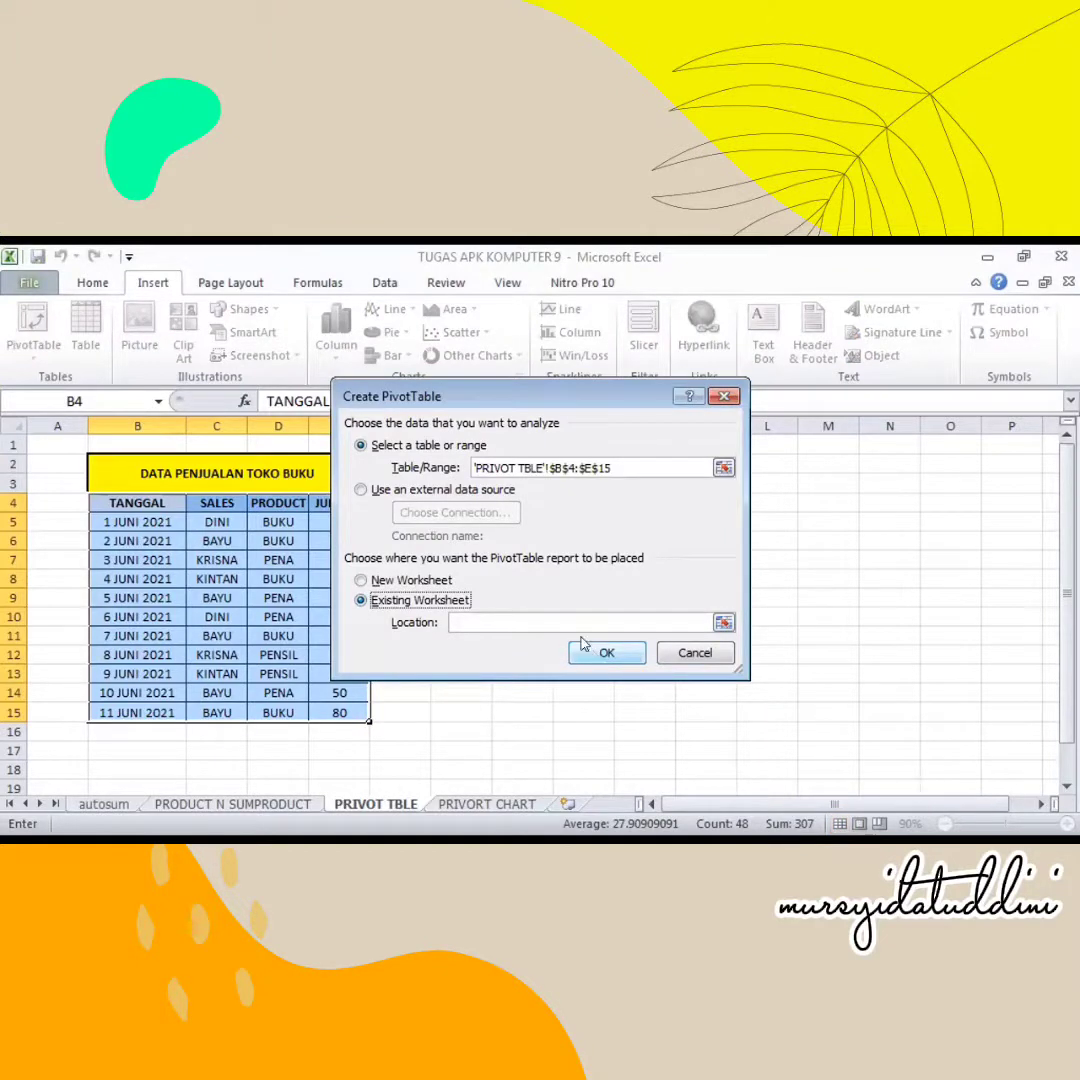
left_click_drag(600, 396, 923, 492)
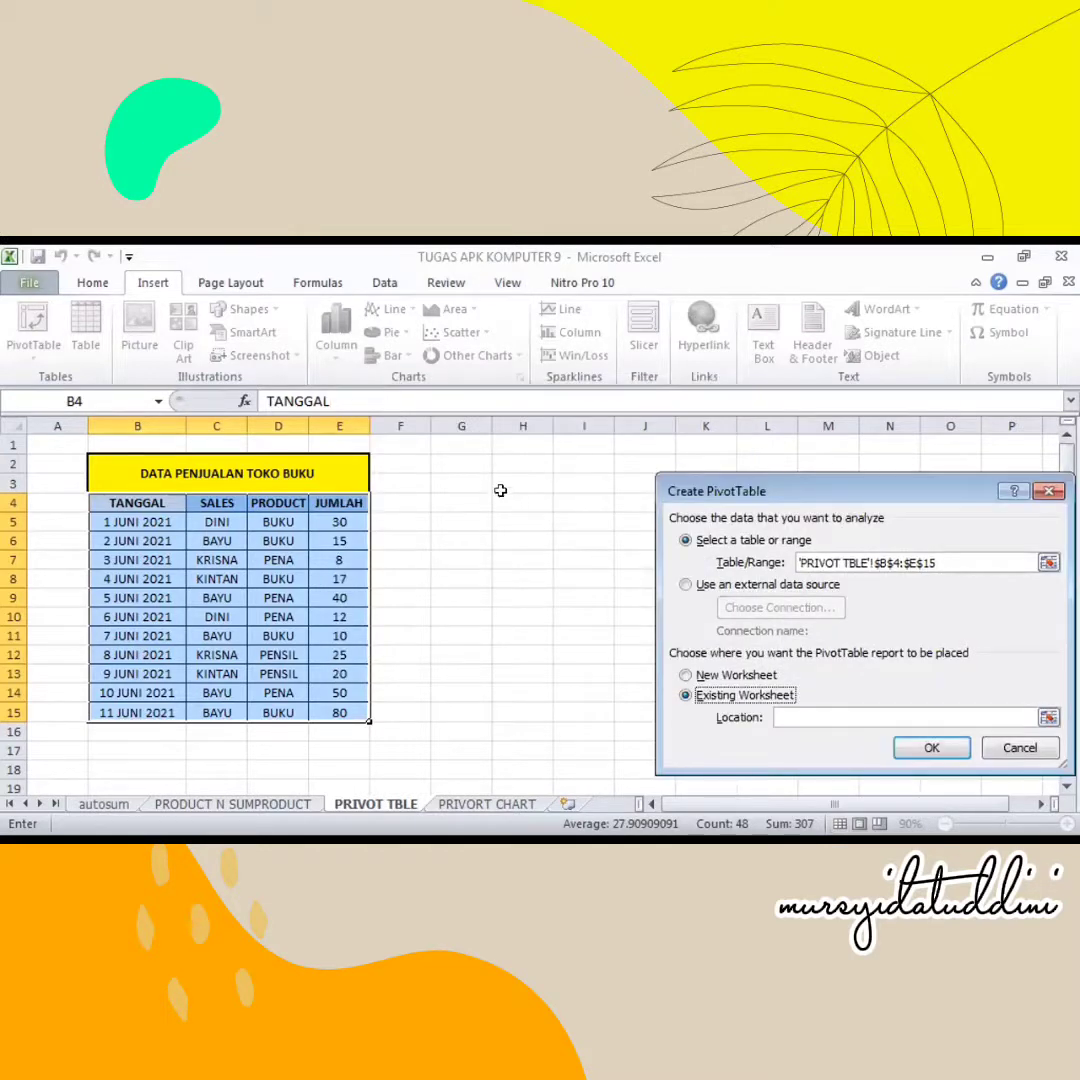
left_click(500, 487)
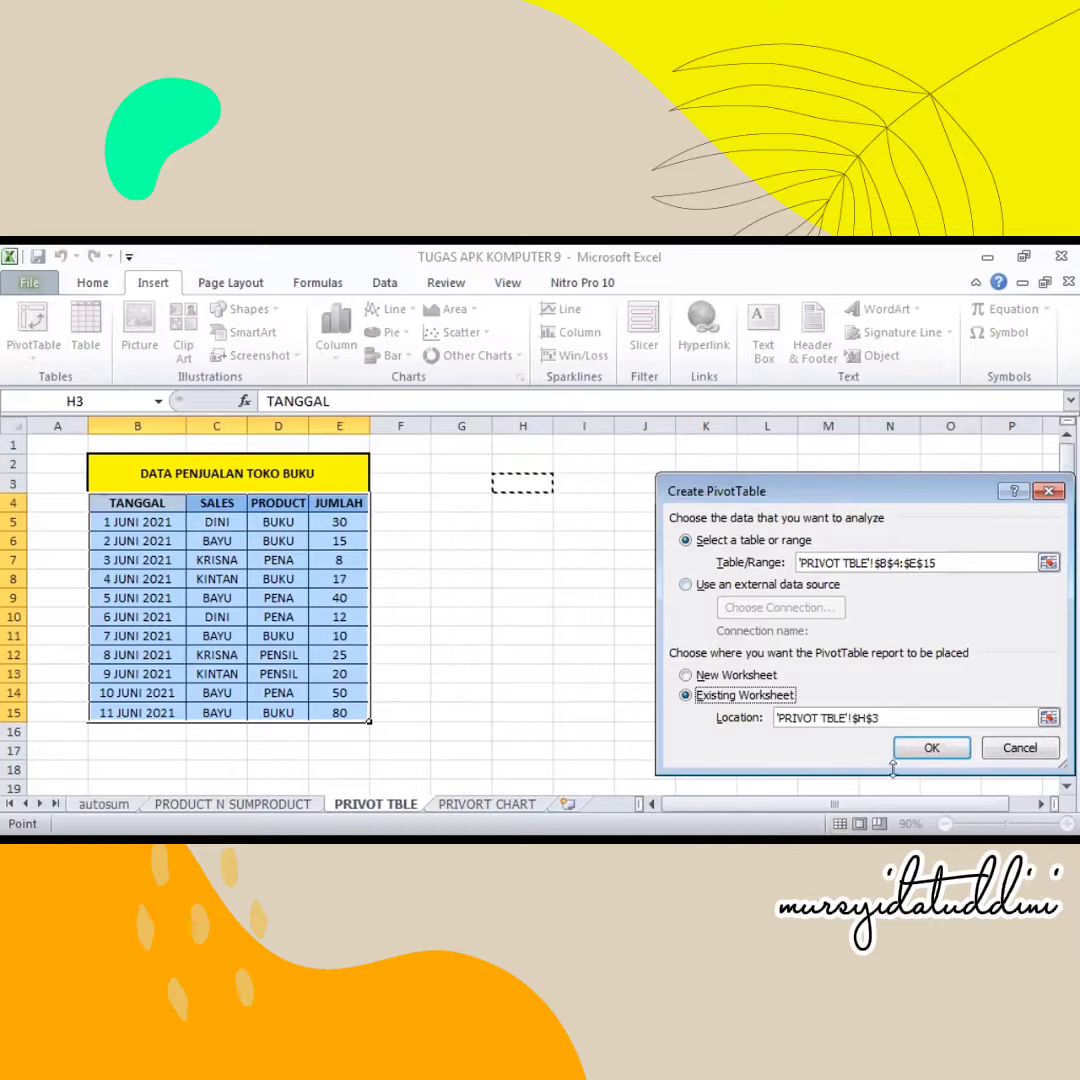
left_click(929, 748)
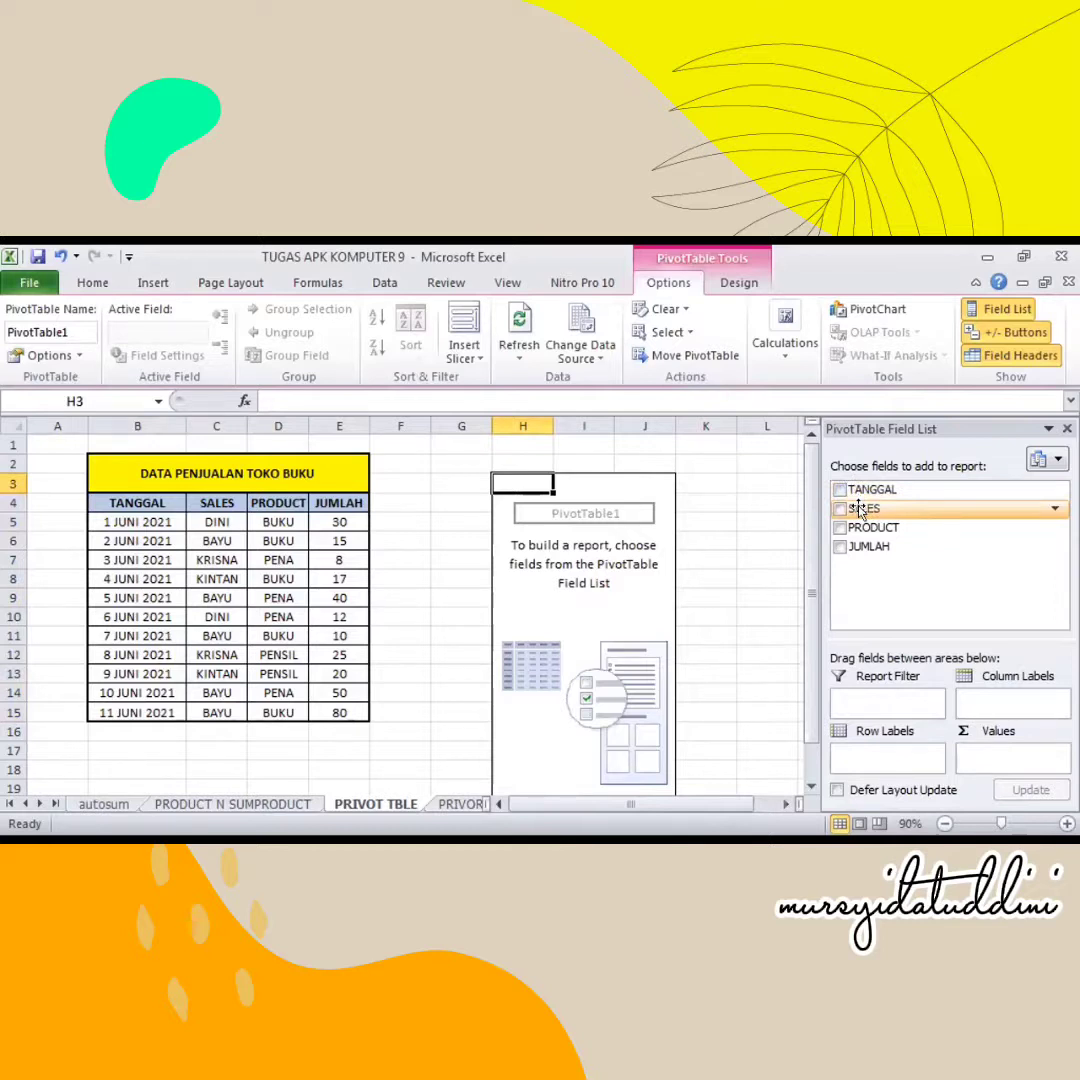
- Lay out the PivotTable with TANGGAL as report filter, SALES as columns, PRODUCT as rows and JUMLAH summed as values
left_click_drag(861, 545, 1000, 755)
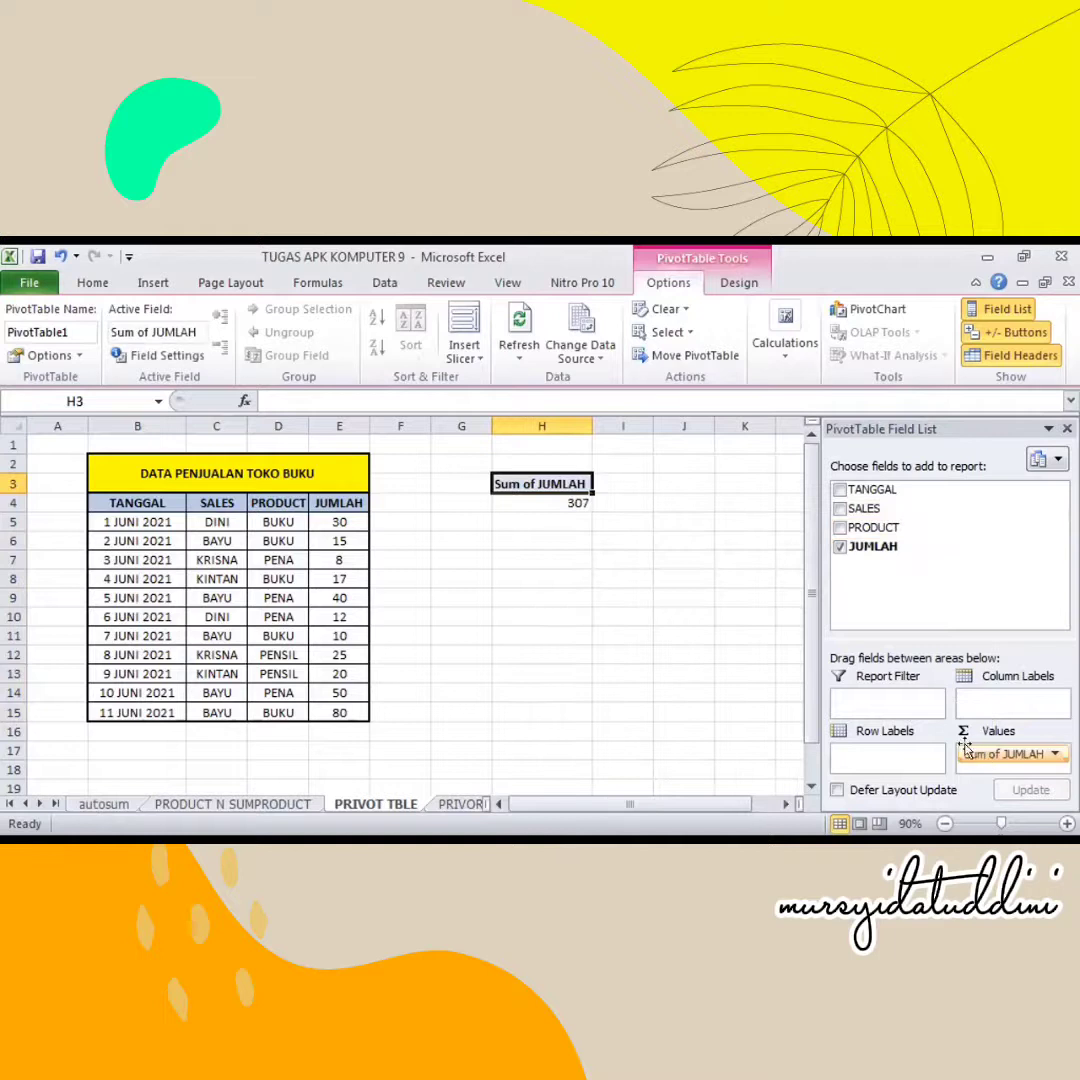
left_click_drag(852, 489, 880, 698)
left_click_drag(862, 508, 887, 754)
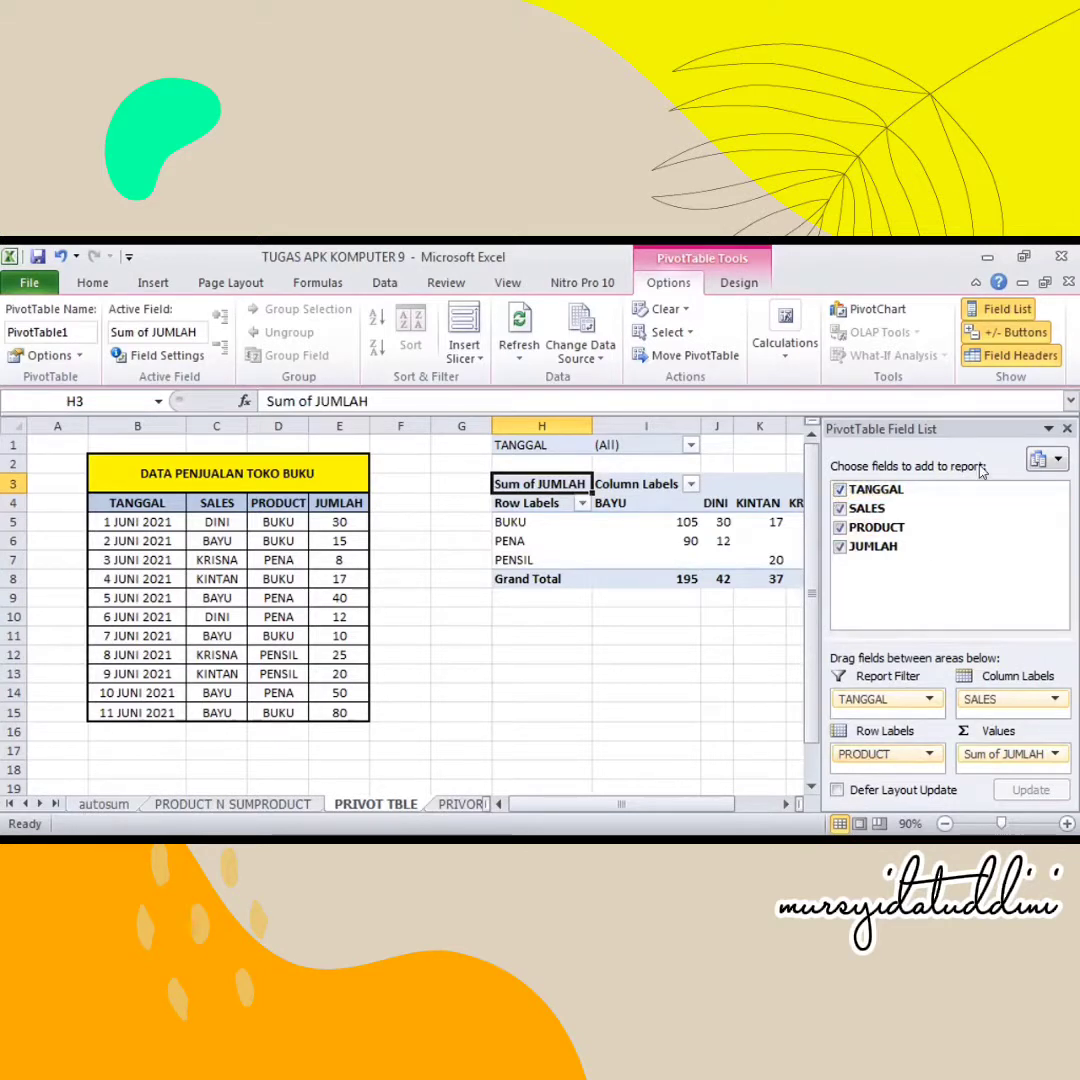
- Apply the dark blue style from the Dark group of PivotTable styles to the PivotTable
left_click(787, 805)
left_click(787, 805)
left_click(787, 805)
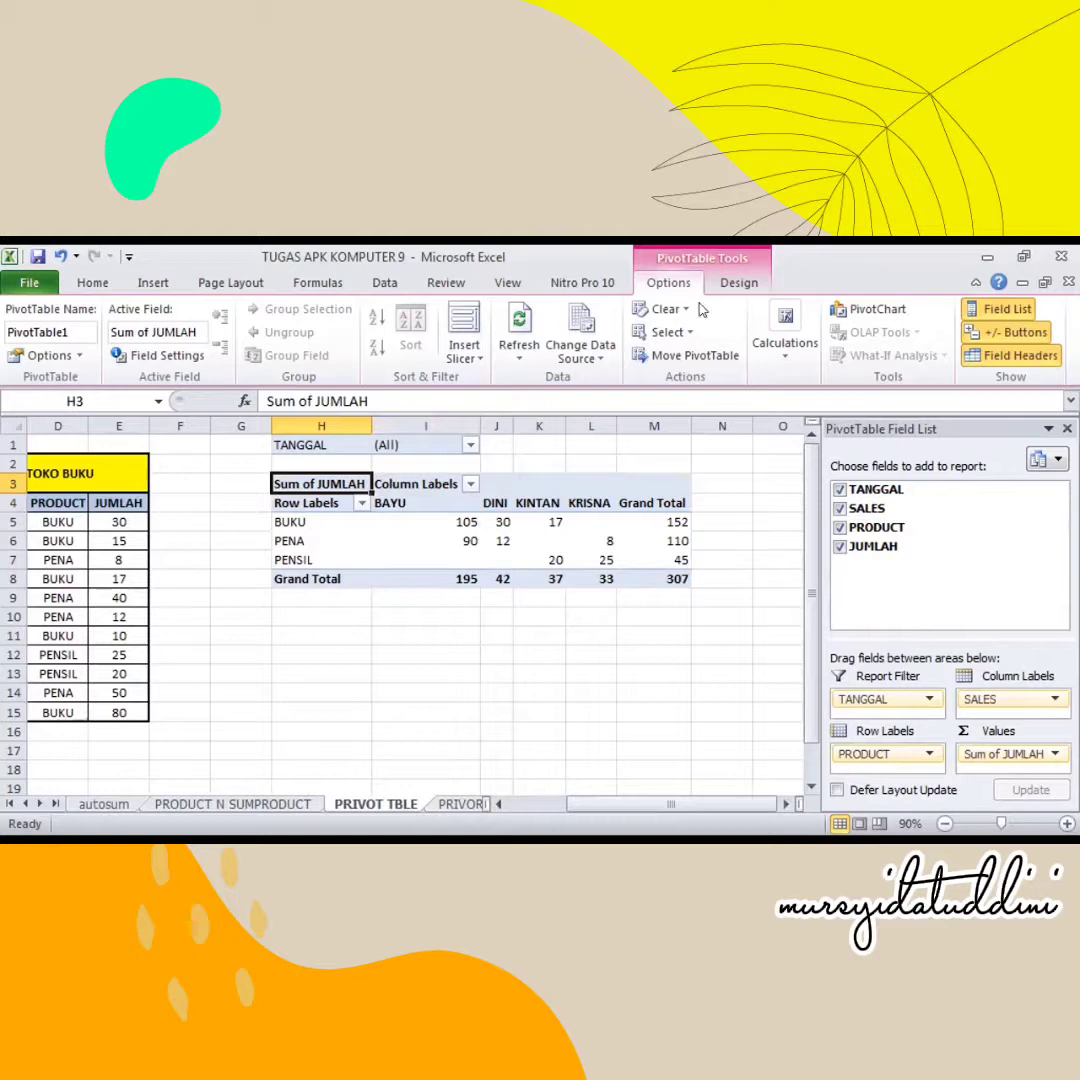
scroll(703, 310, "down", 1)
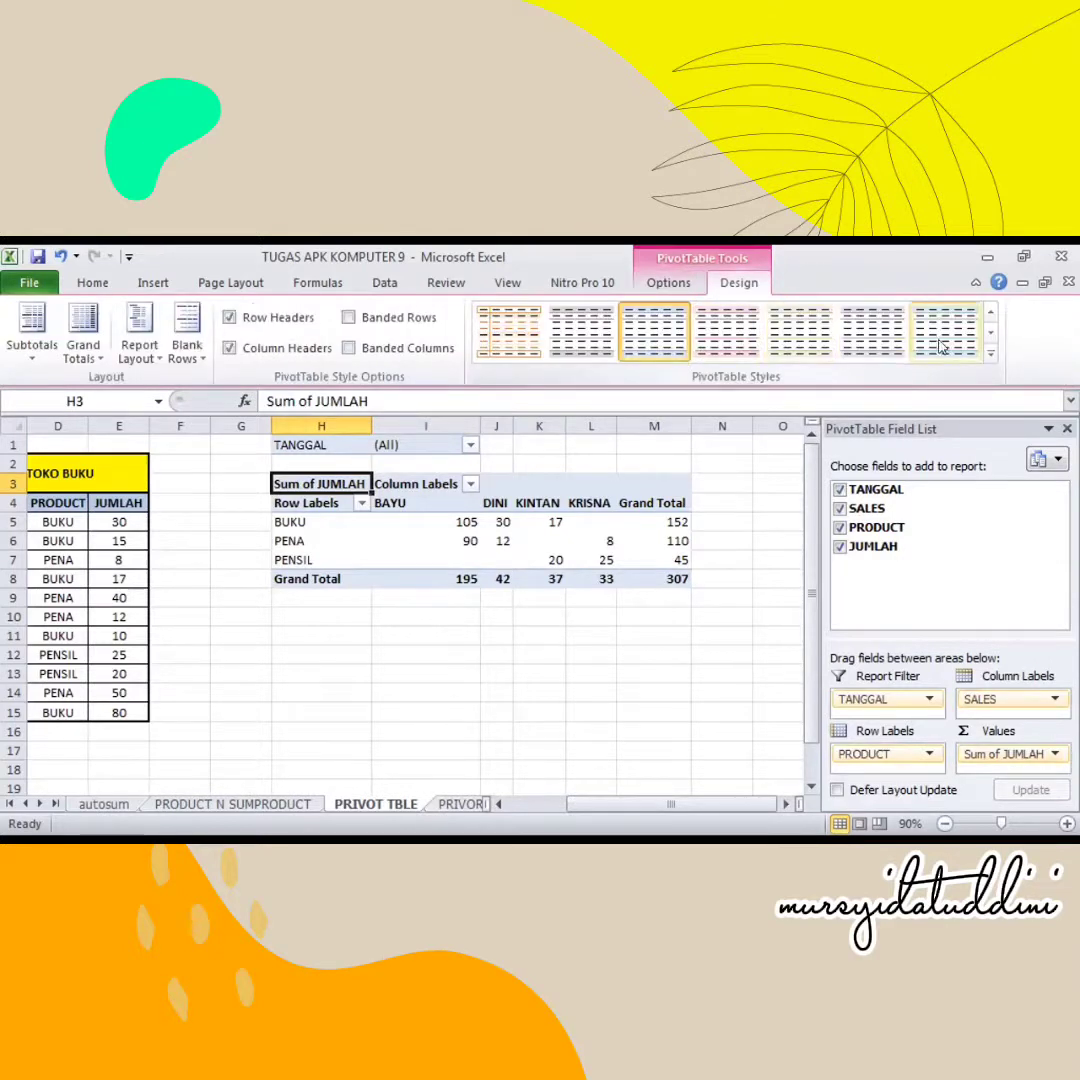
left_click(989, 354)
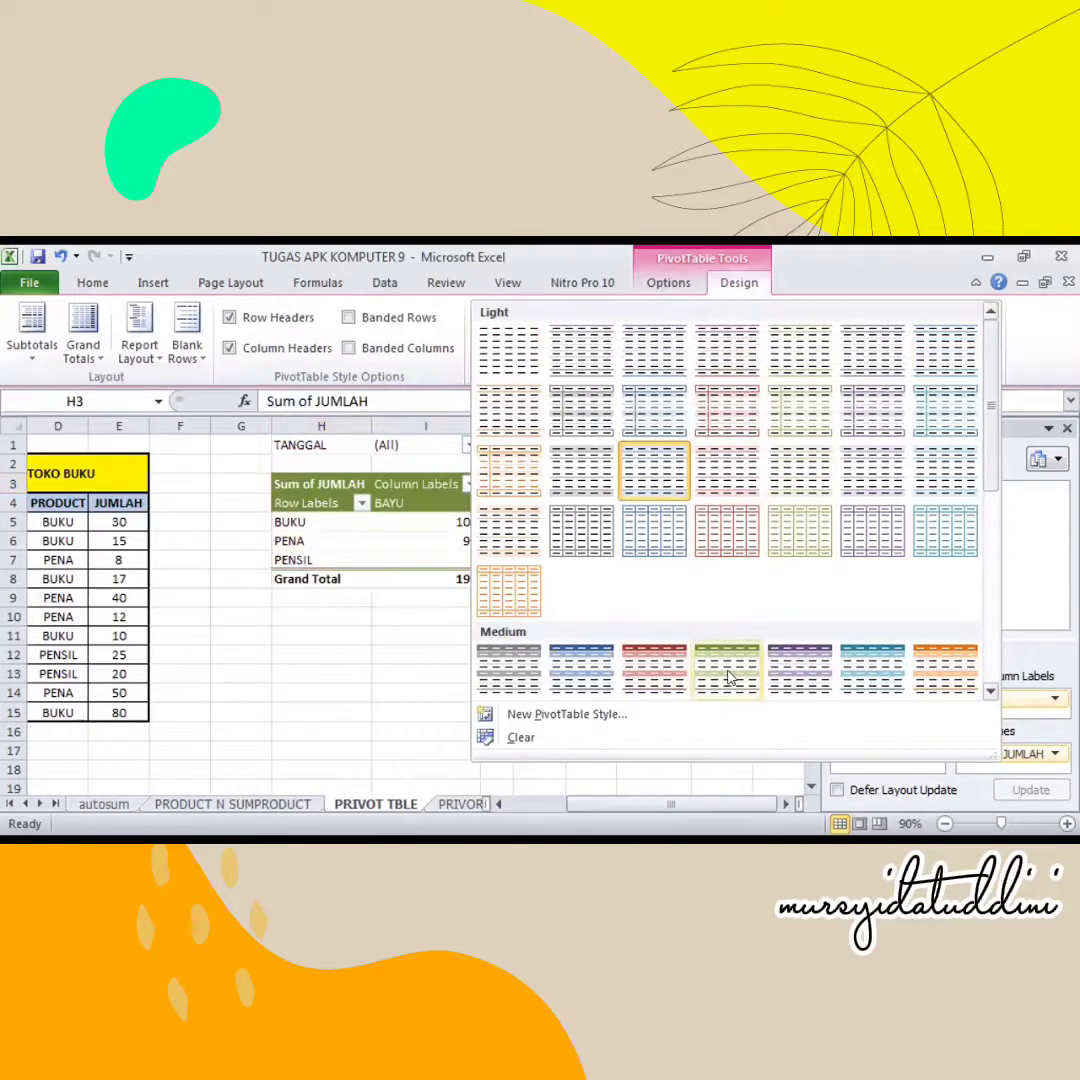
left_click(989, 690)
left_click(989, 690)
left_click(989, 690)
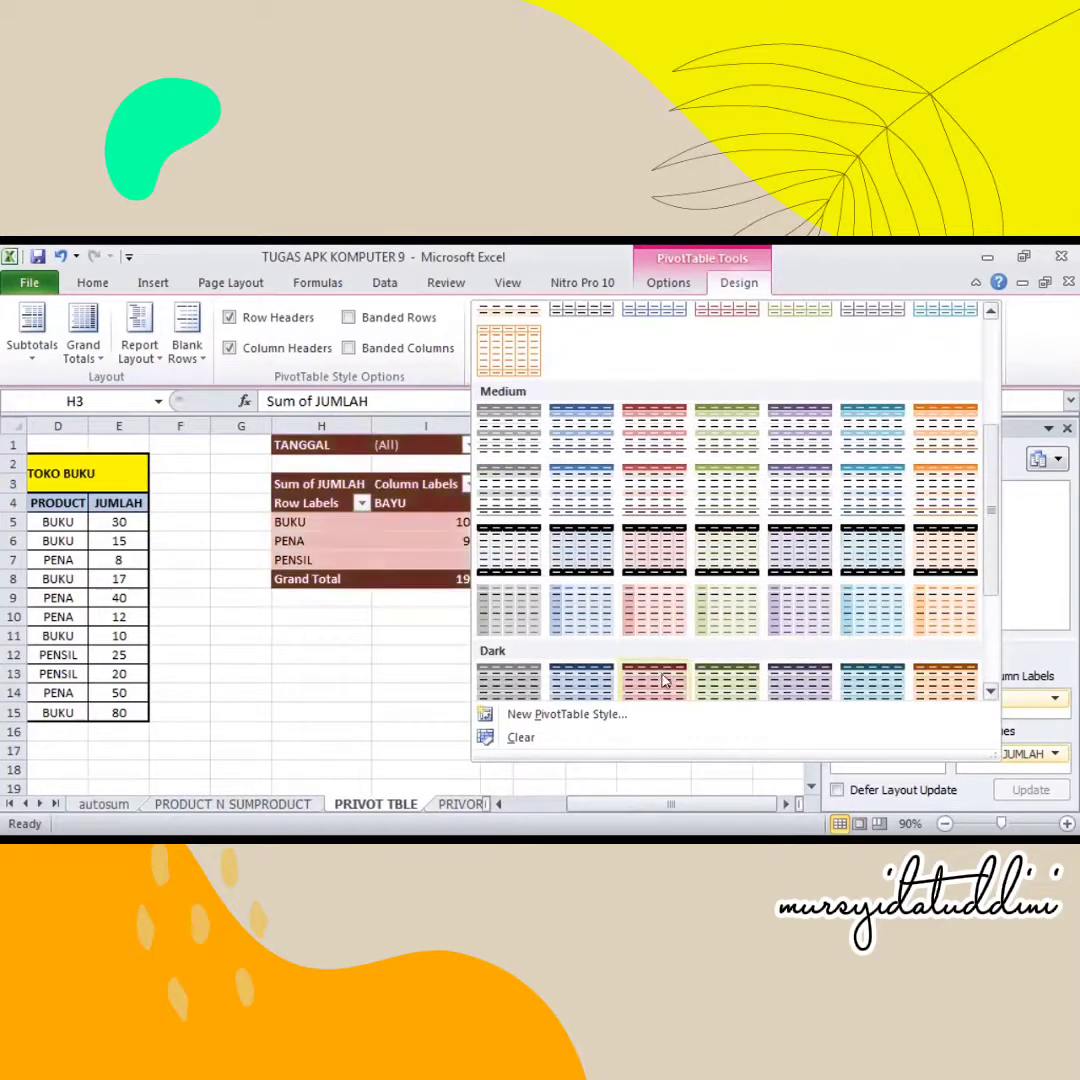
left_click(581, 683)
left_click(654, 692)
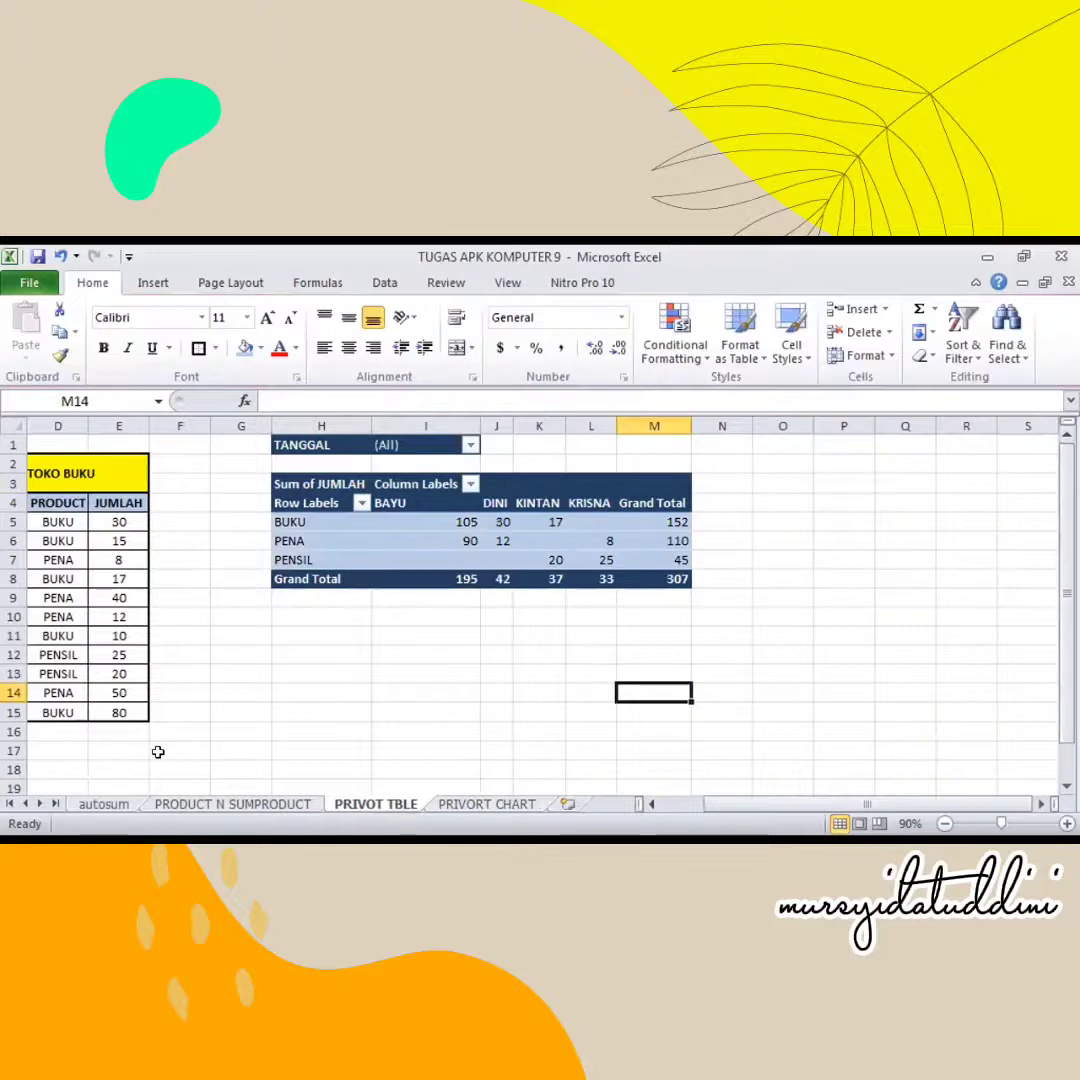
left_click(651, 804)
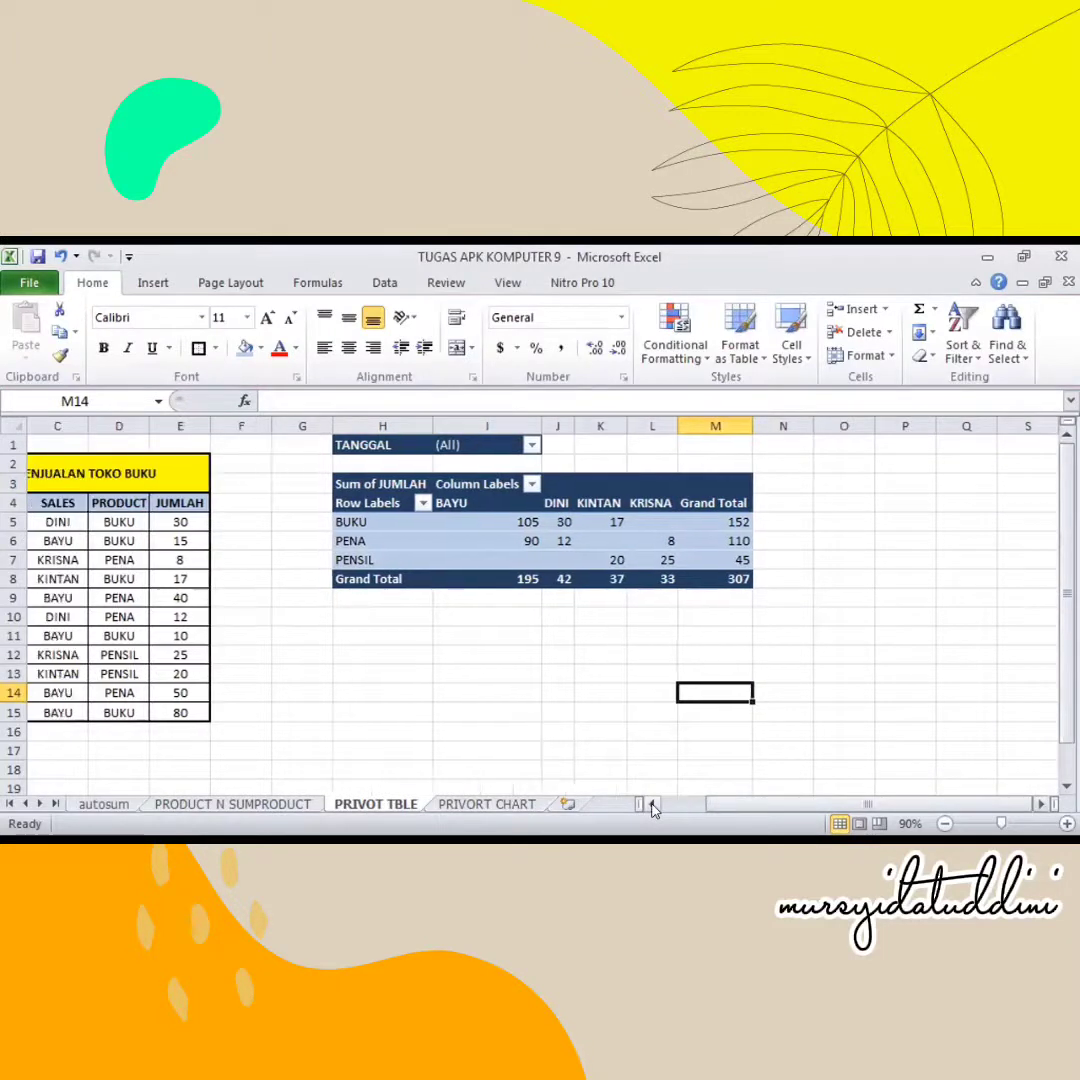
left_click(651, 804)
left_click(651, 804)
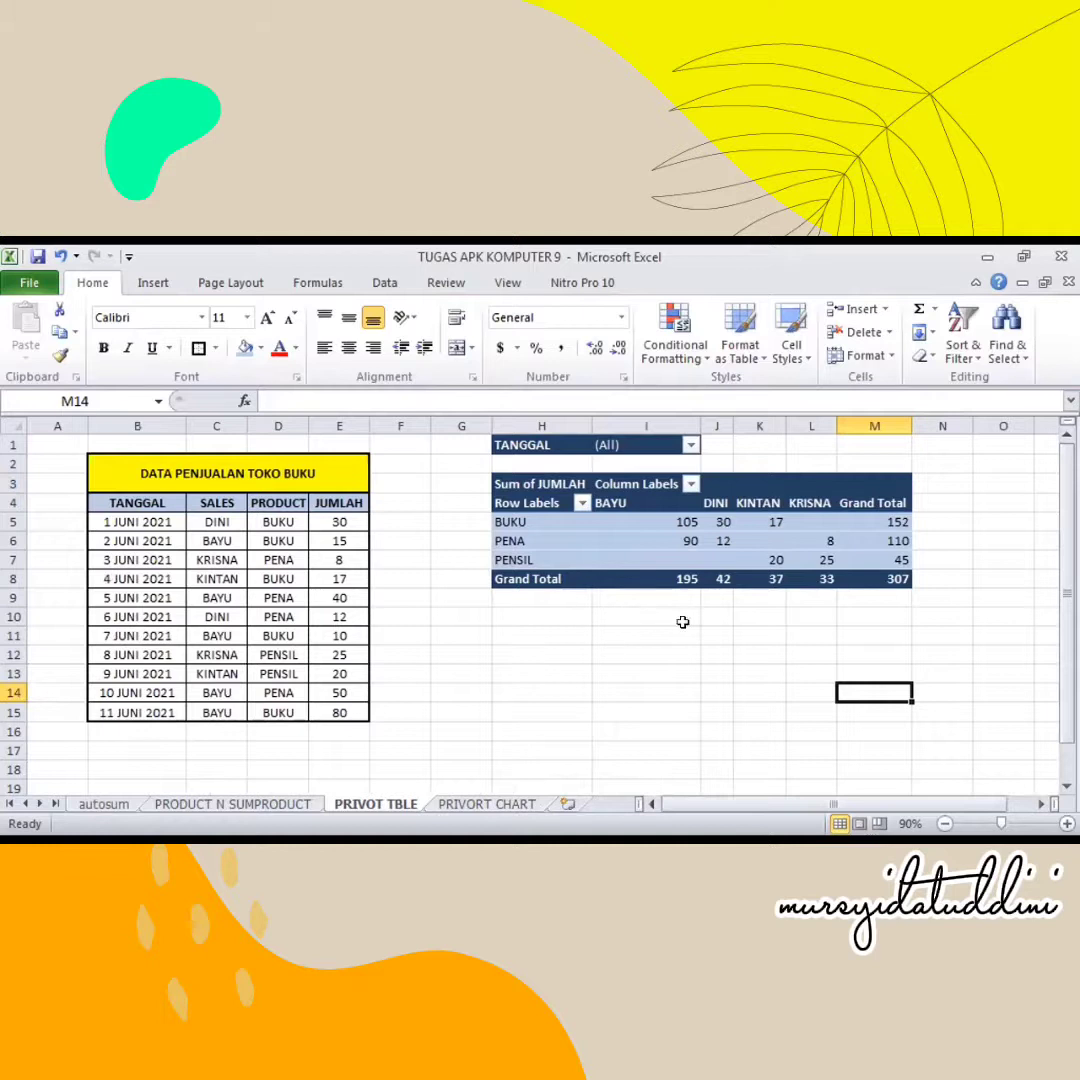
- On the PRIVORT CHART sheet, create a PivotChart with PivotTable from the sales data in B5:E16, placed on the existing worksheet at H4
left_click(468, 806)
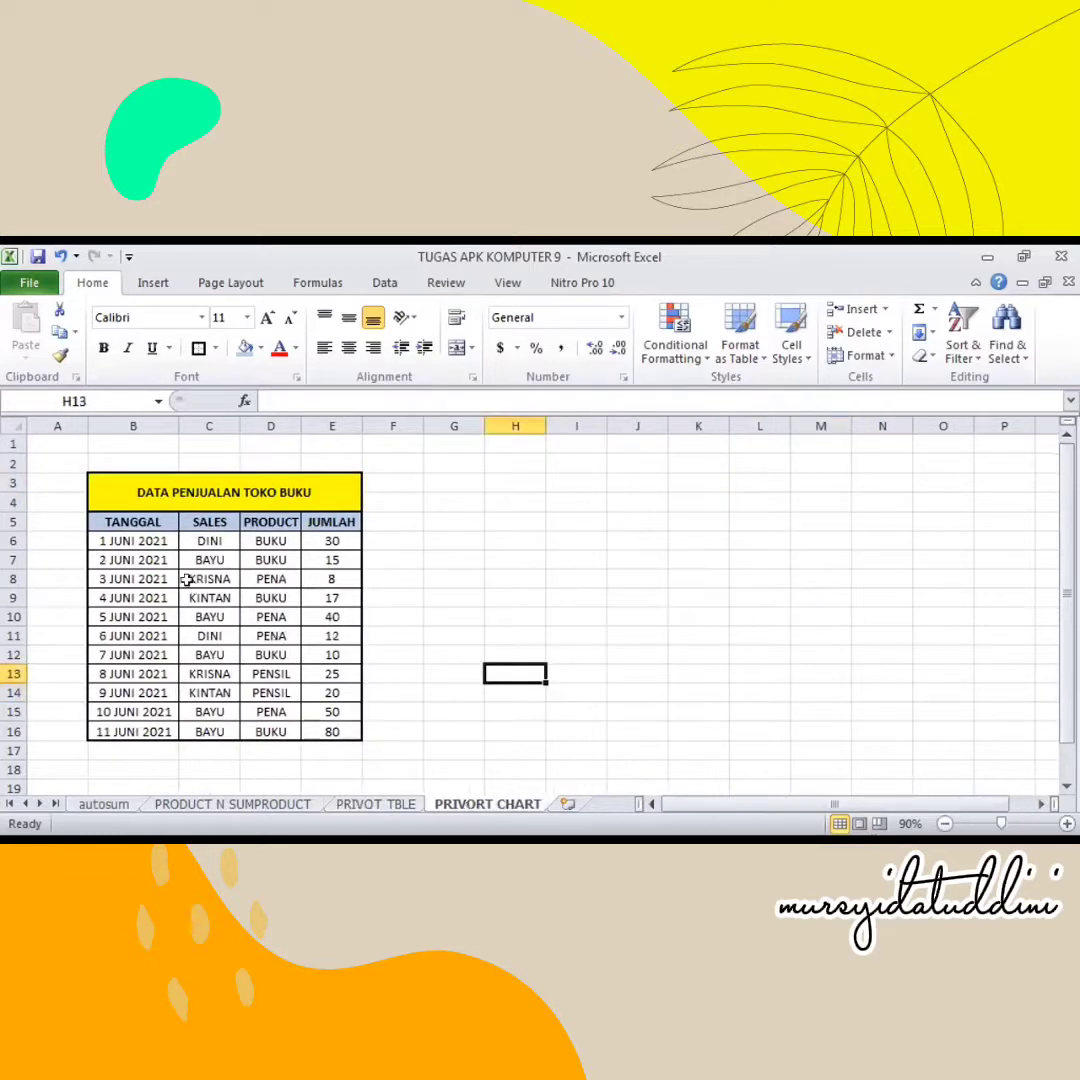
left_click_drag(150, 522, 330, 731)
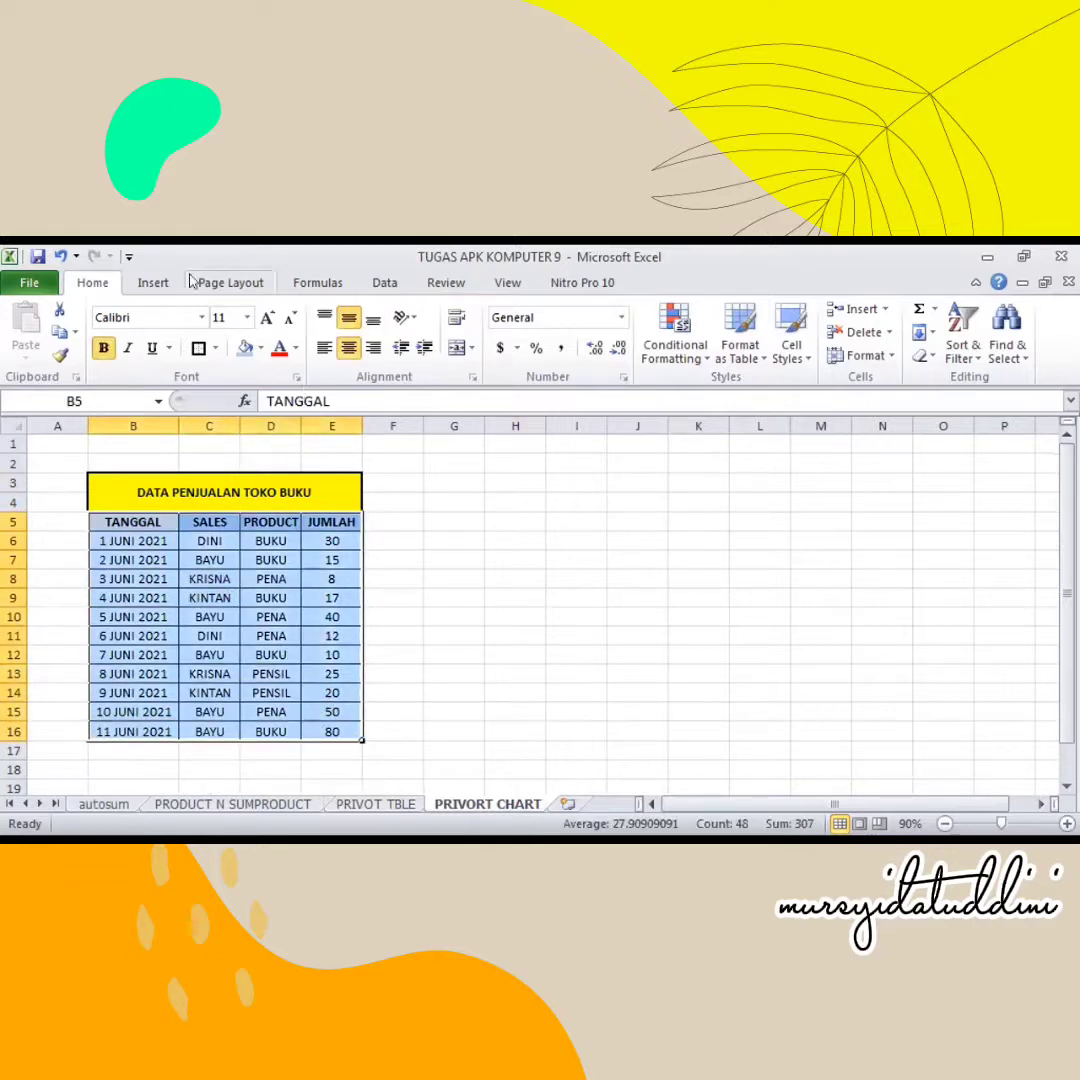
left_click(153, 282)
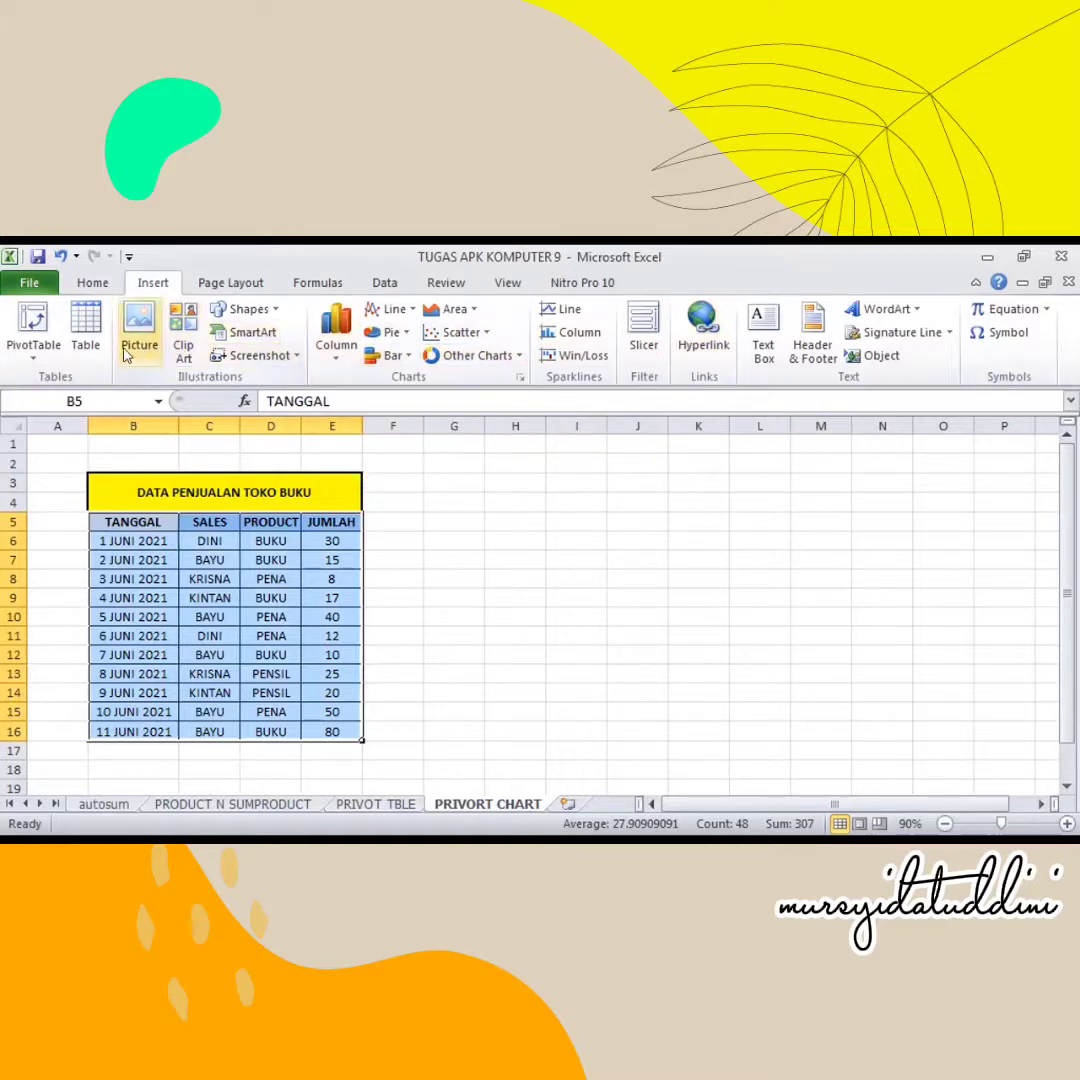
left_click(40, 355)
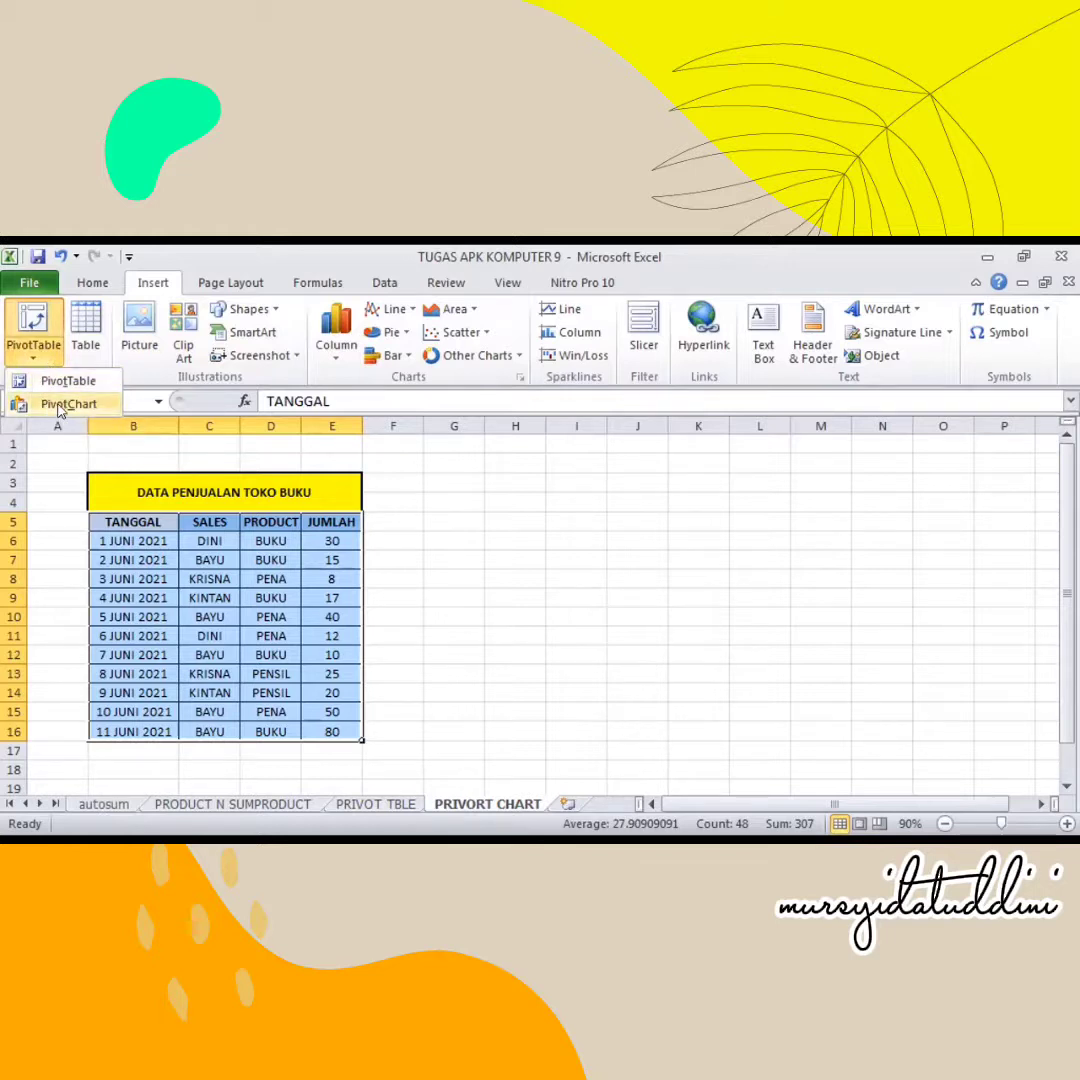
left_click(62, 405)
left_click(689, 696)
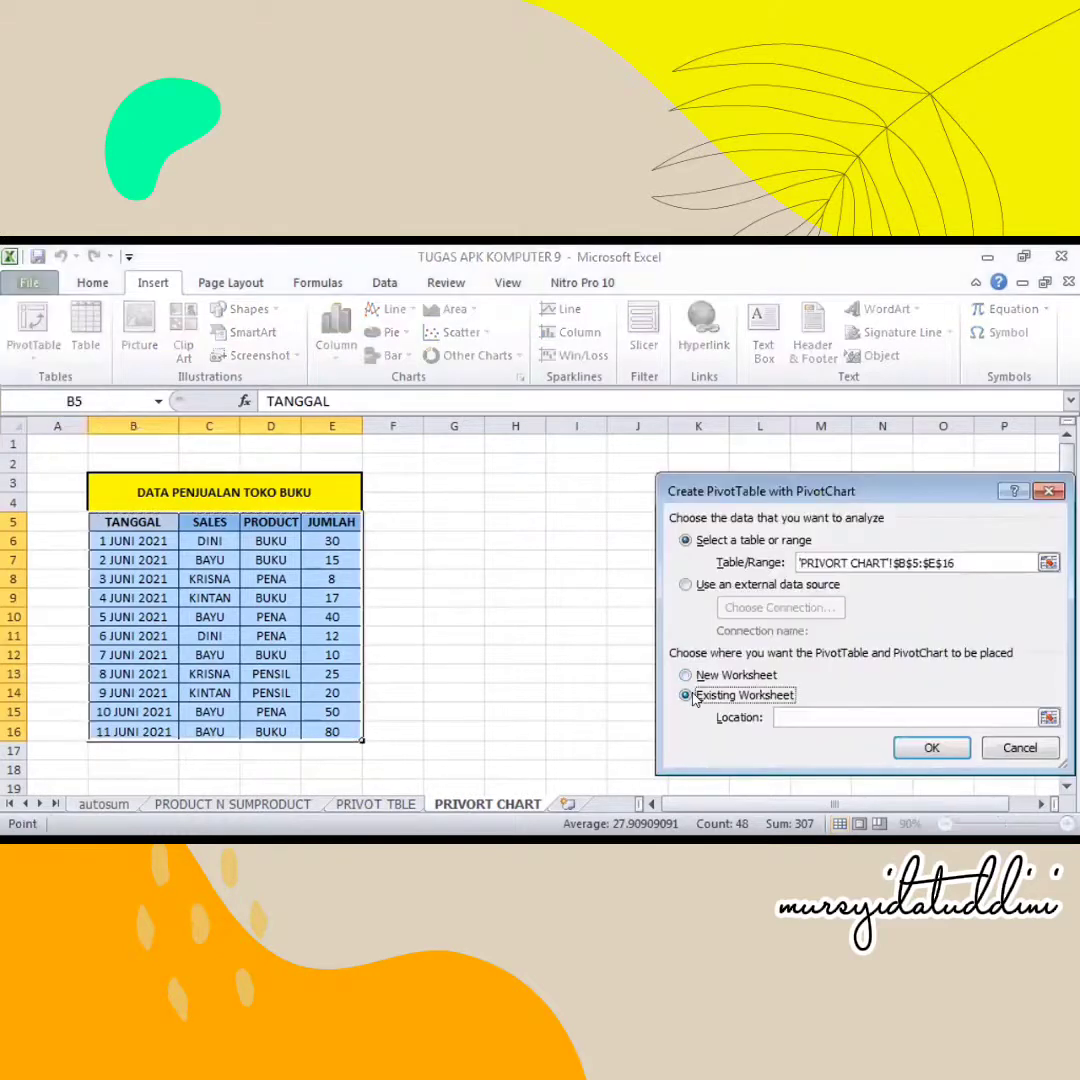
left_click(514, 498)
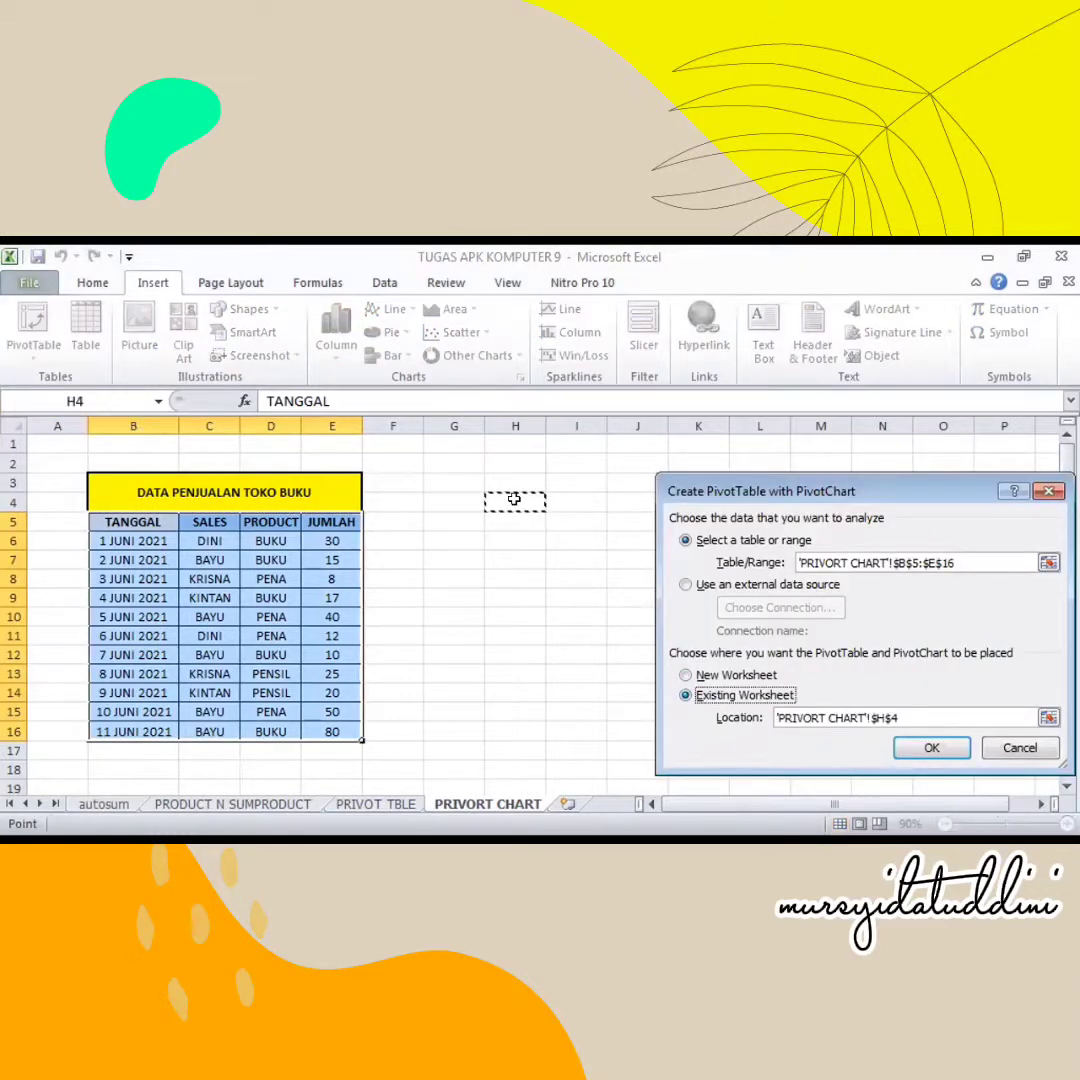
left_click(932, 748)
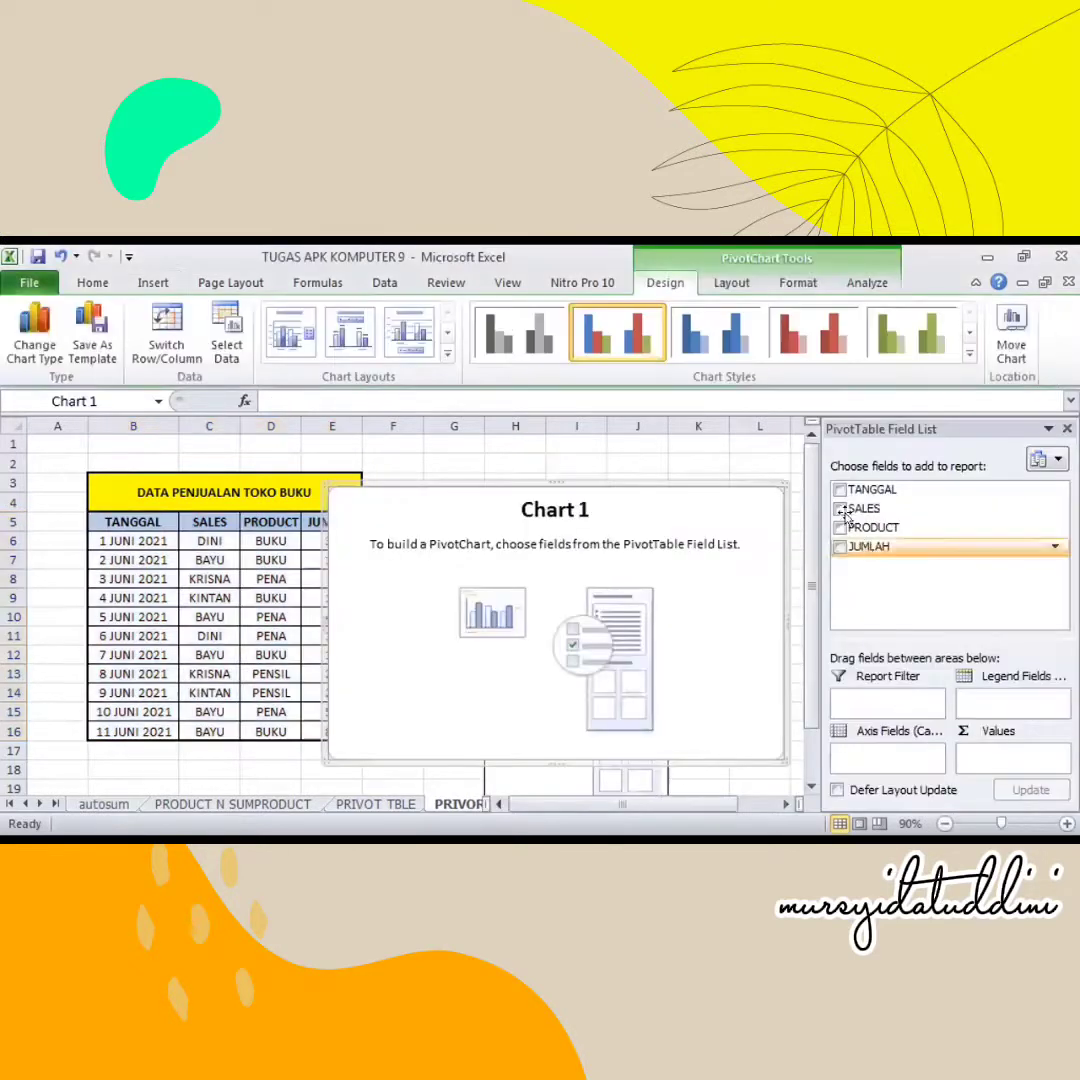
- Lay out the PivotChart with SALES as legend, PRODUCT as axis, JUMLAH summed as values and TANGGAL as report filter
left_click(840, 509)
left_click_drag(855, 527, 887, 754)
left_click_drag(858, 548, 987, 761)
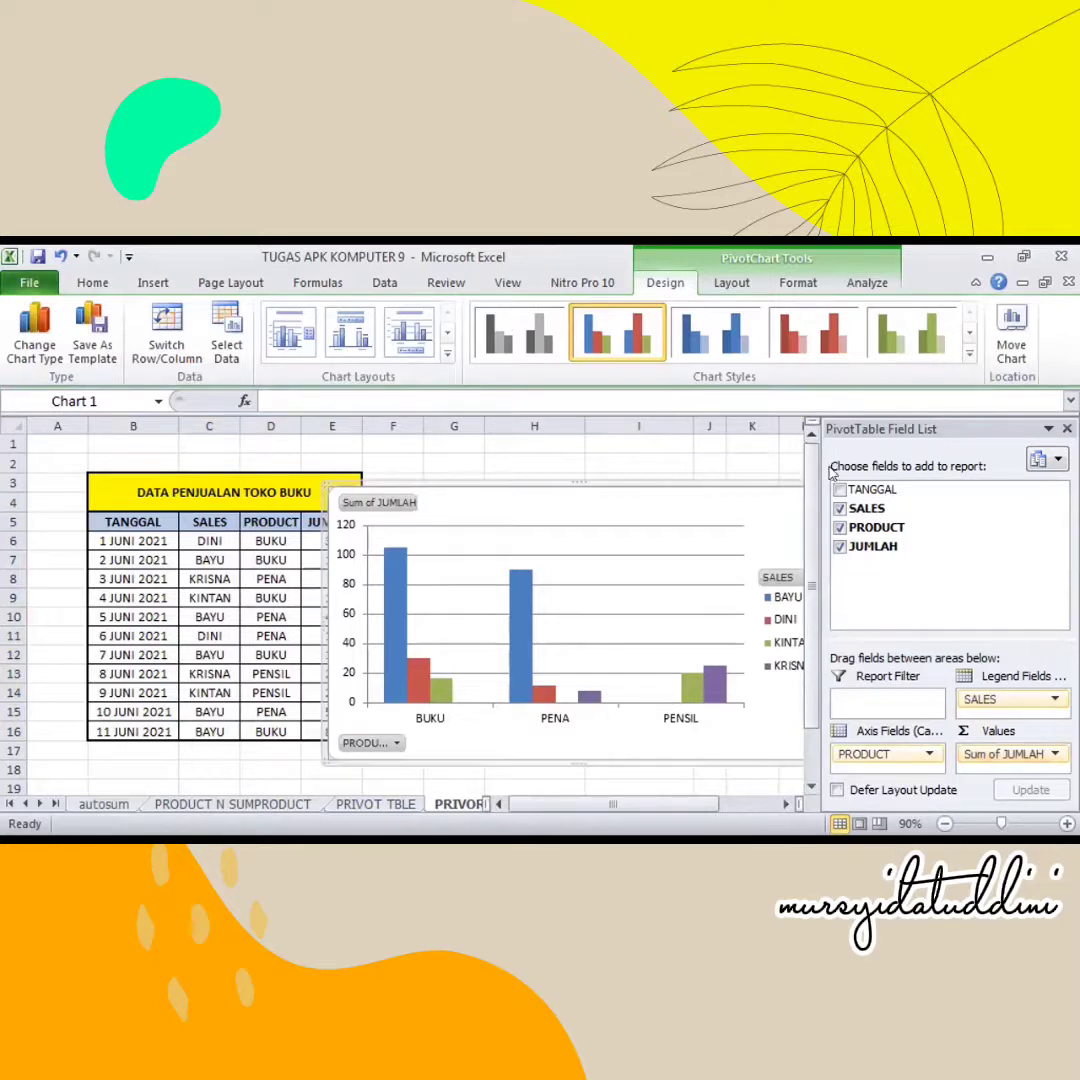
left_click_drag(848, 491, 864, 699)
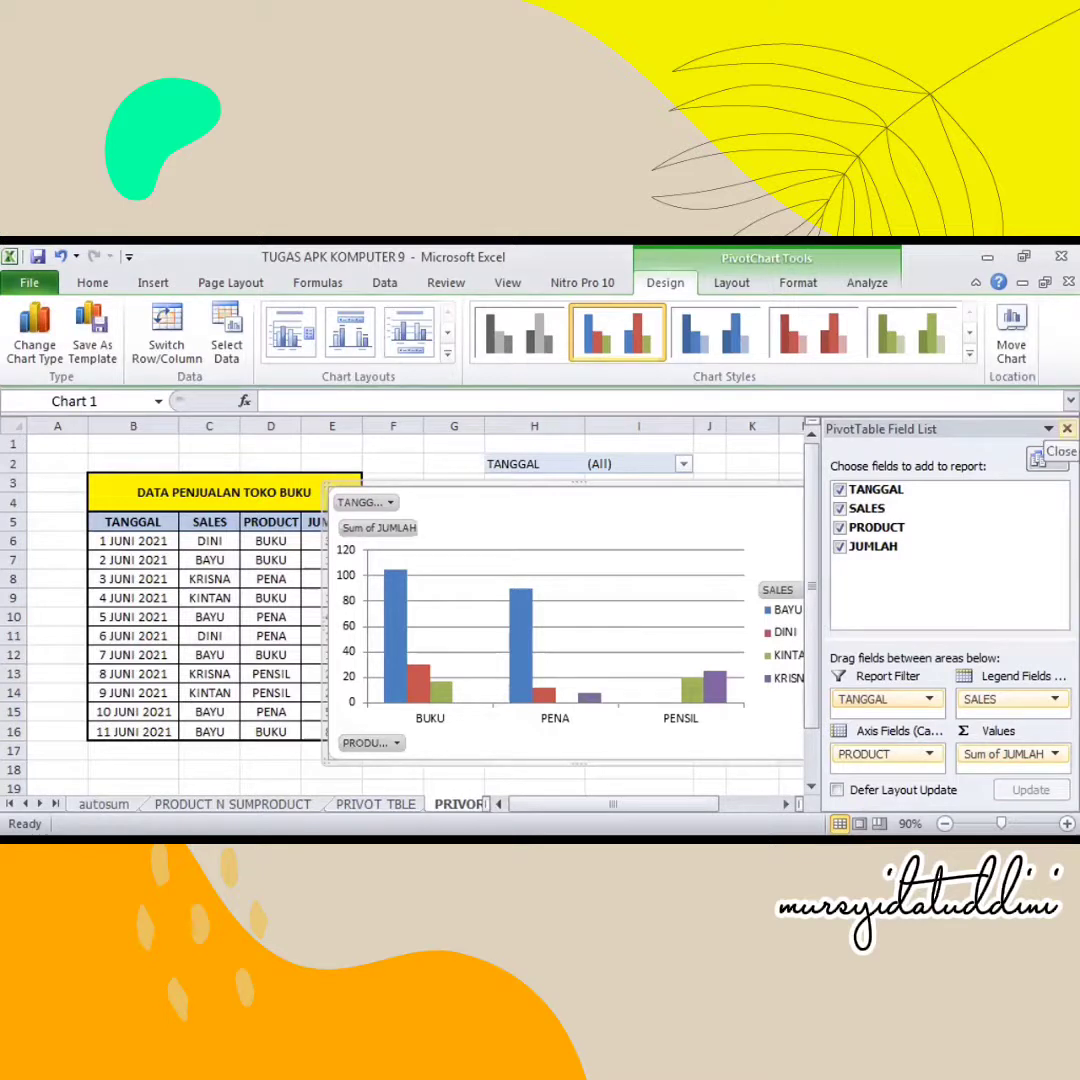
- Apply the multicoloured bevelled chart style to the PivotChart
left_click(969, 354)
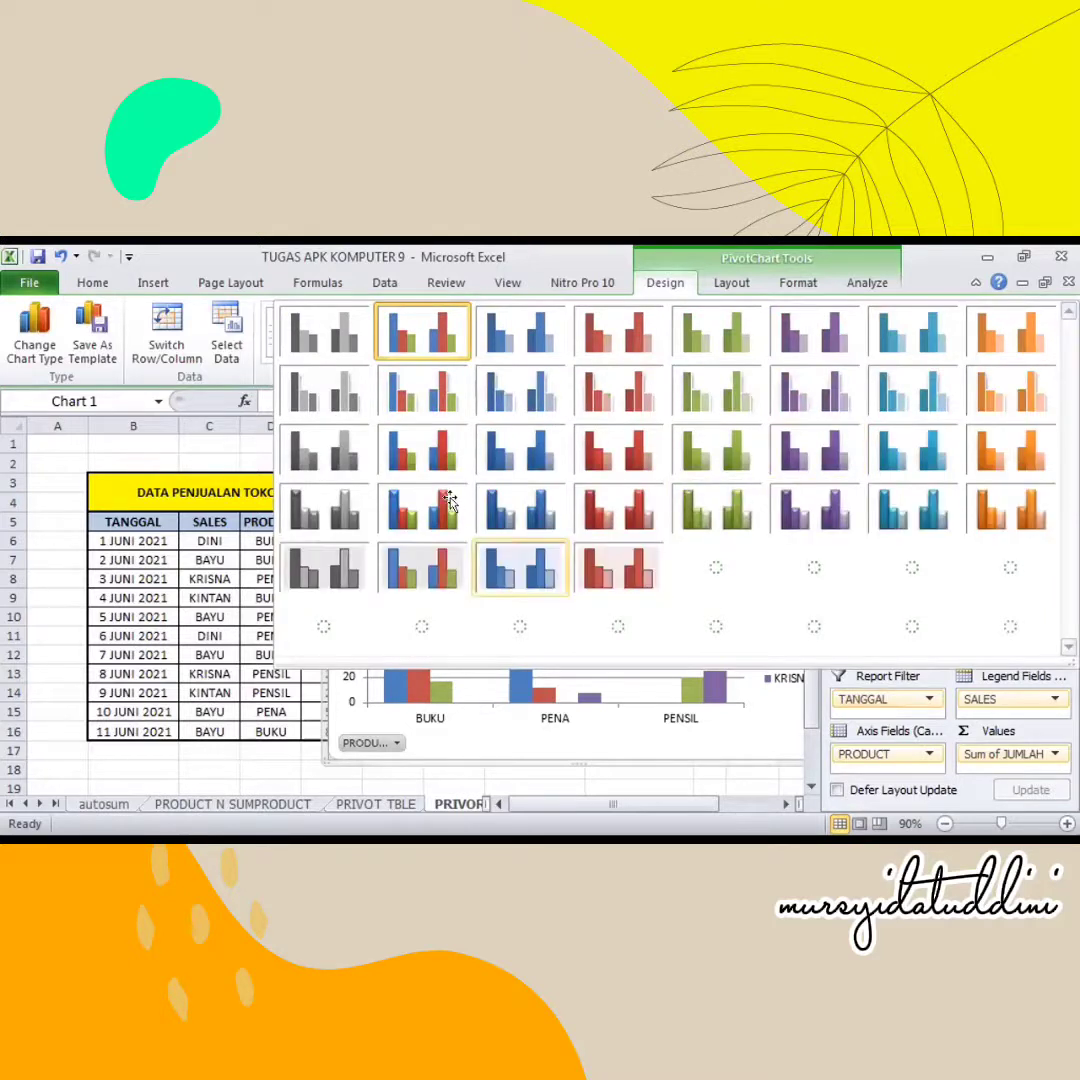
left_click(385, 430)
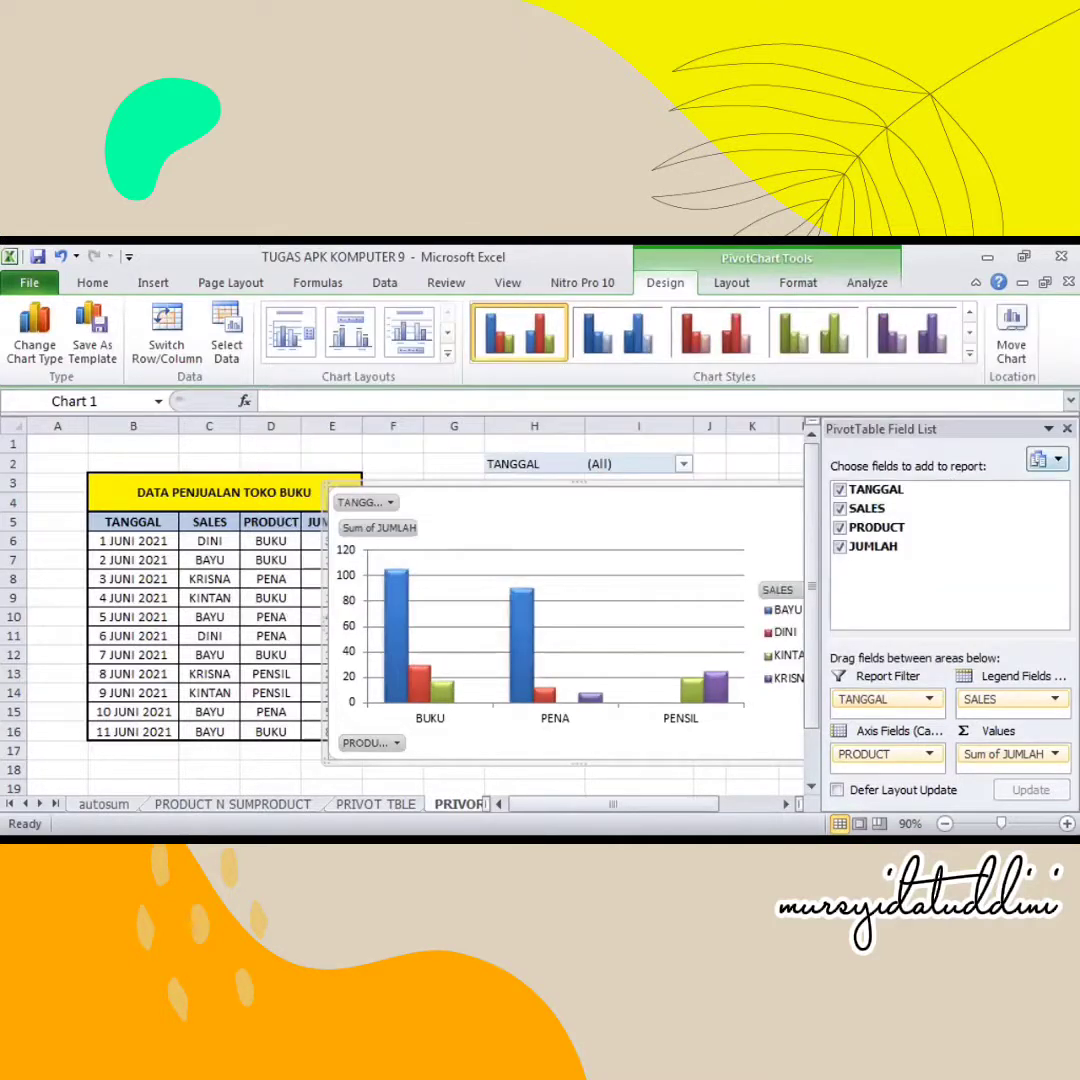
- Close the PivotTable field list, shrink the PivotChart and move it directly below its pivot table
left_click(1067, 428)
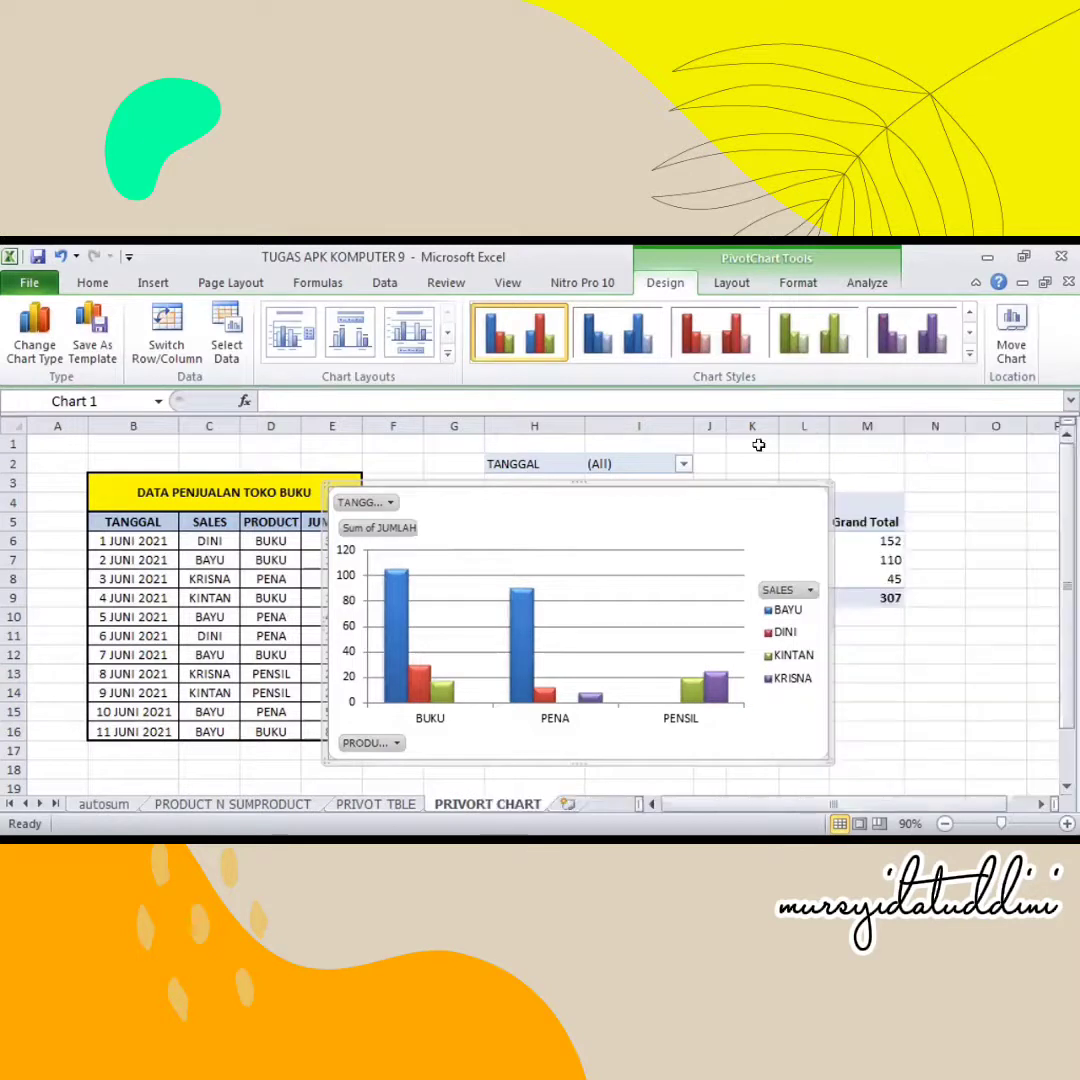
left_click_drag(776, 492, 826, 478)
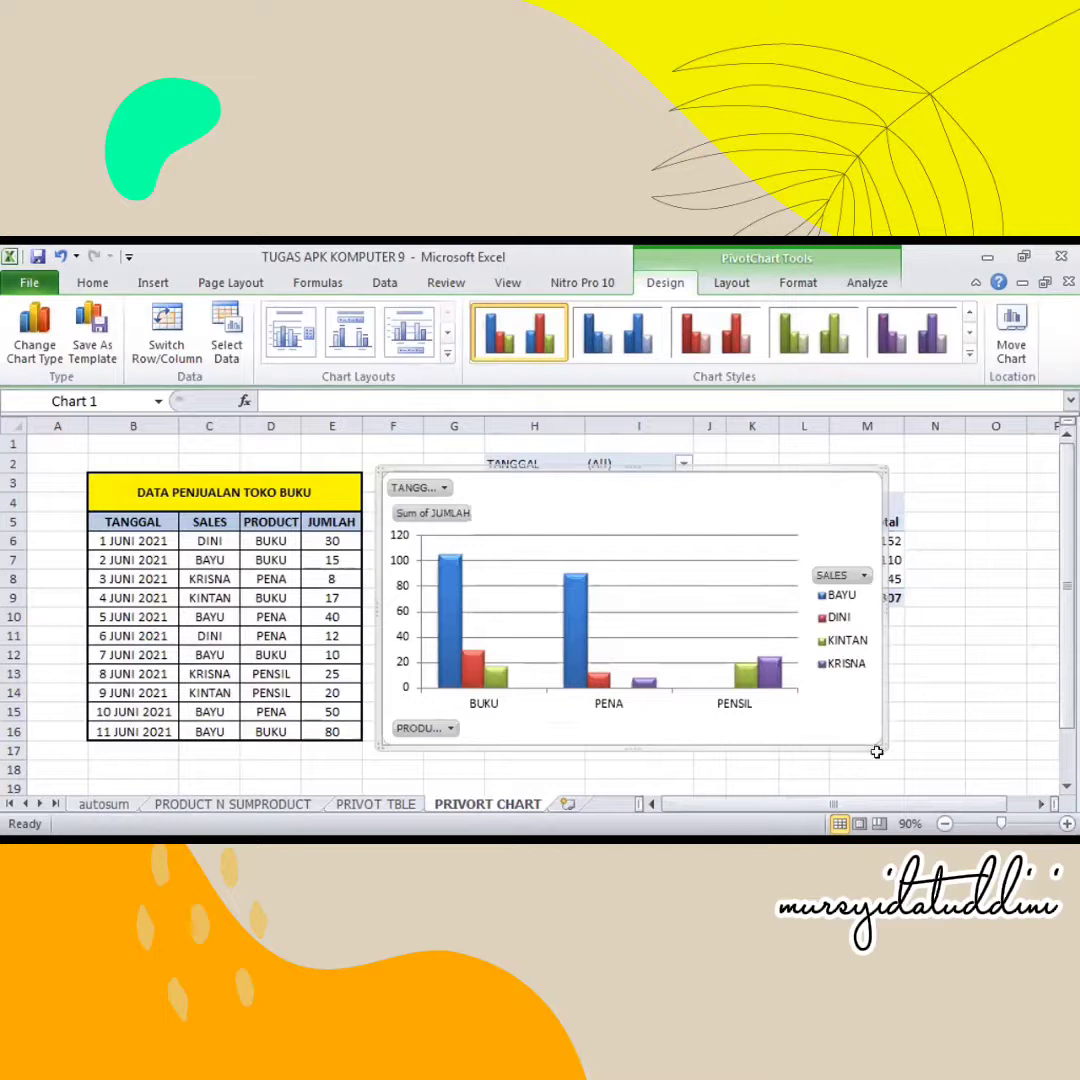
left_click_drag(866, 733, 829, 683)
left_click_drag(706, 497, 457, 553)
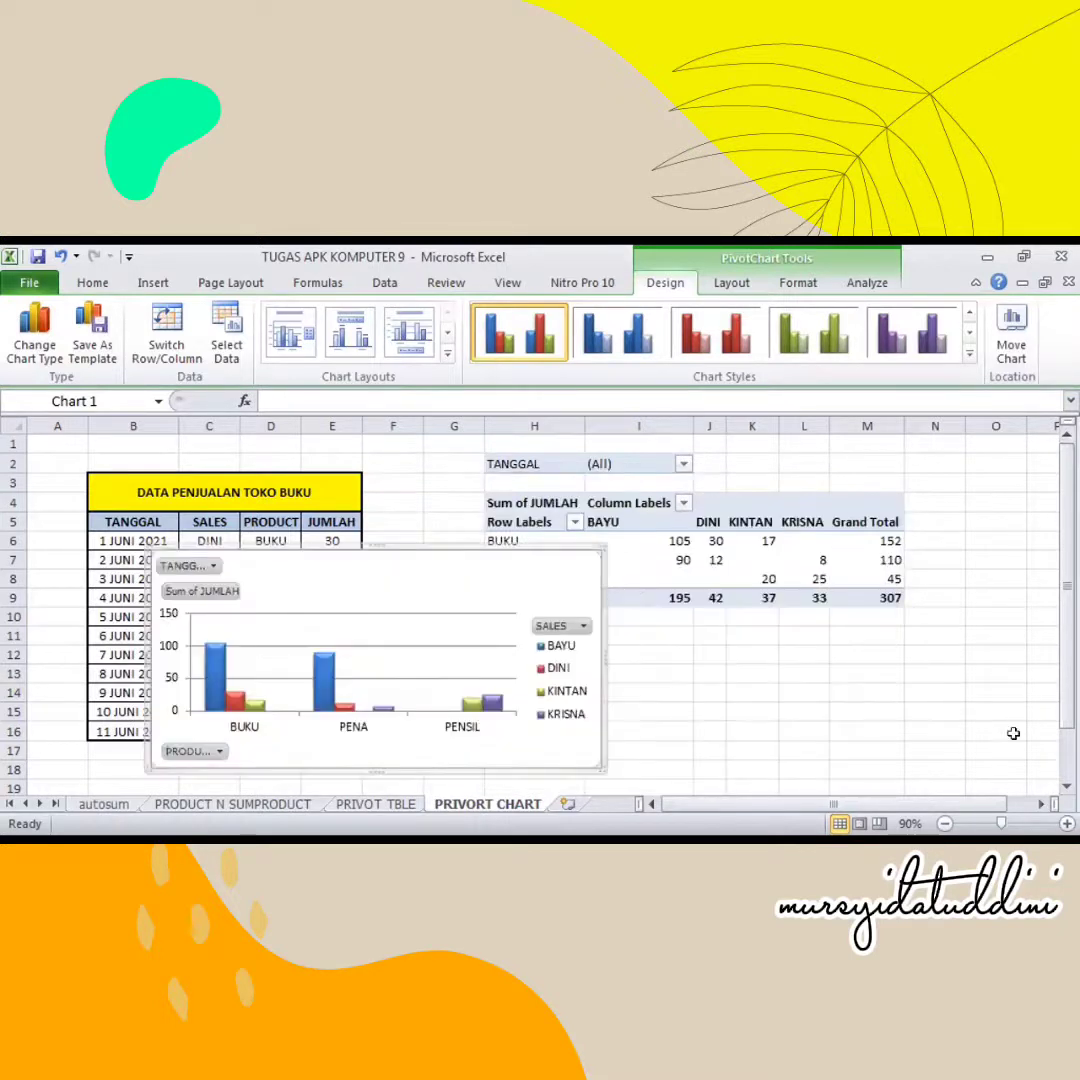
scroll(706, 624, "down", 1)
left_click_drag(706, 624, 706, 624)
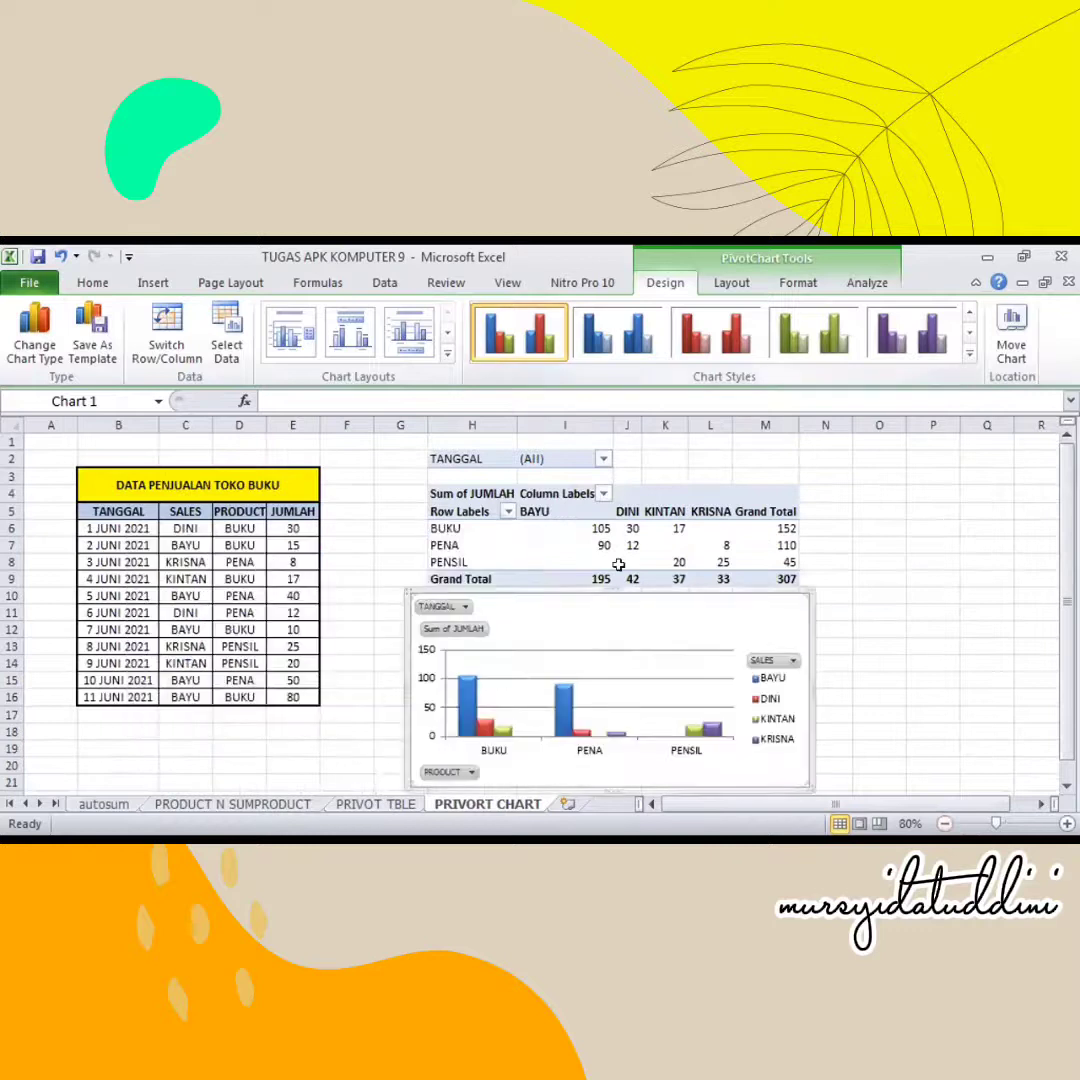
- Apply the blue-shaded bevelled chart style to the PivotChart and deselect the chart
left_click(969, 354)
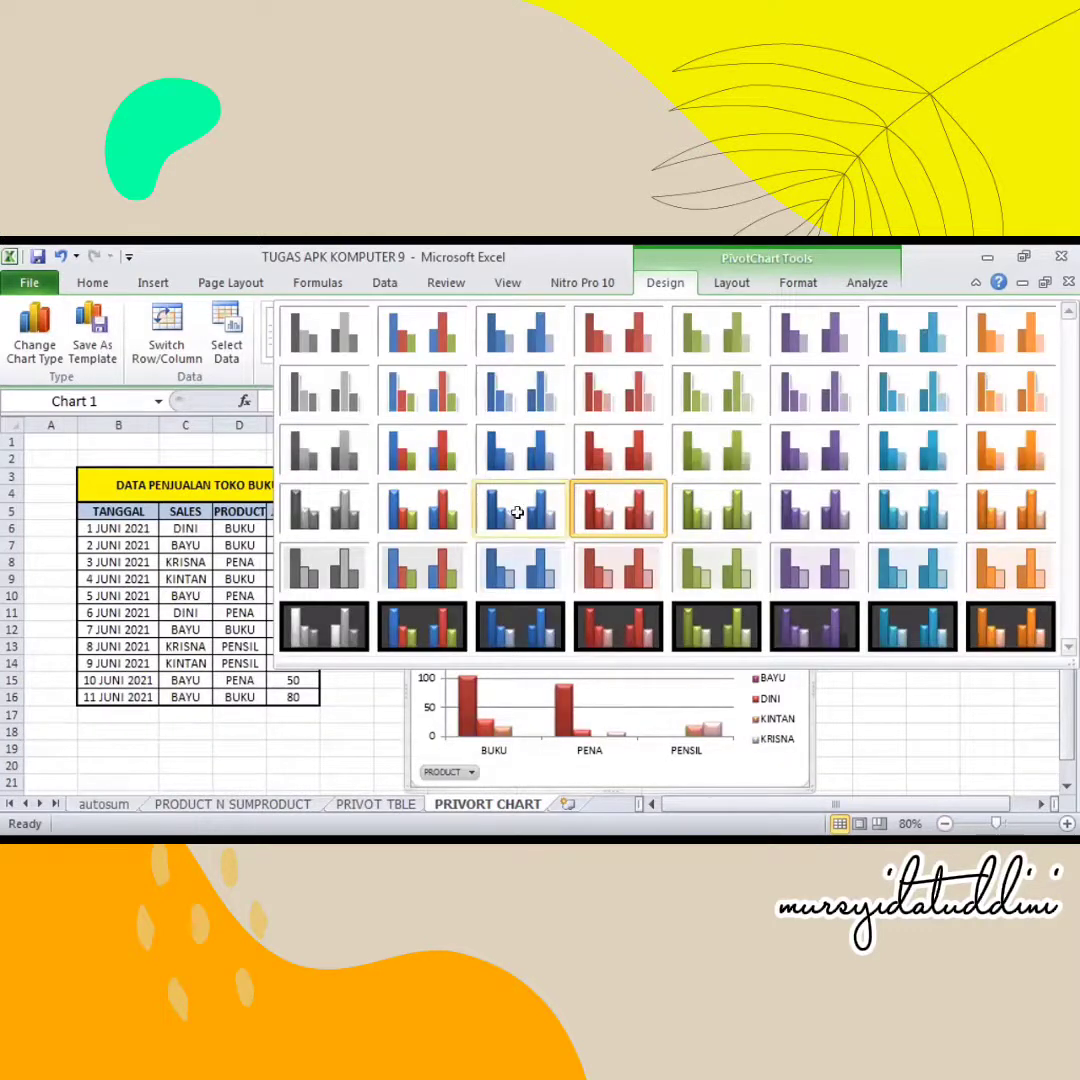
left_click(516, 508)
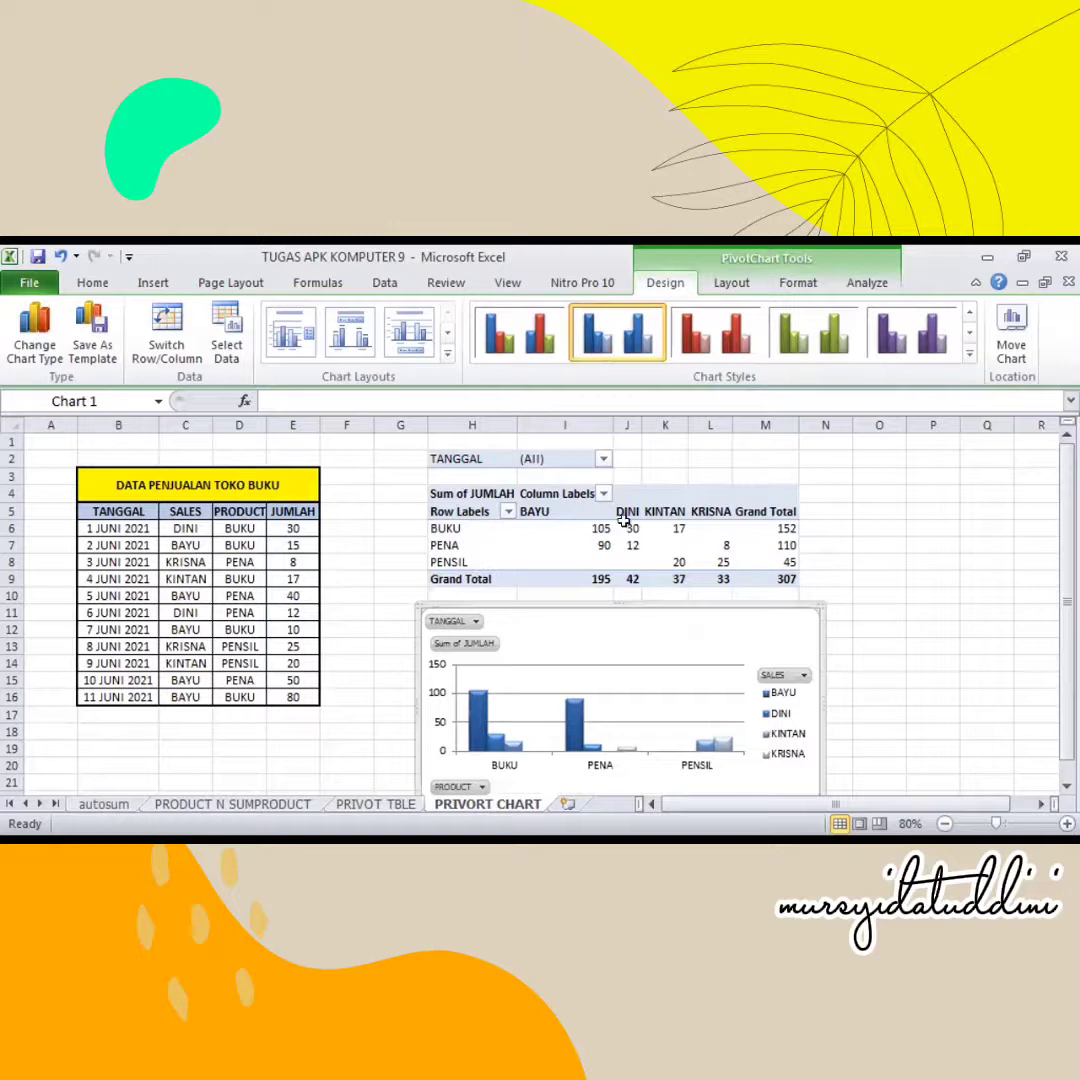
left_click(879, 544)
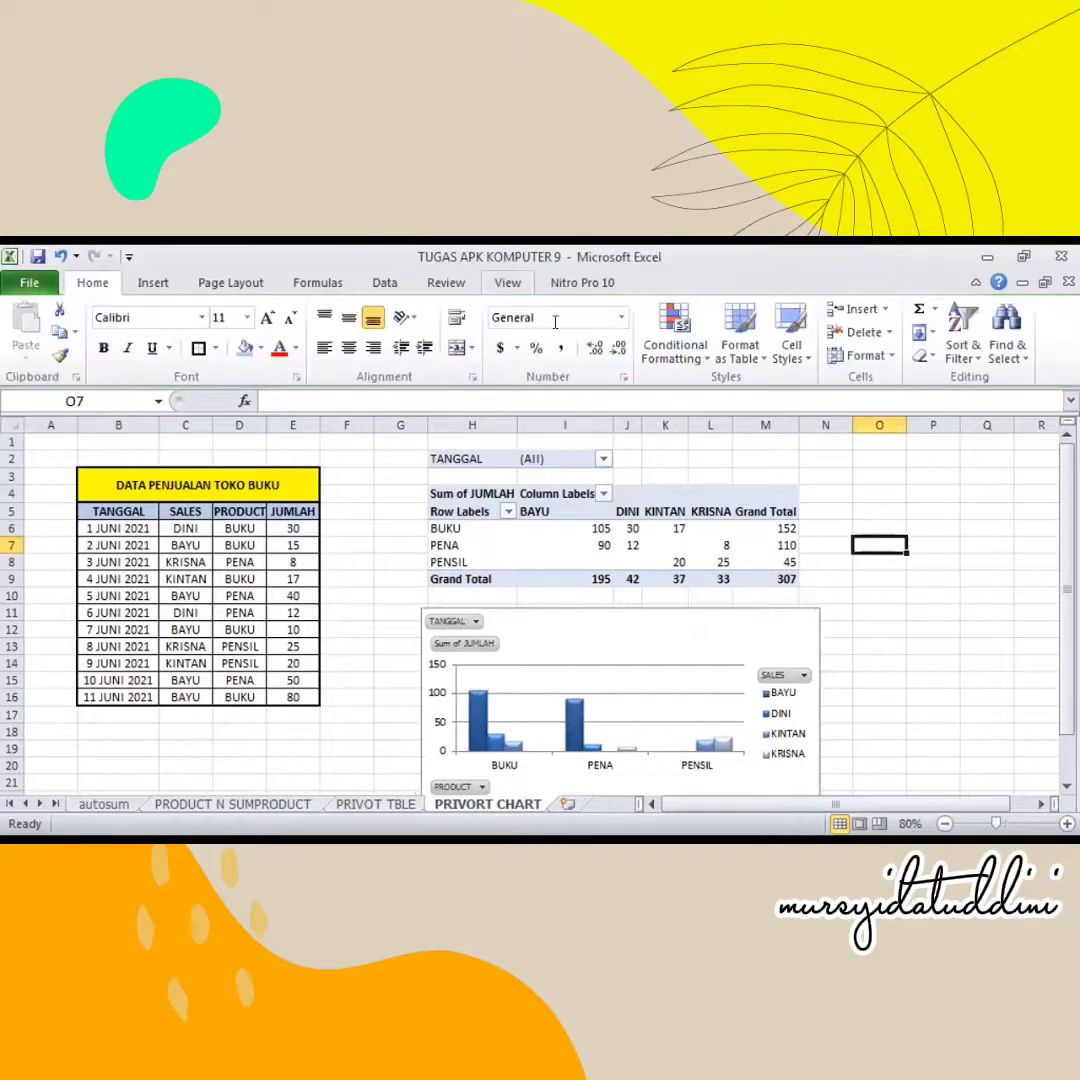